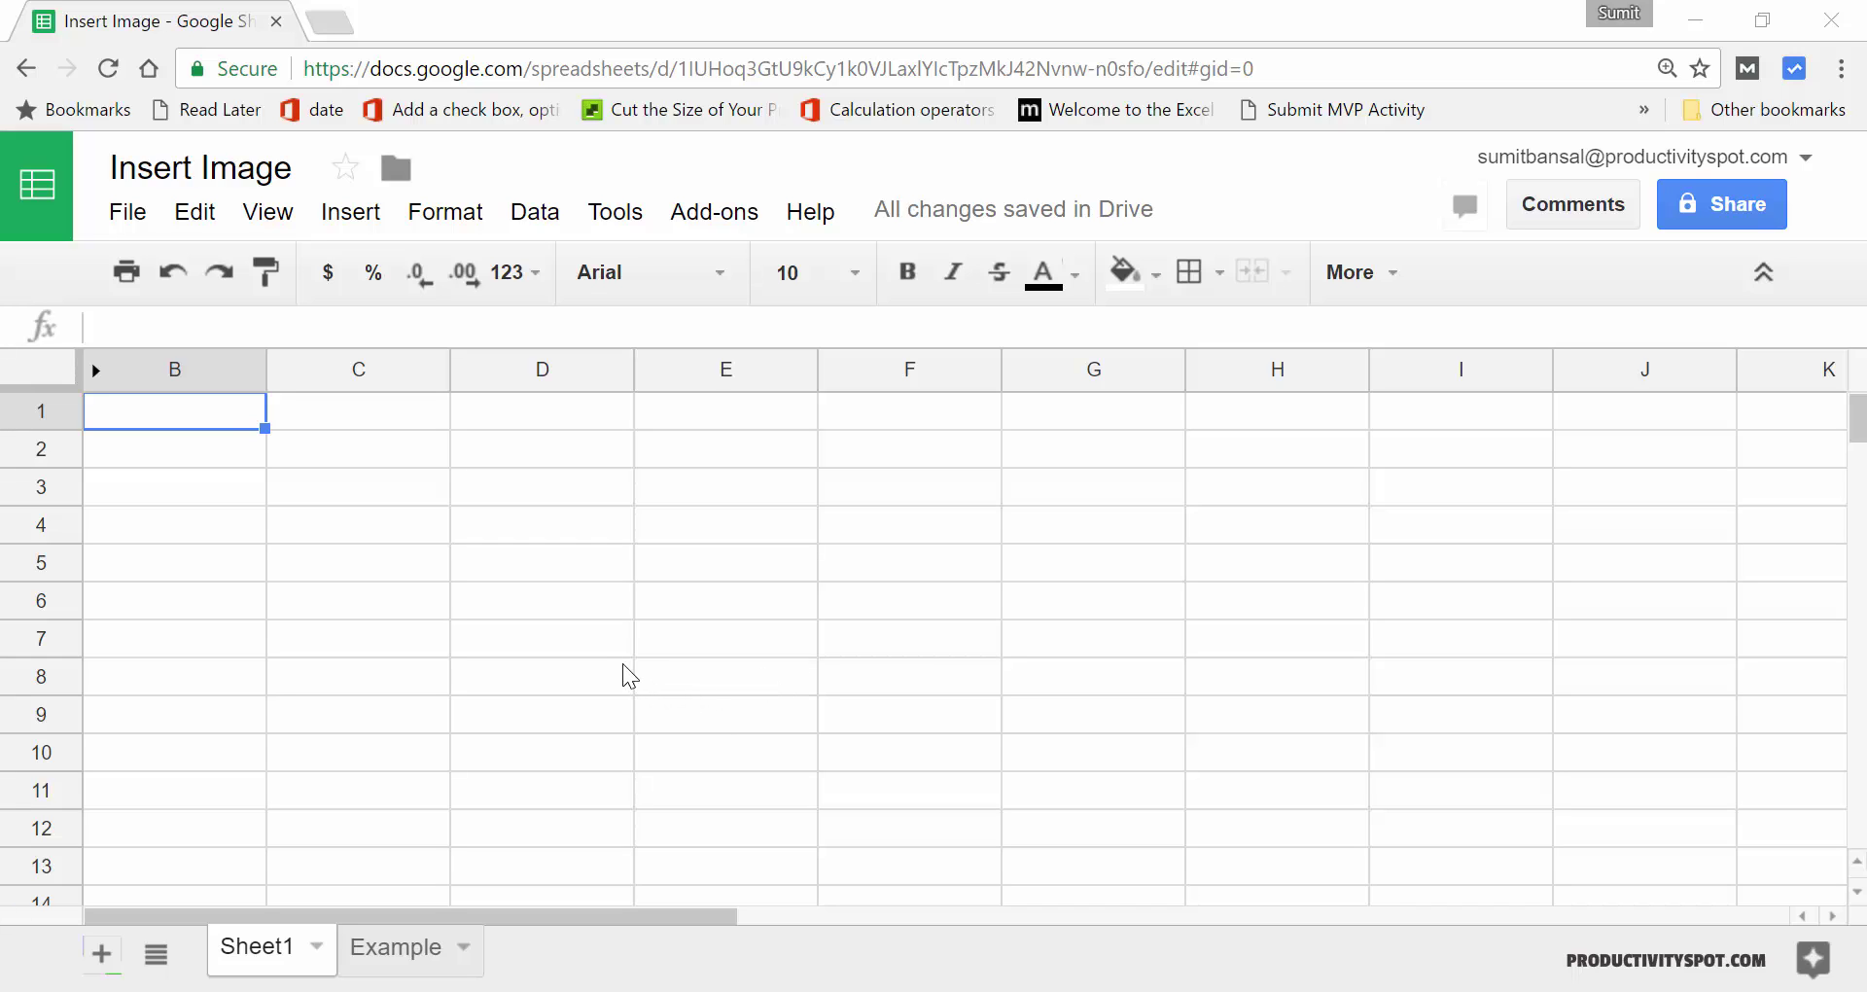
- Insert the Available at Amazon logo image over the sheet from its URL copied in Notepad
left_click(350, 212)
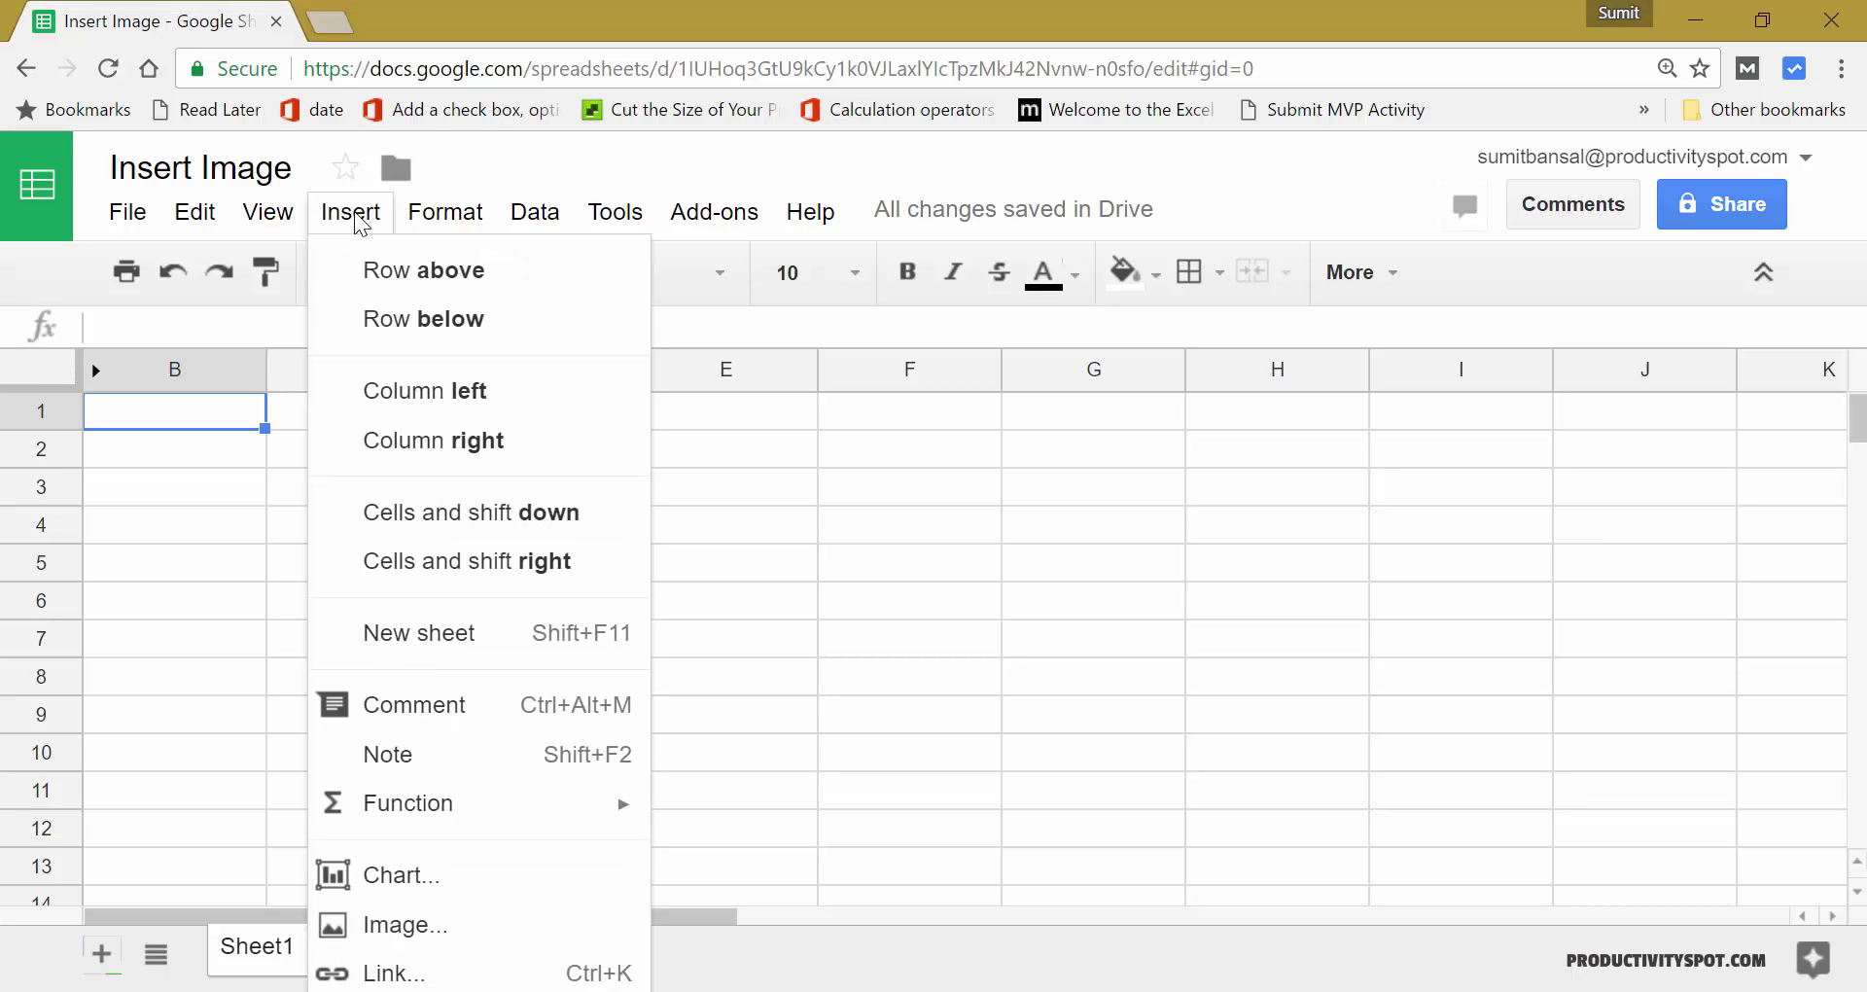
left_click(420, 931)
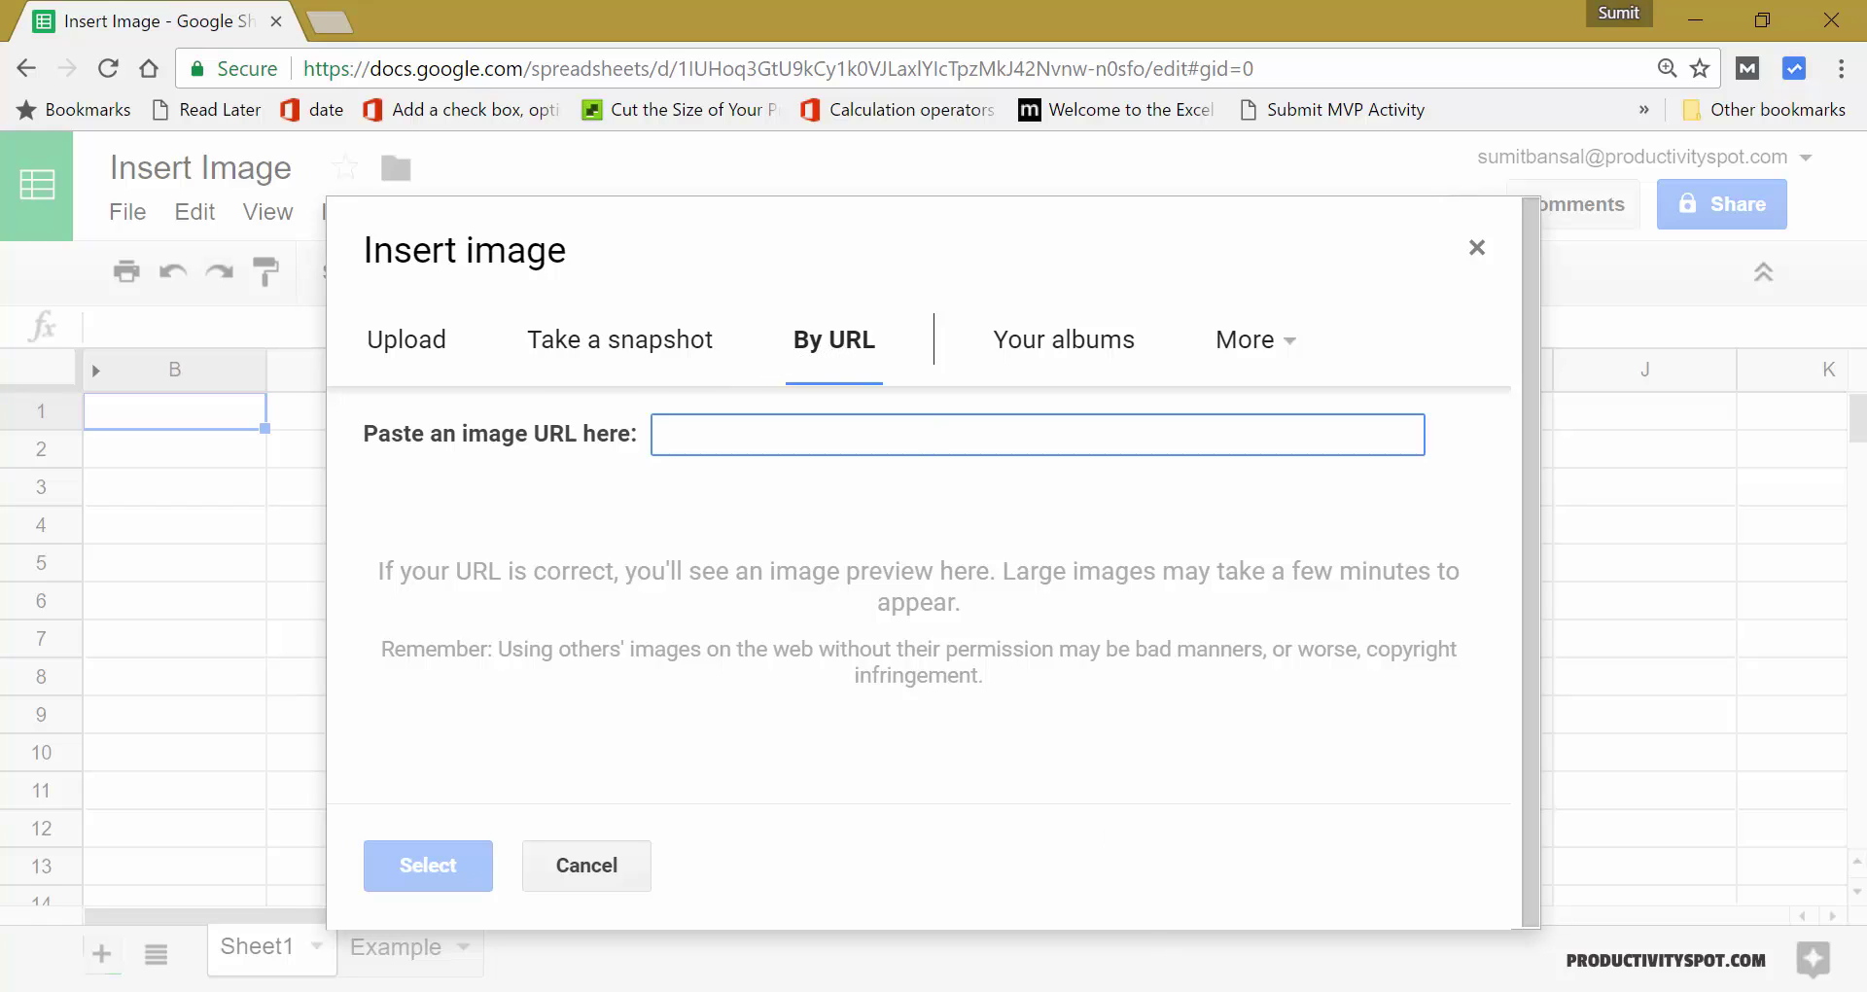
key("alt+Tab")
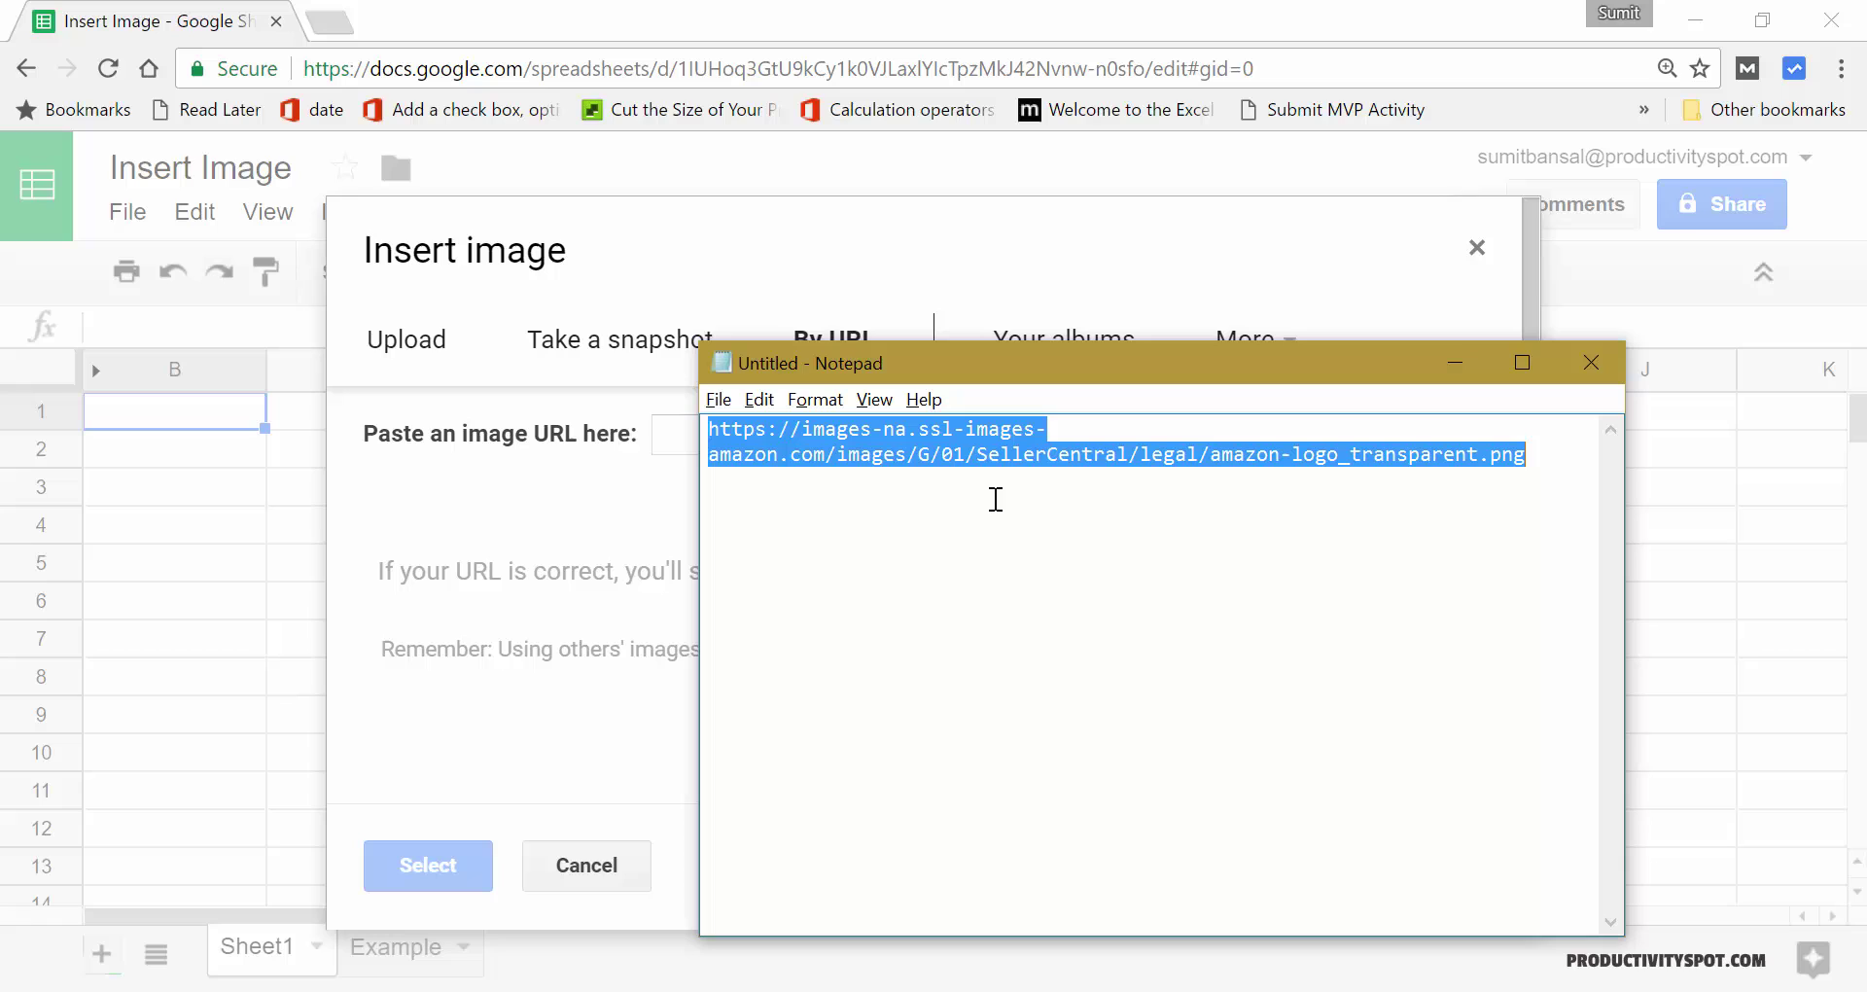
left_click(1464, 362)
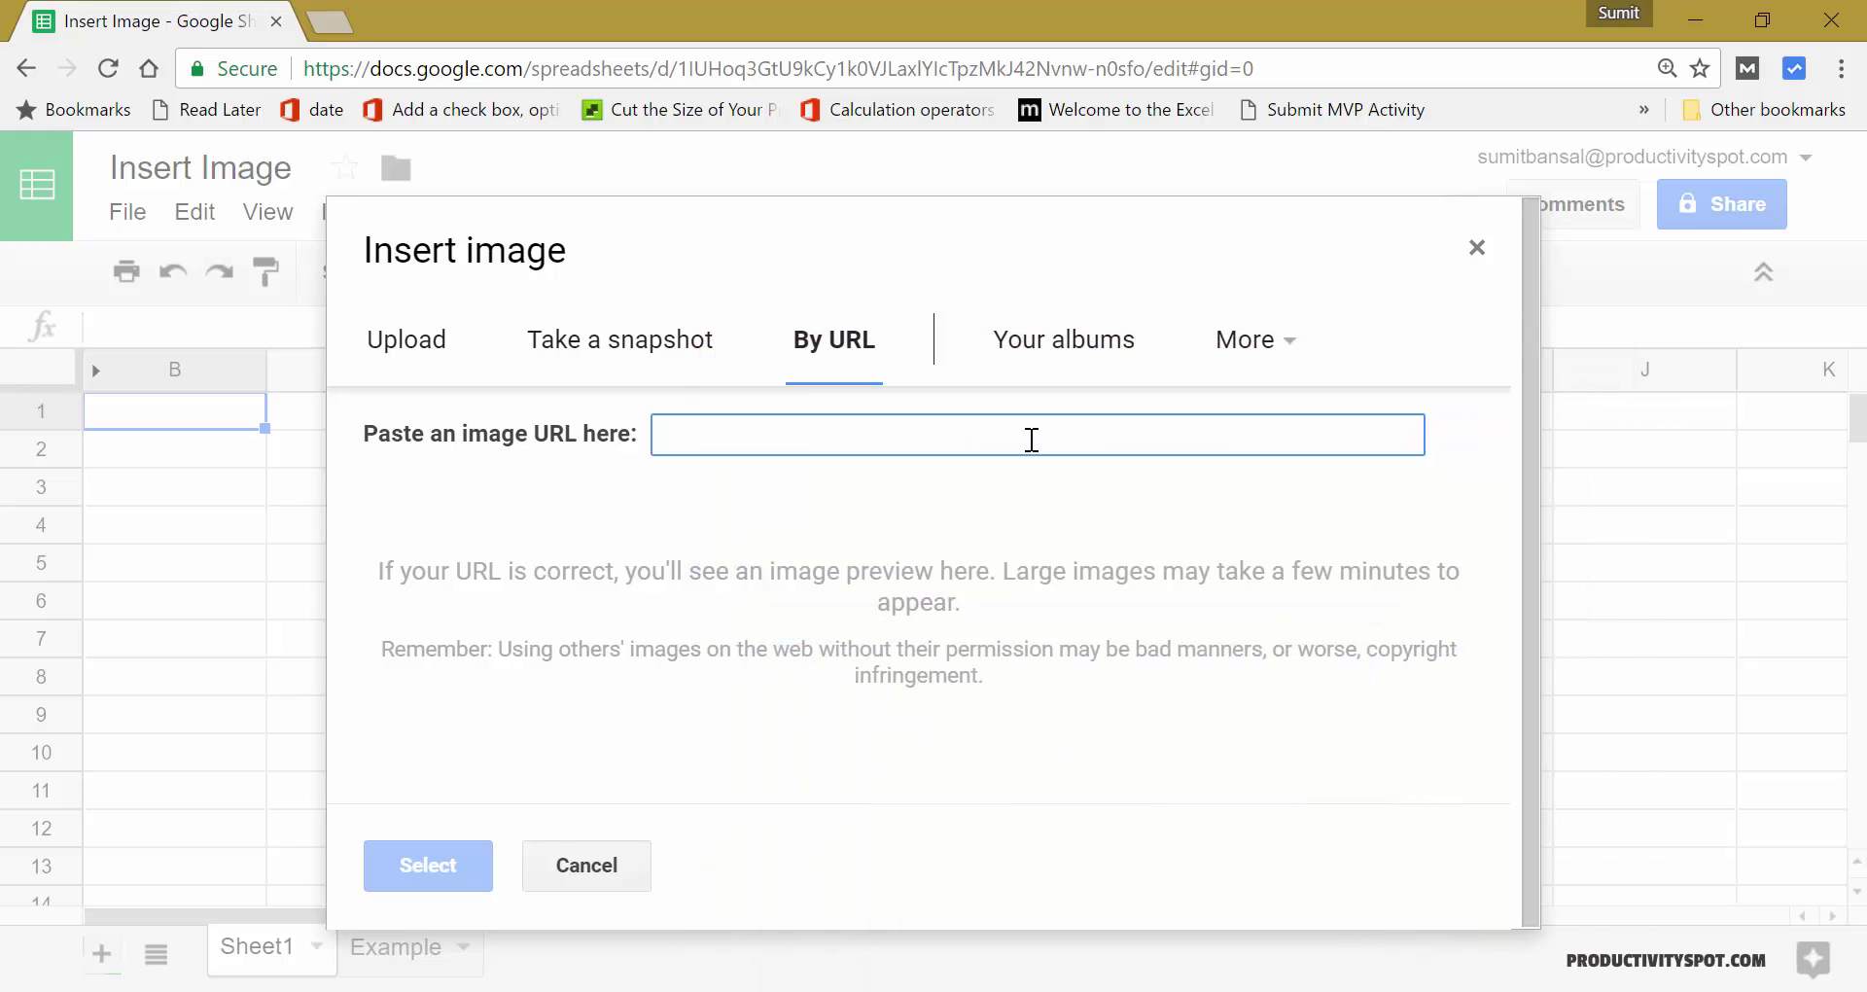
key("ctrl+v")
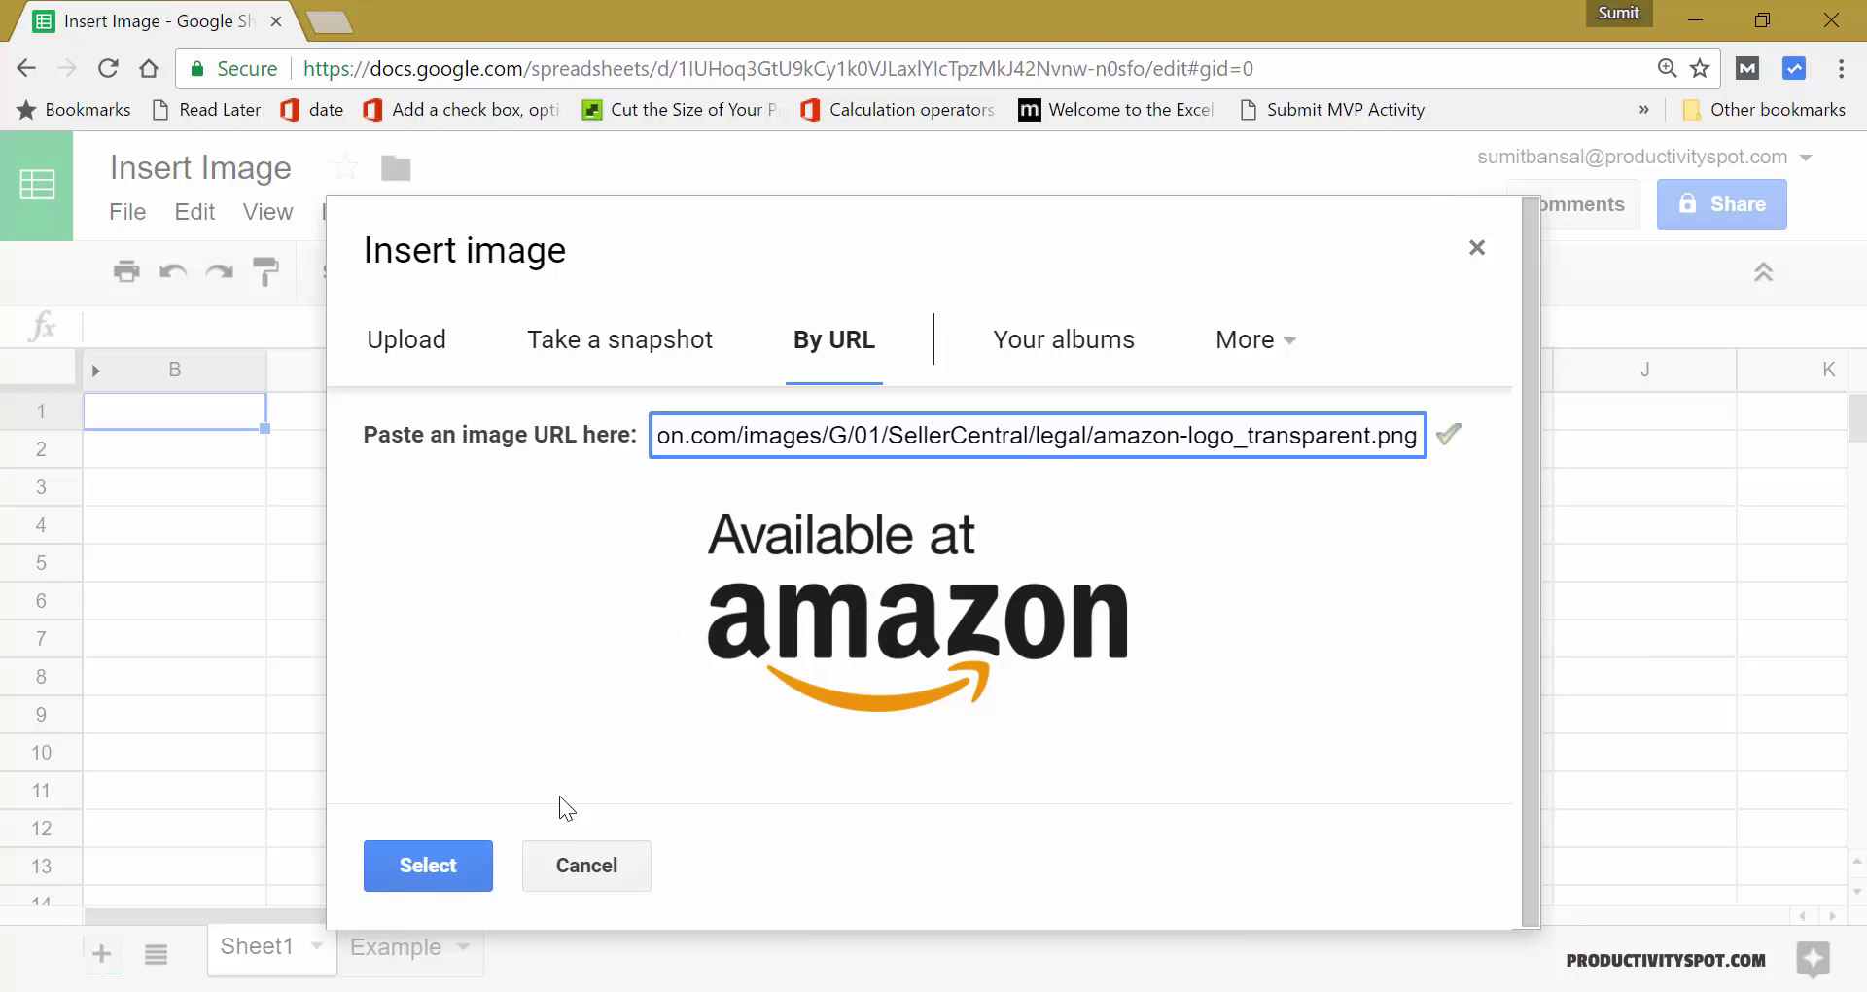
left_click(451, 867)
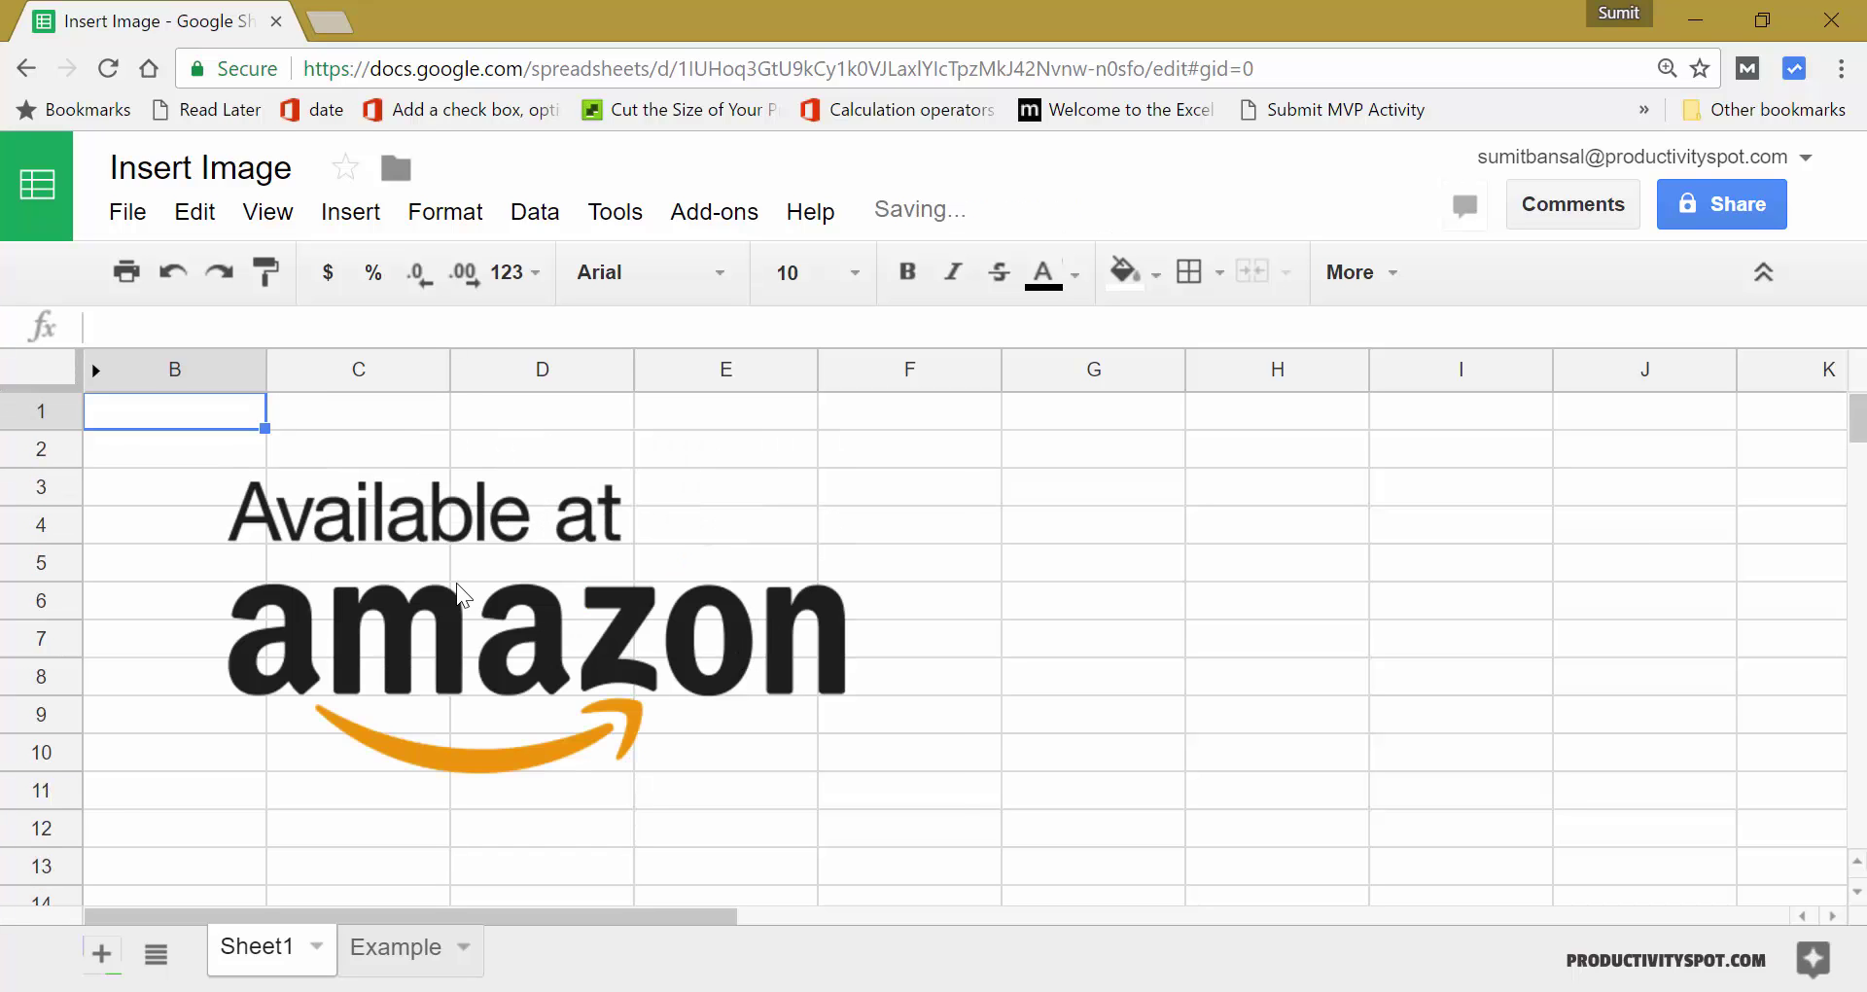
- Shrink the Amazon logo, make row 1 much taller, and drop the logo into cell B1
left_click_drag(457, 582, 788, 593)
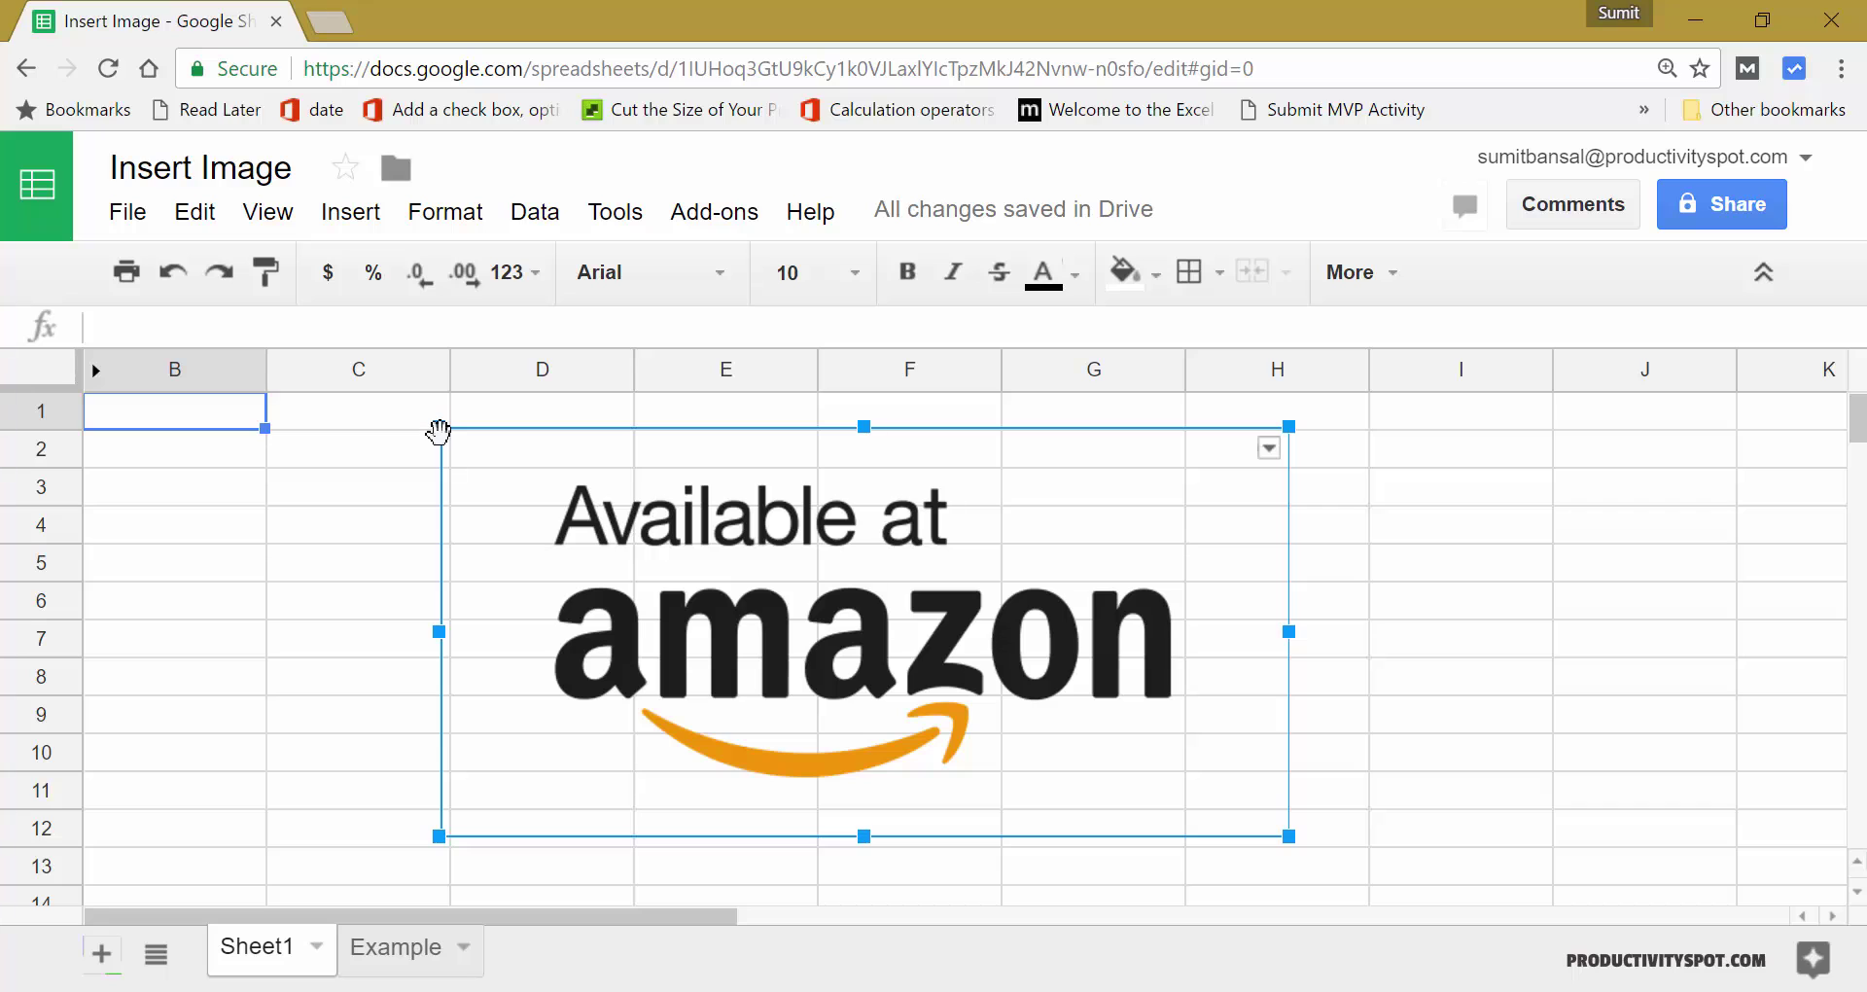
left_click_drag(438, 431, 241, 484)
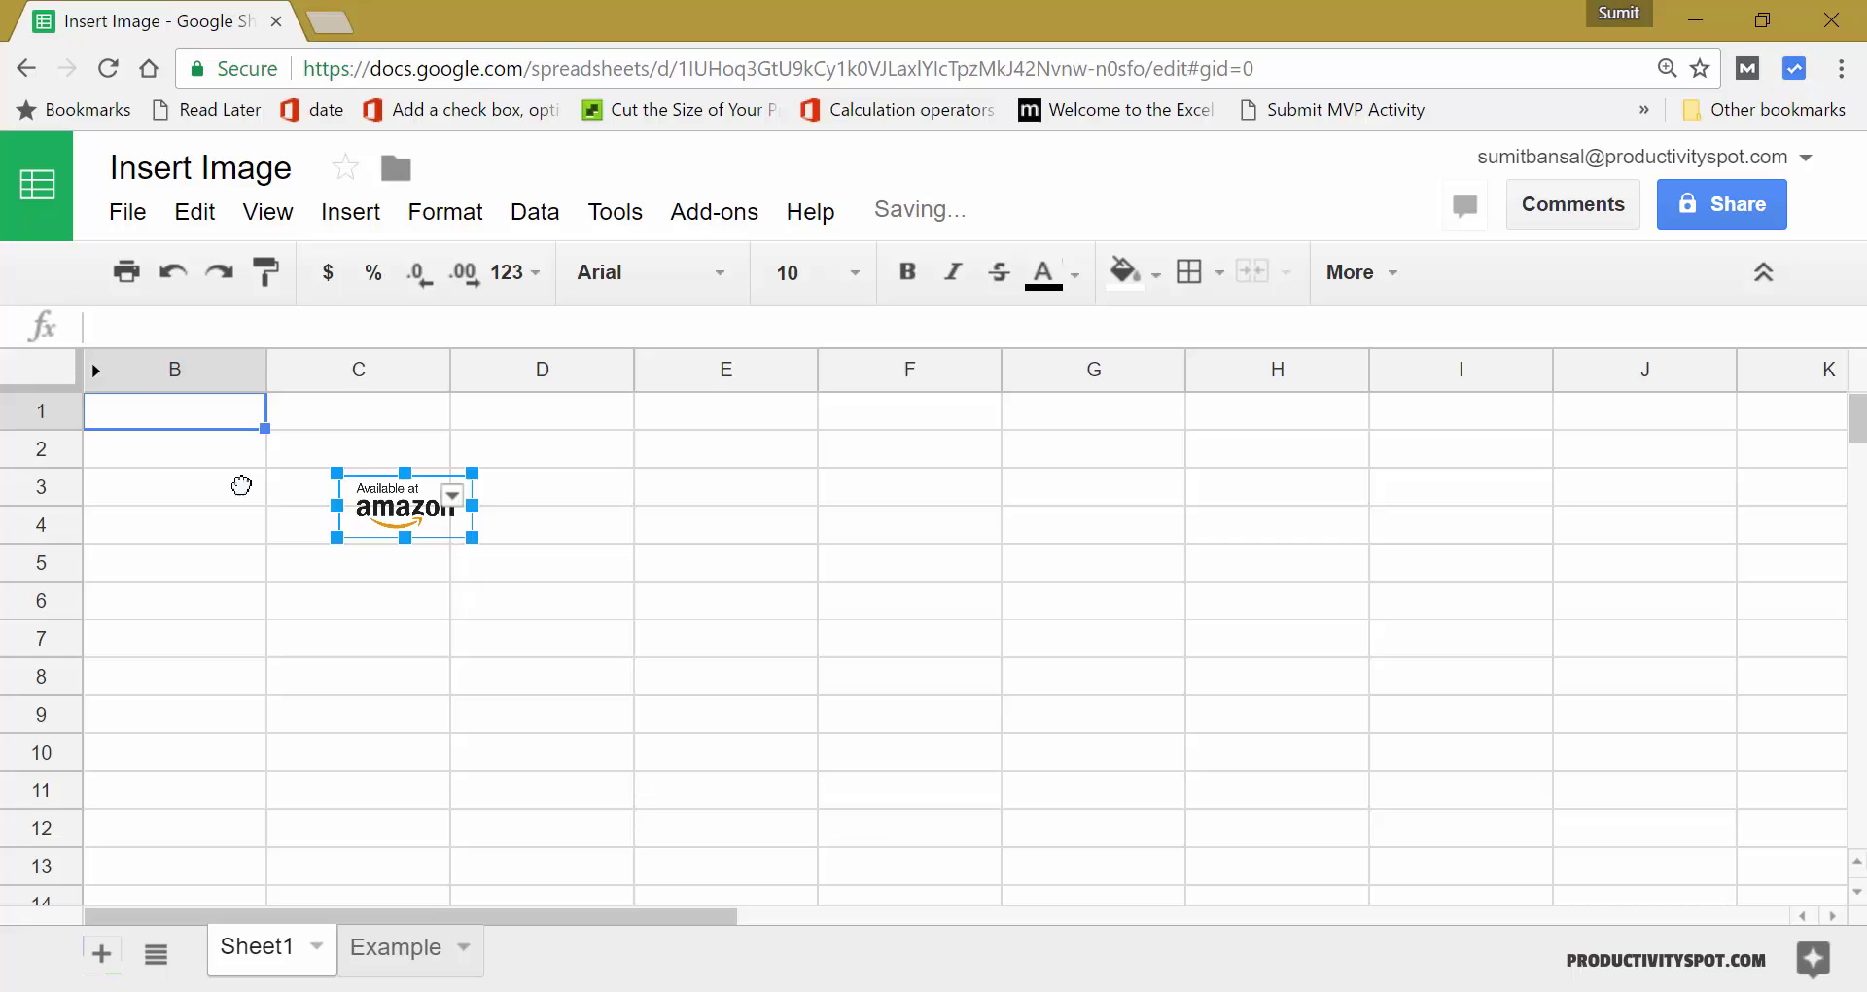
left_click_drag(50, 425, 55, 529)
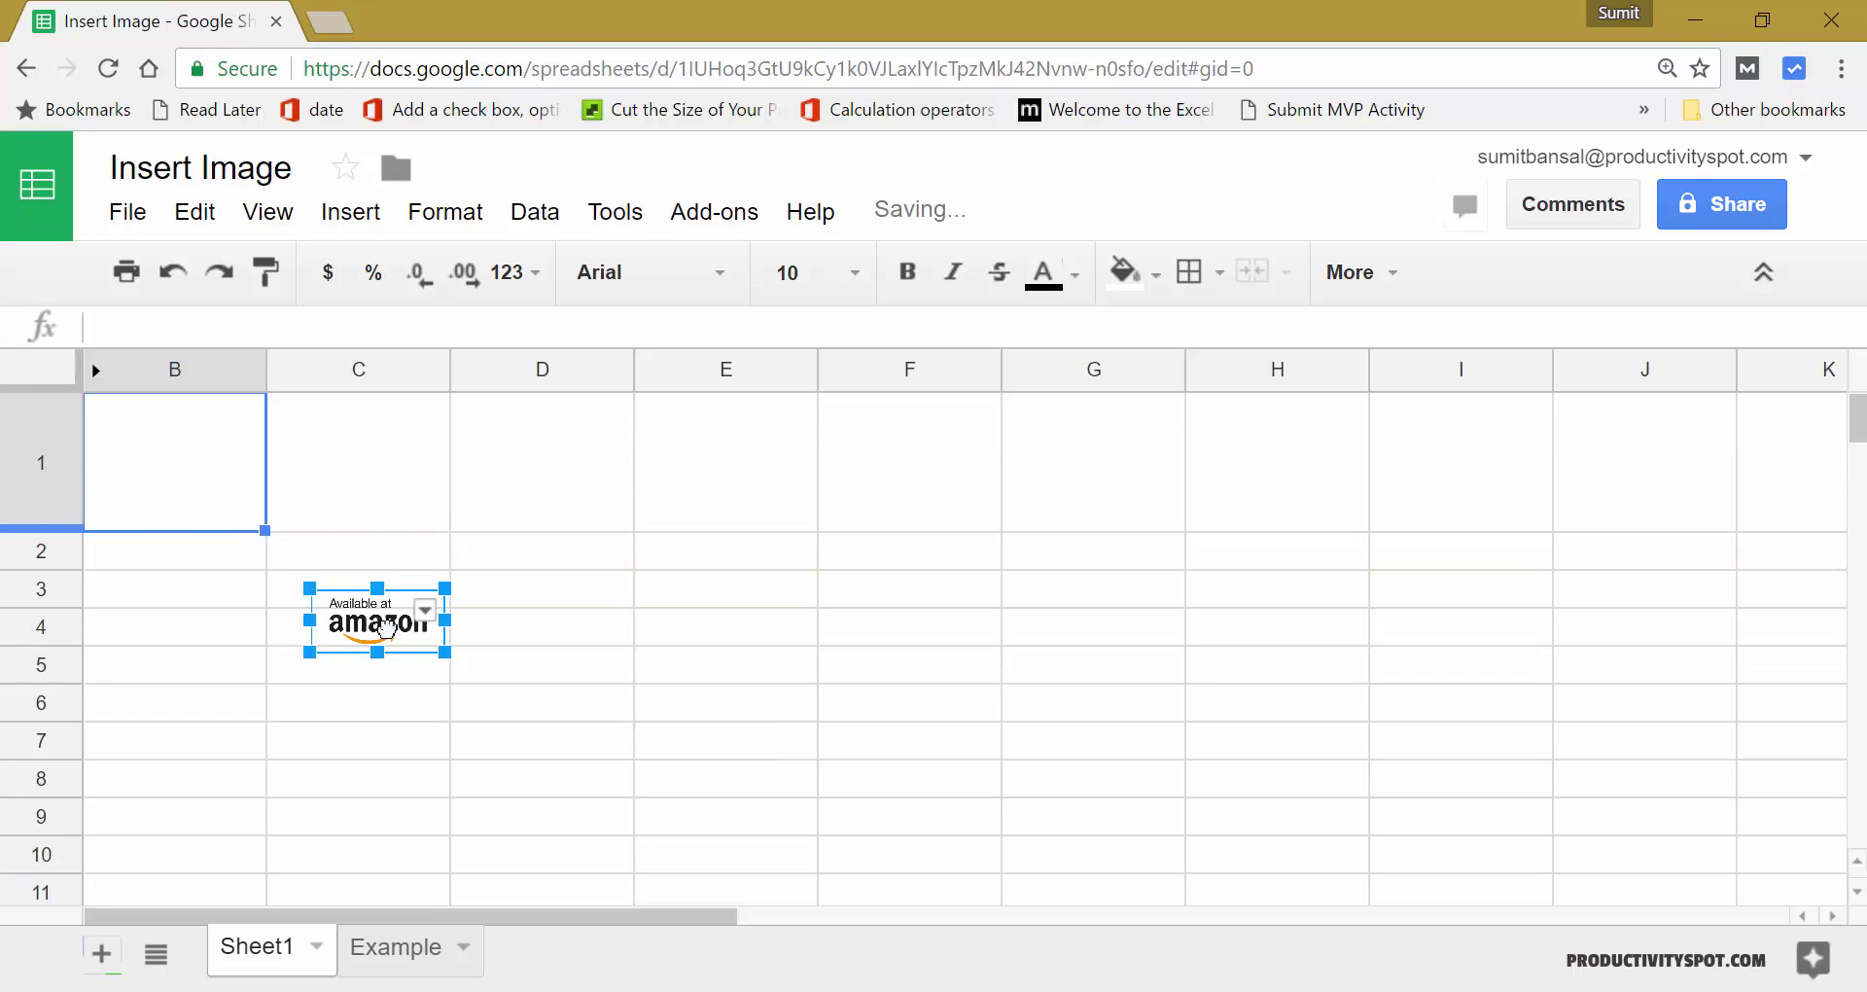
left_click_drag(382, 620, 174, 470)
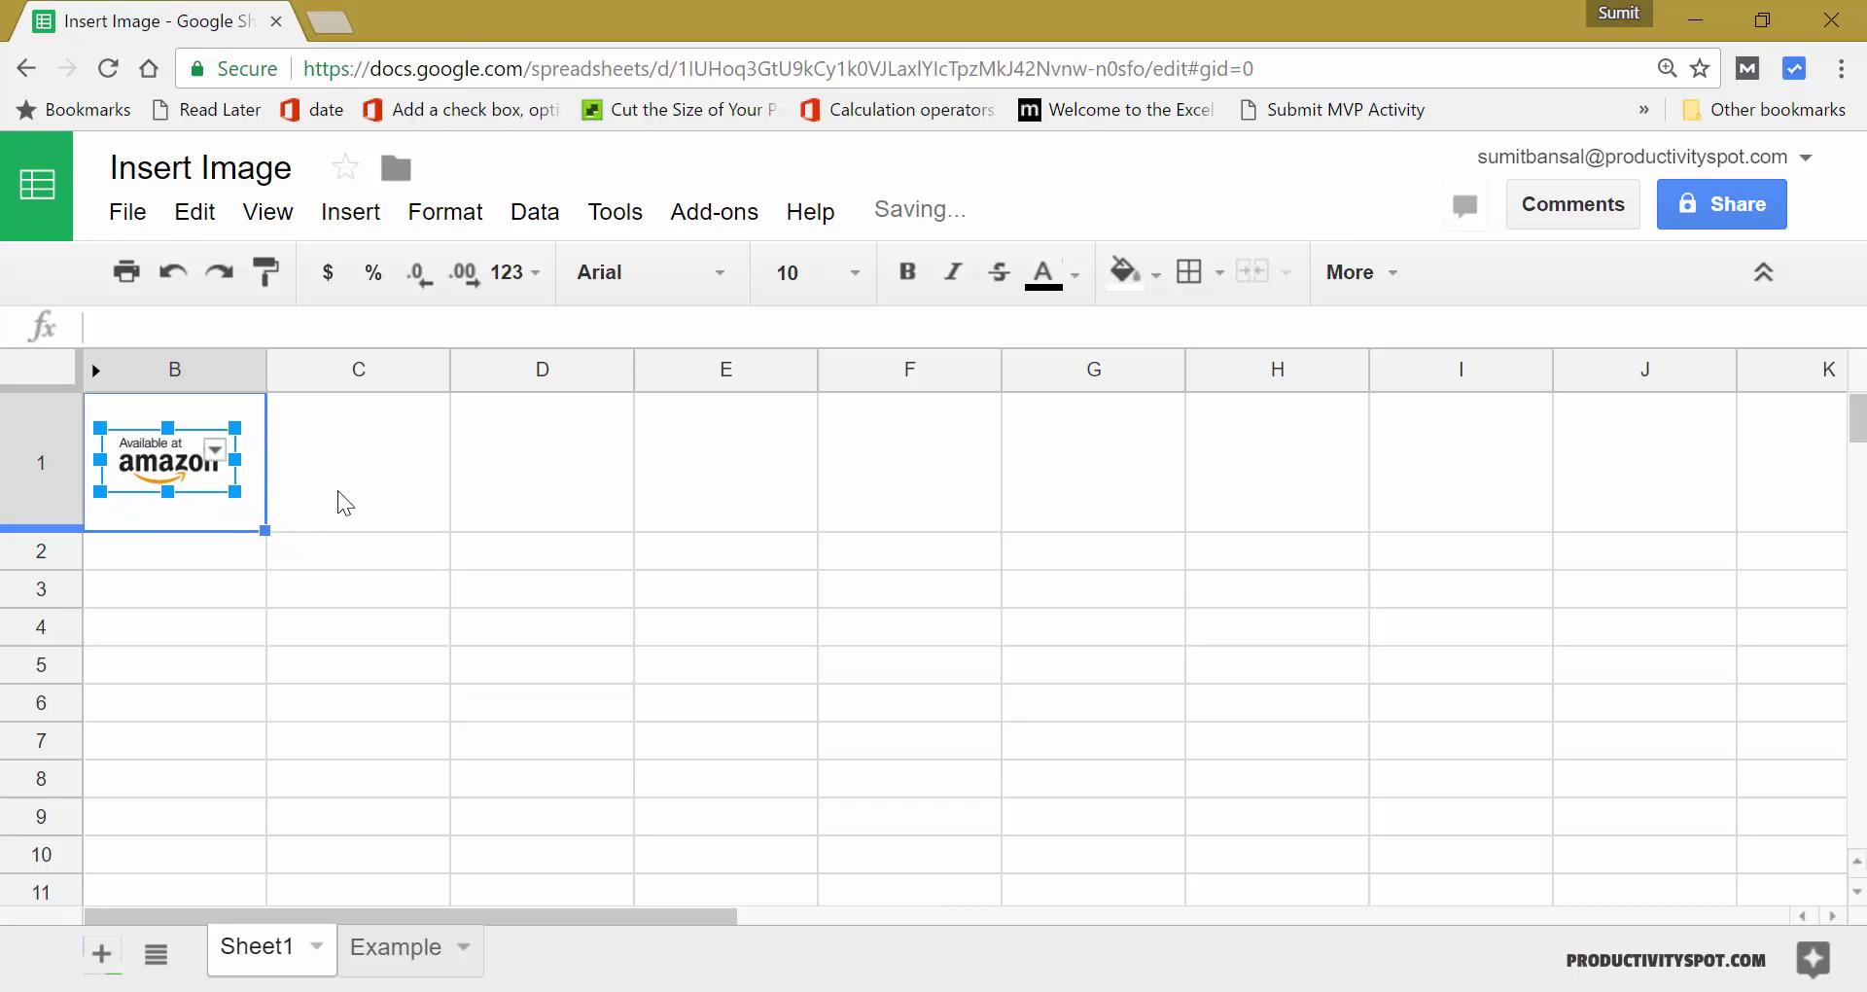
left_click(348, 496)
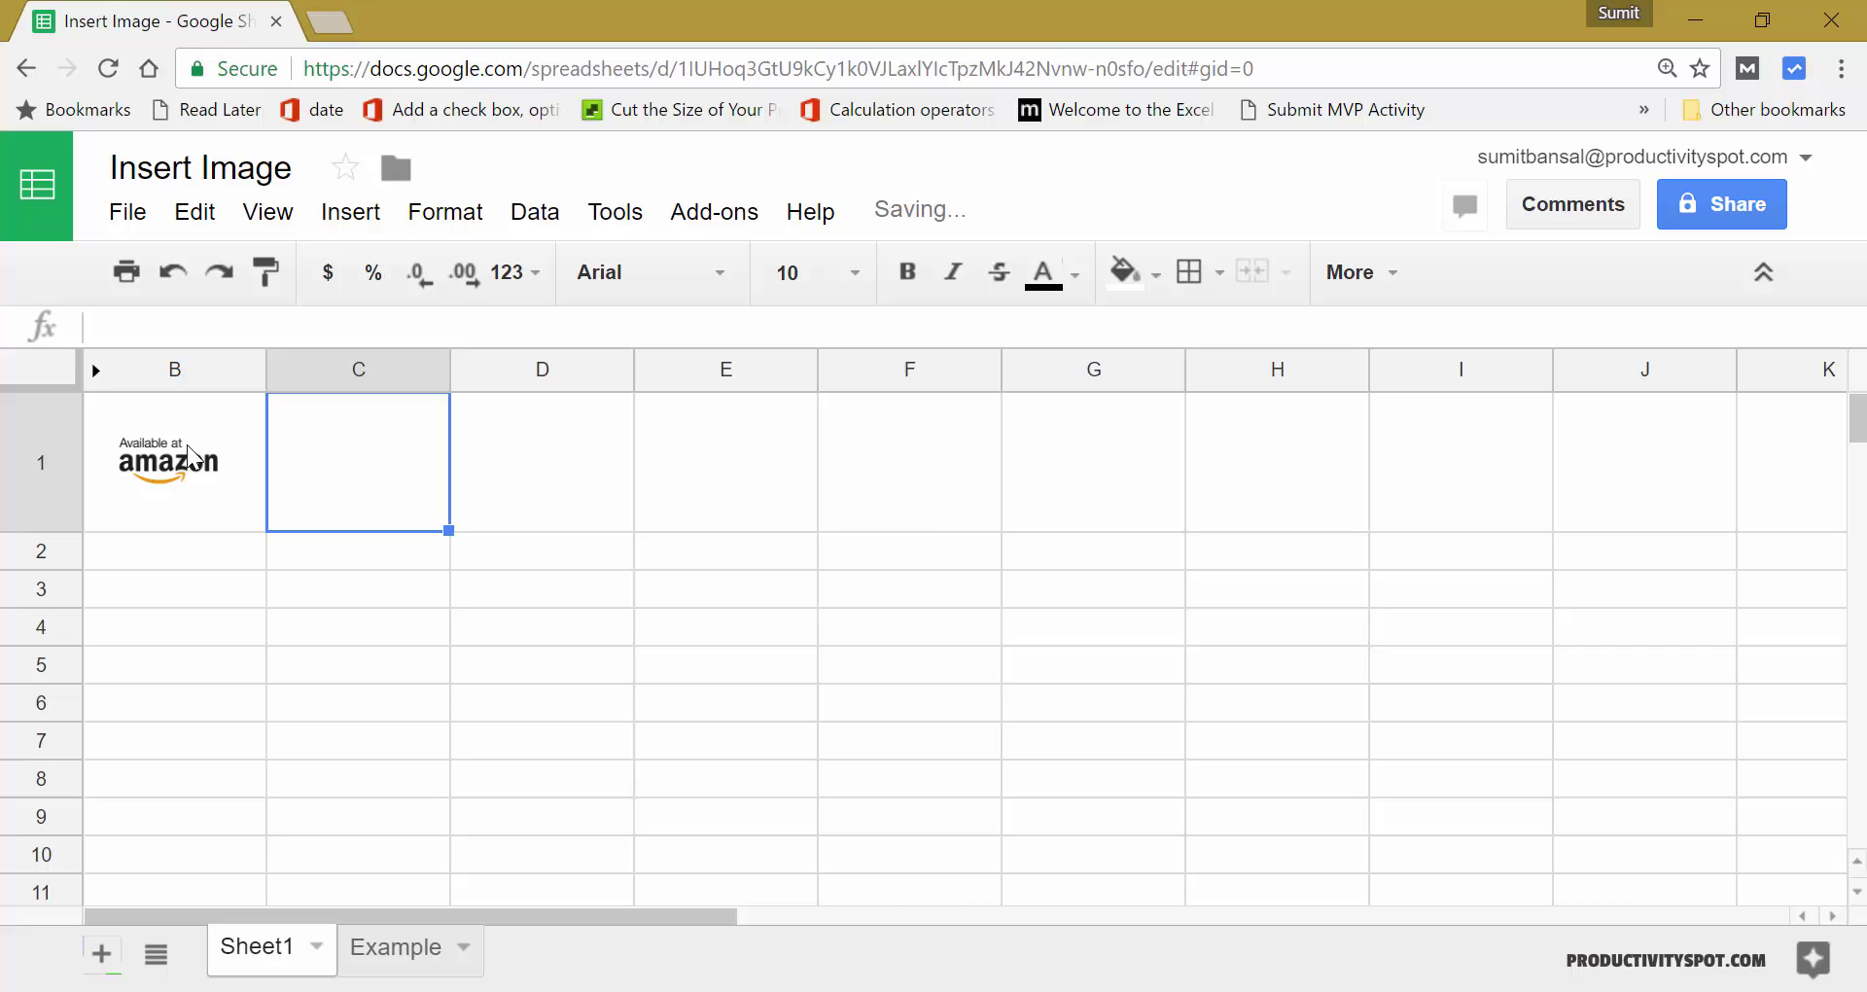
left_click(173, 370)
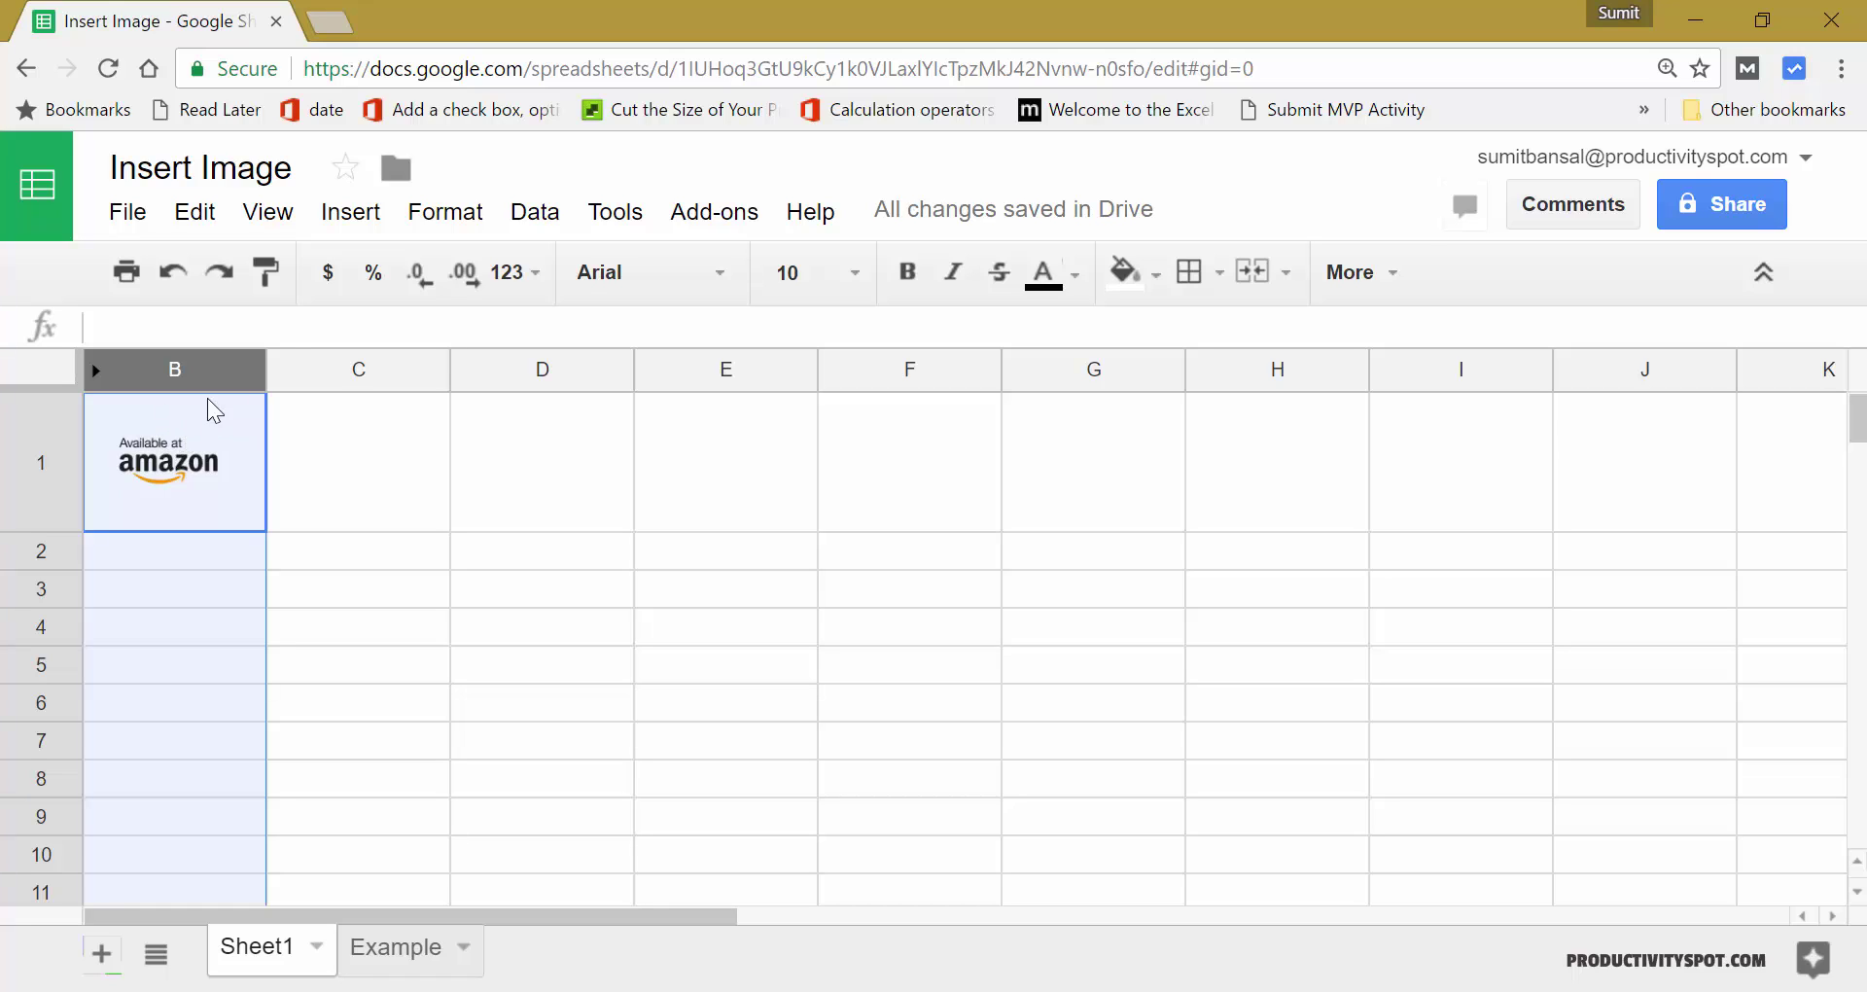
- Undo a trial narrowing of column B, delete the logo image, and shorten row 1
left_click_drag(265, 368, 151, 370)
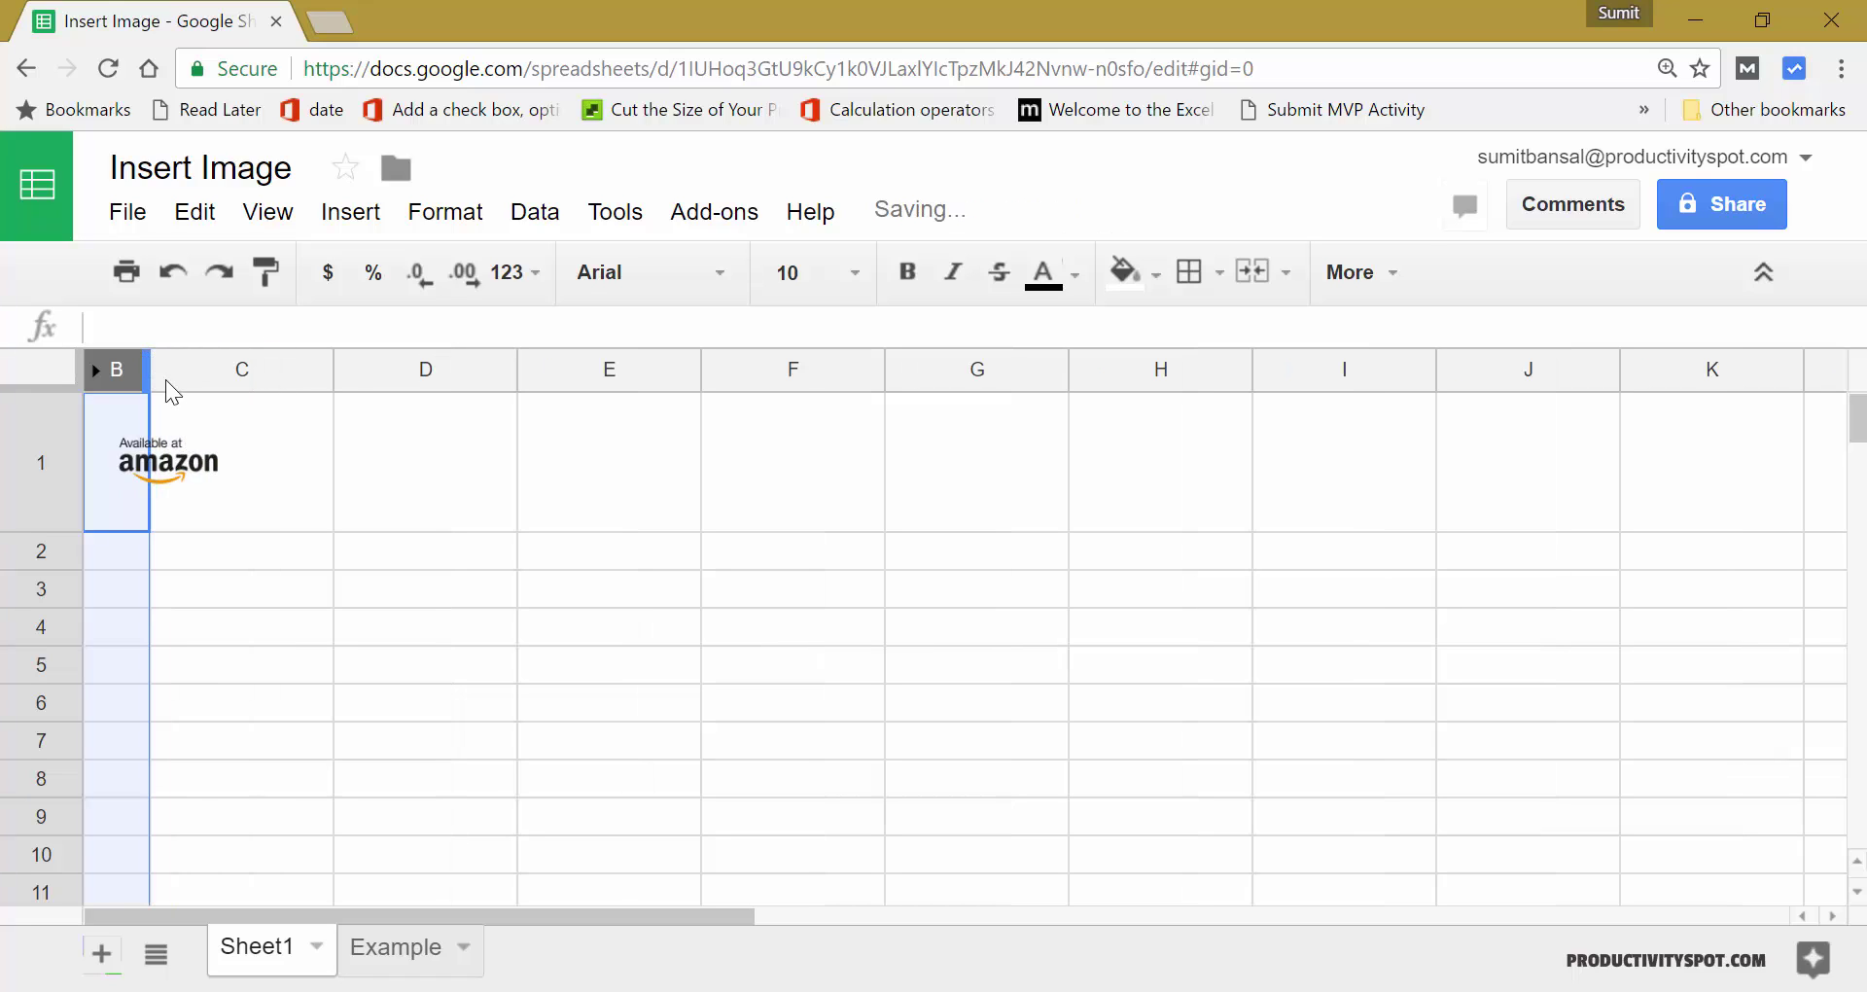
right_click(114, 366)
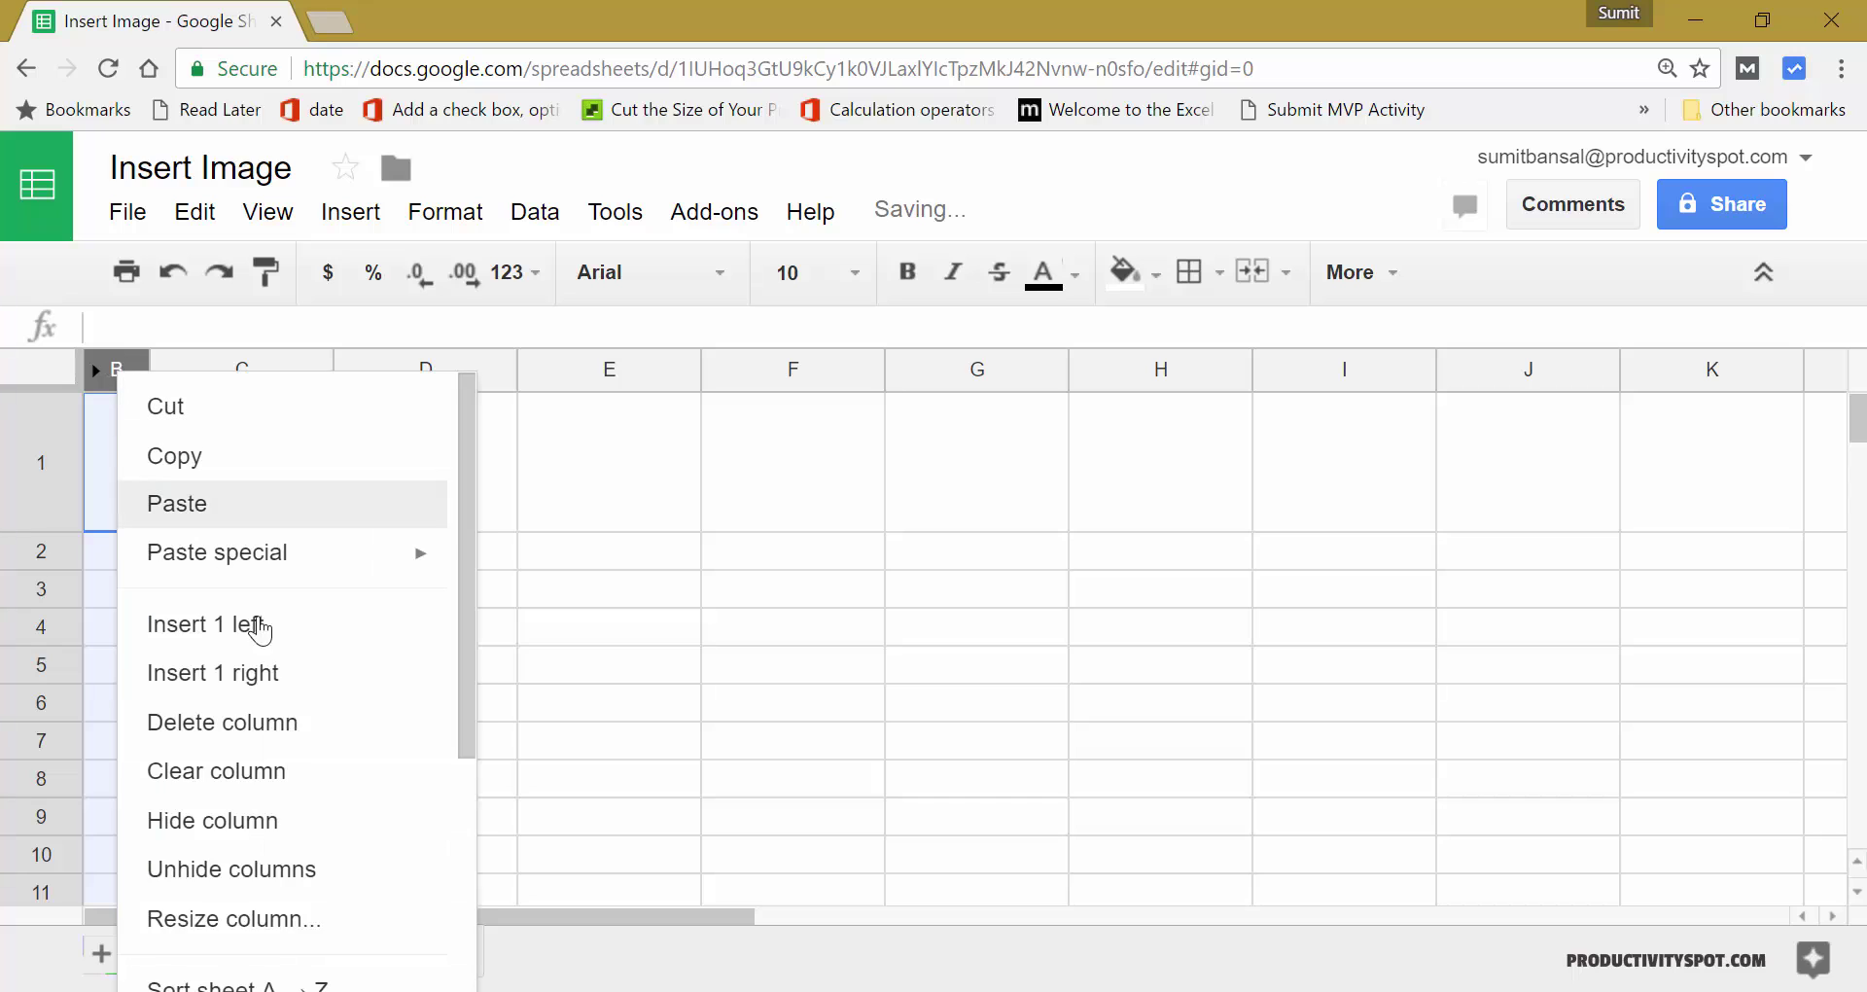
key("ctrl+z")
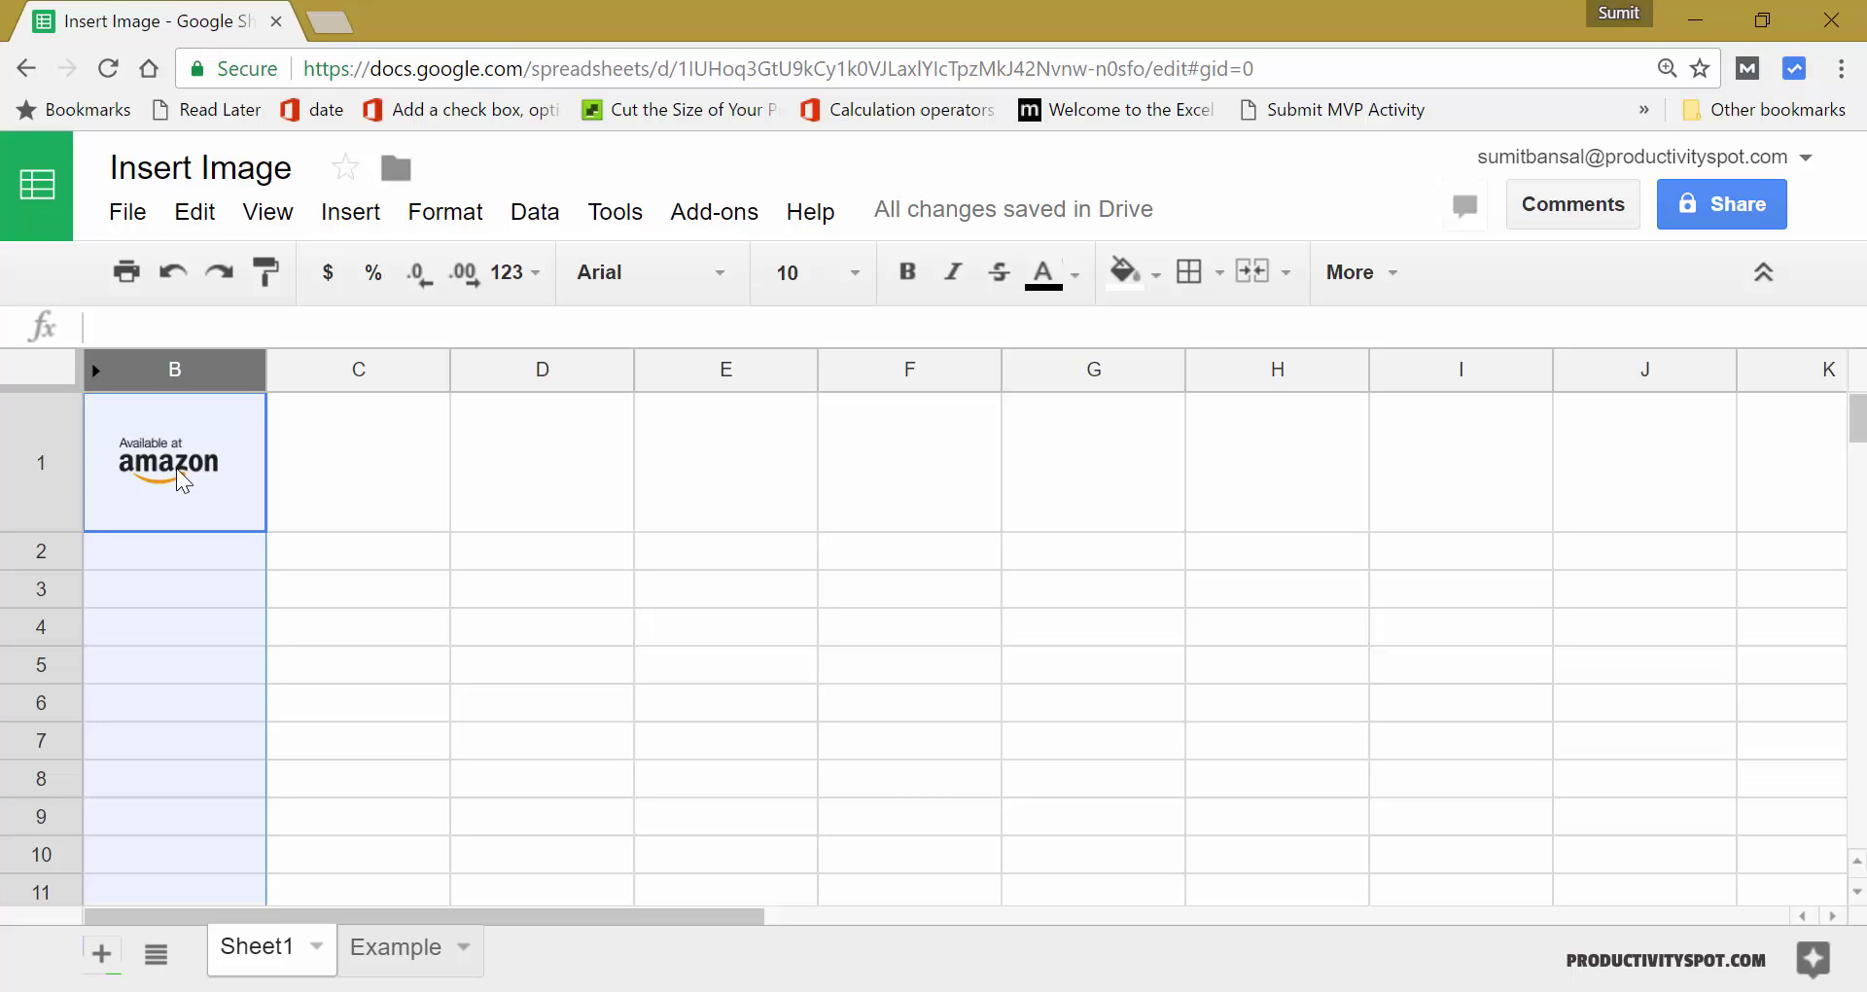
left_click(177, 469)
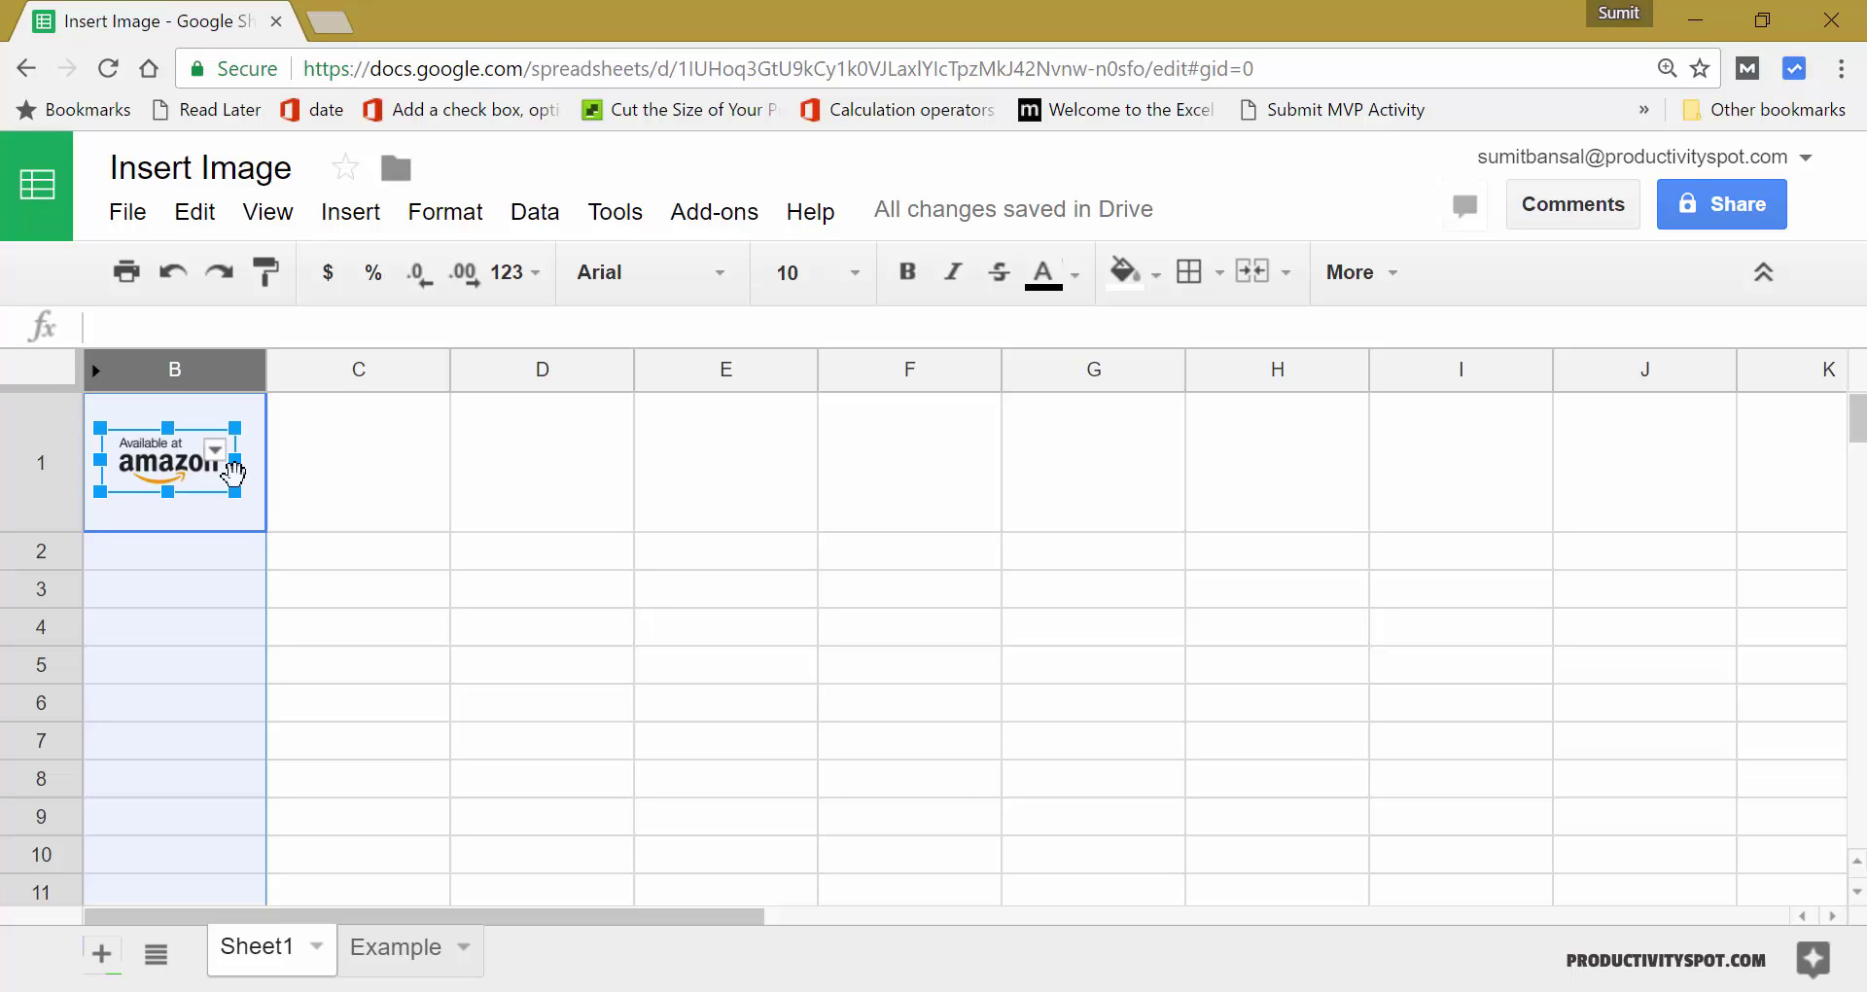
key("Delete")
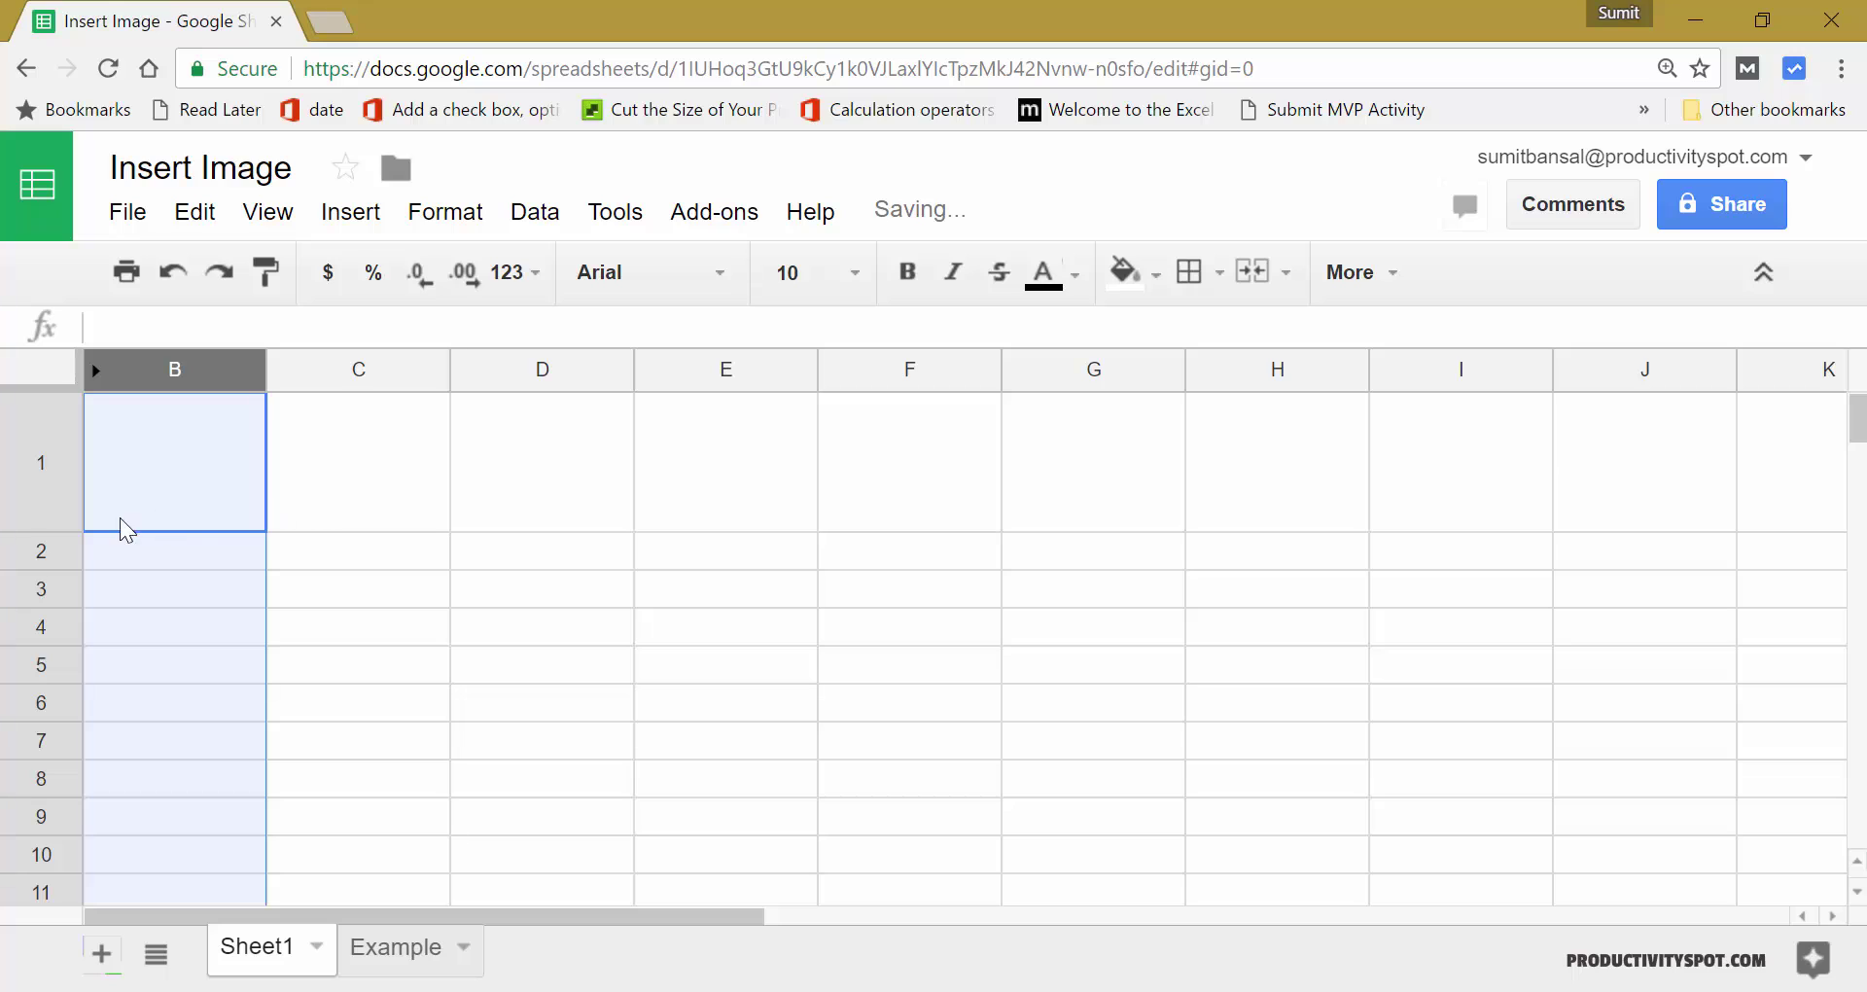
left_click_drag(45, 521, 45, 477)
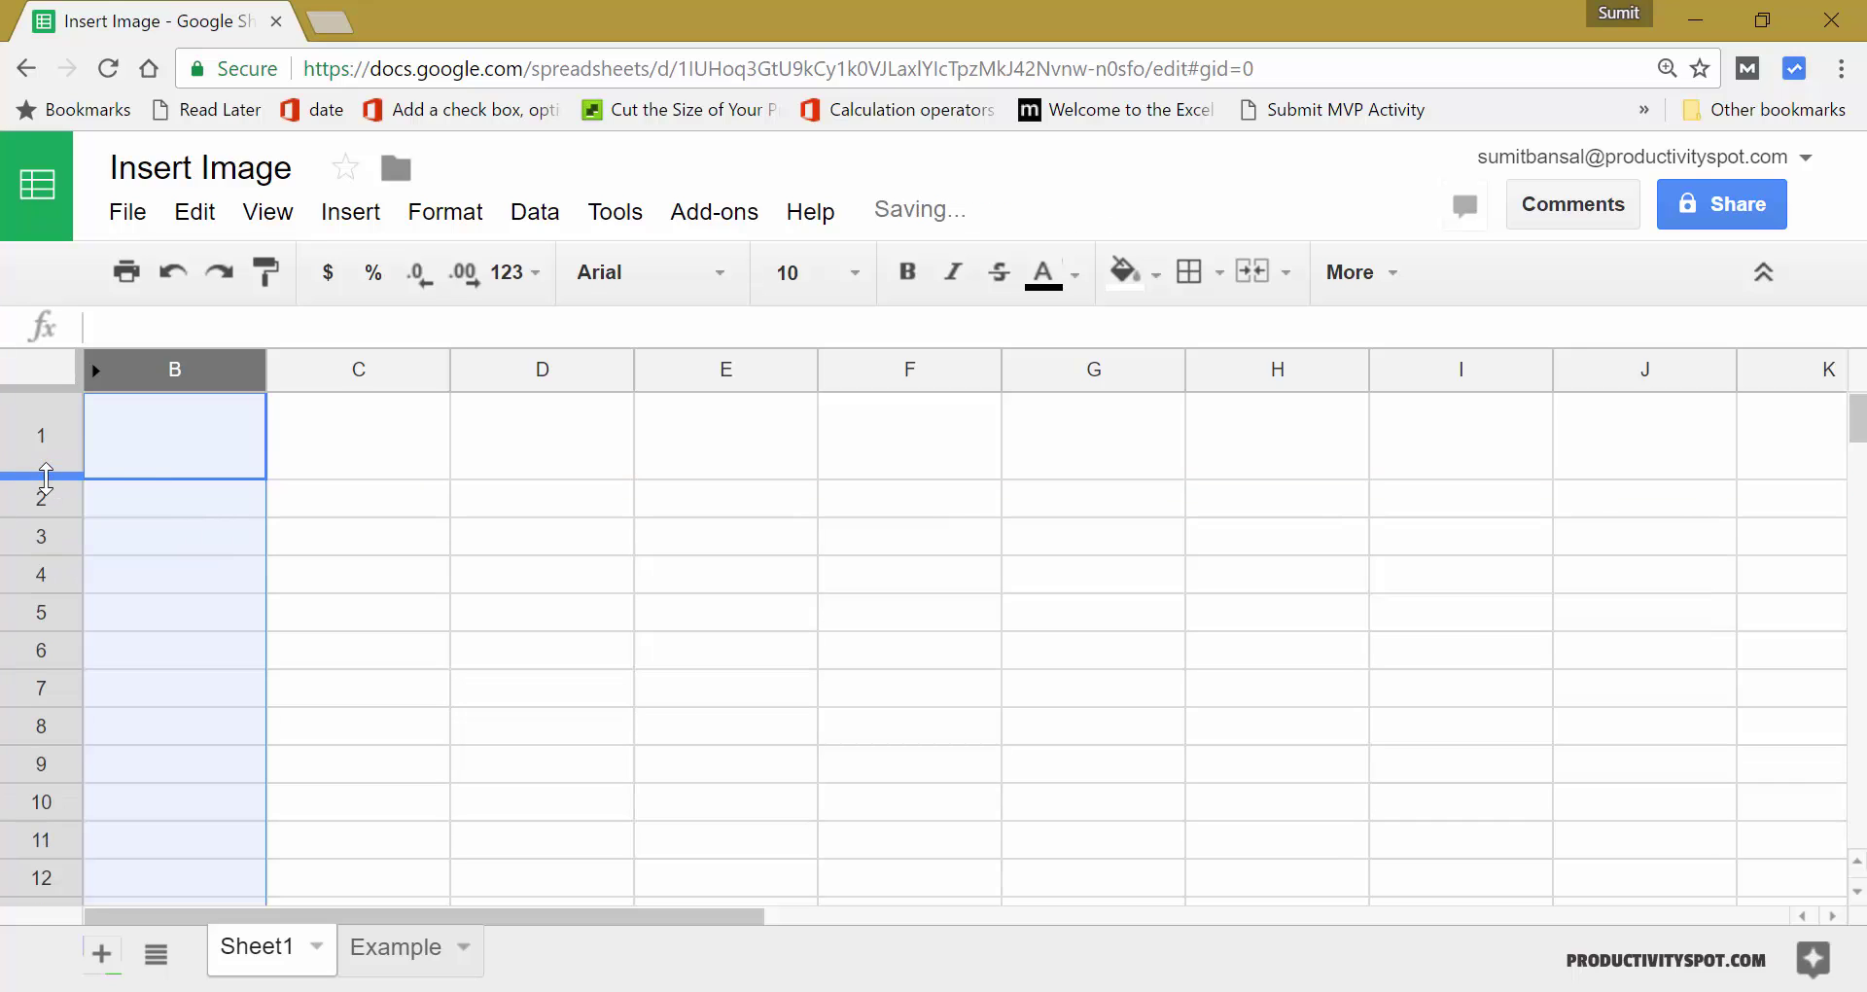
left_click(161, 459)
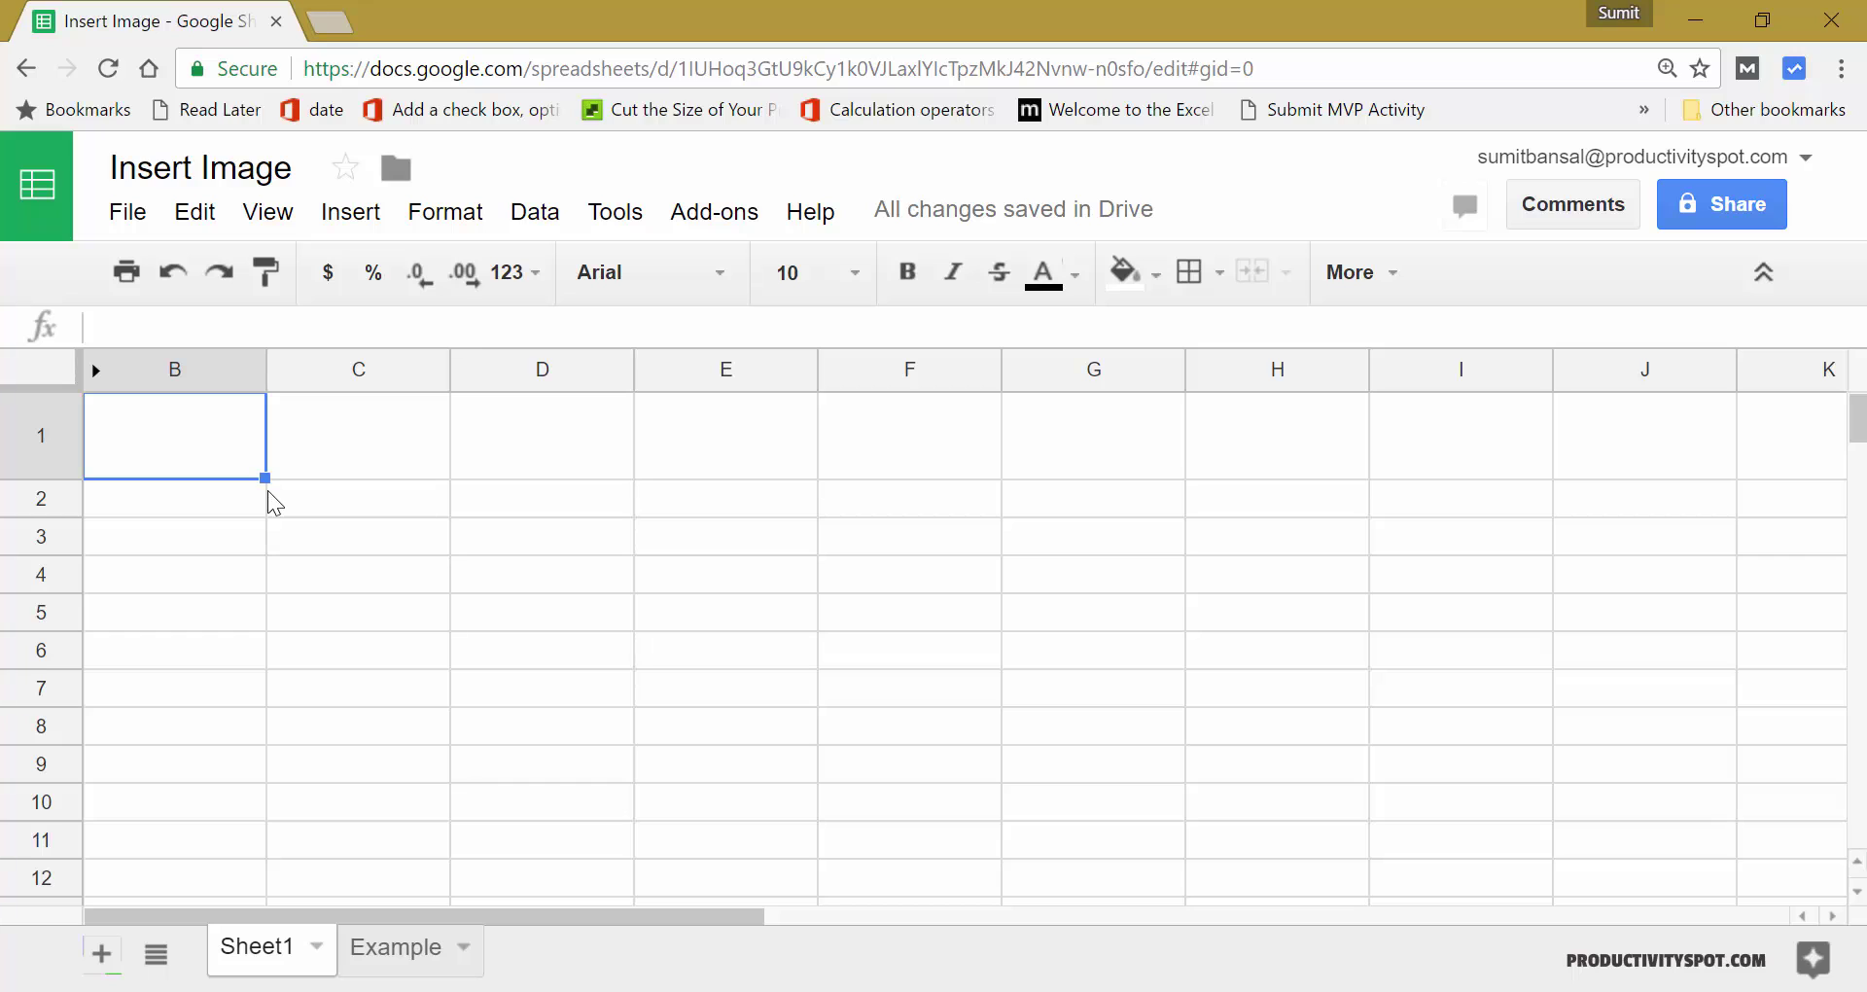
- Begin an =IMAGE( formula in cell B1 so its syntax help appears
type("=IMAGE(")
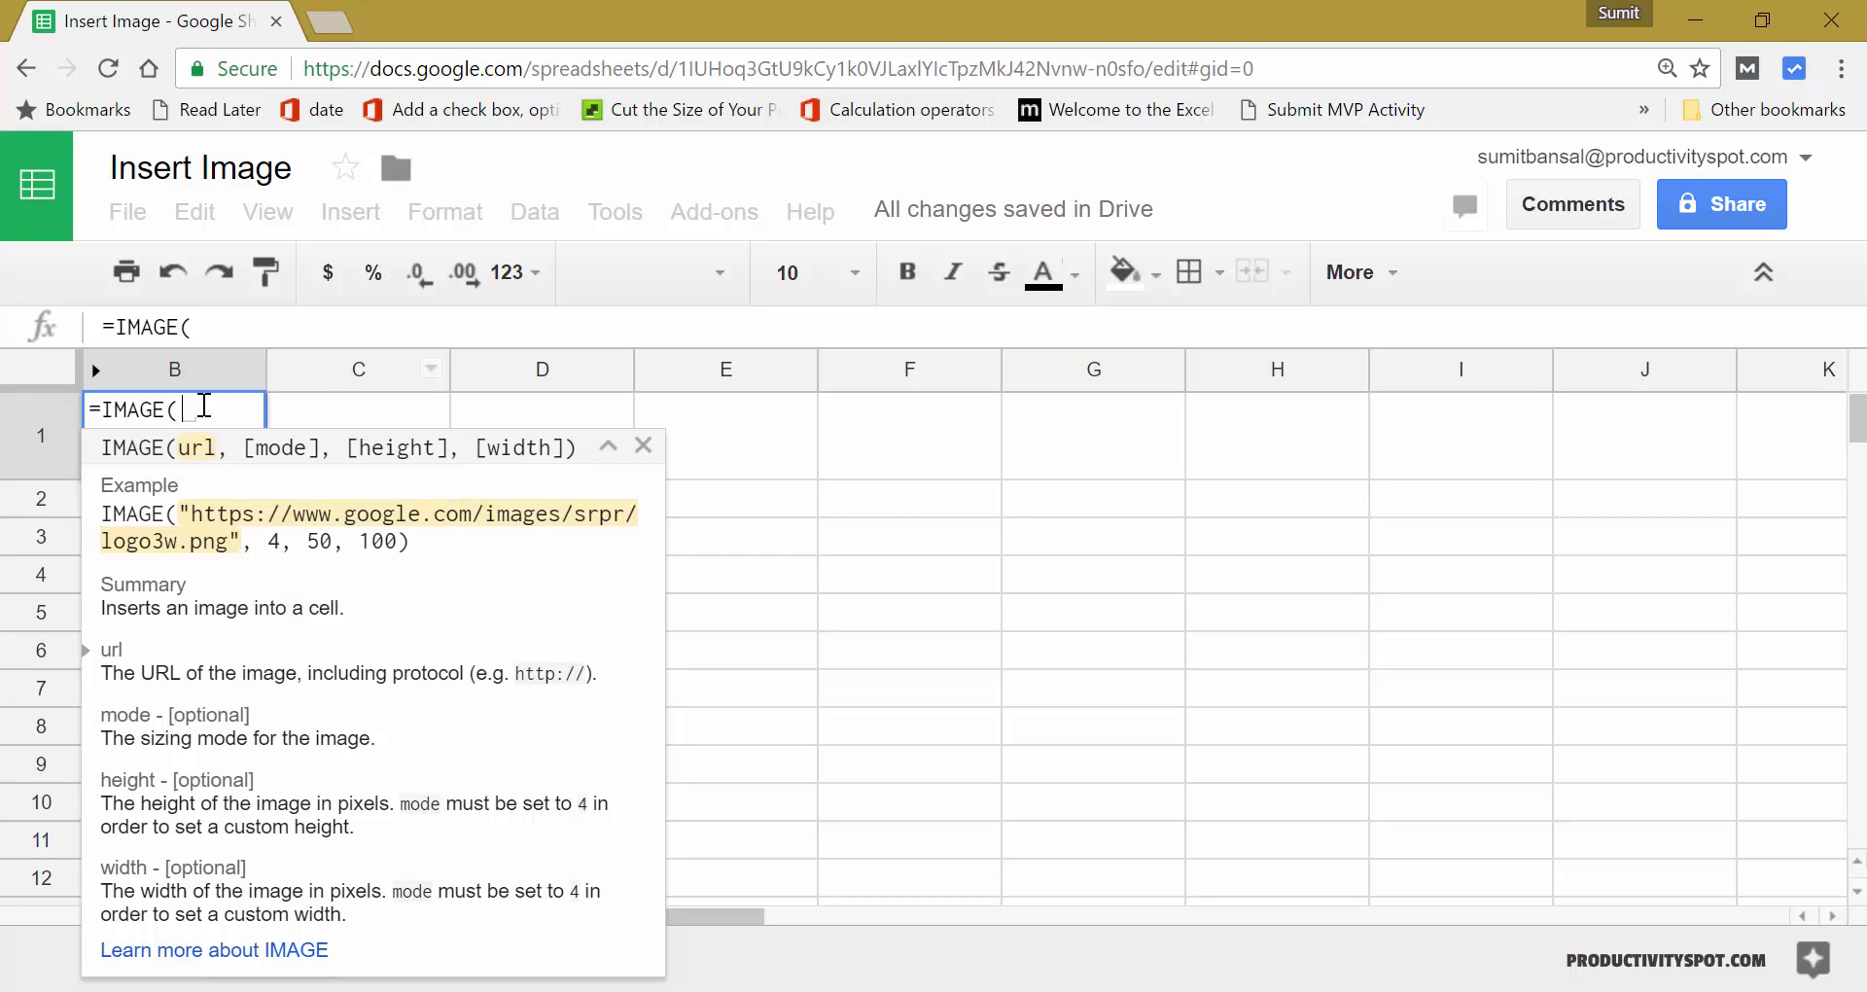
- Complete B1's formula as =IMAGE("...") with the pasted Amazon logo URL in quotes
key("alt+Tab")
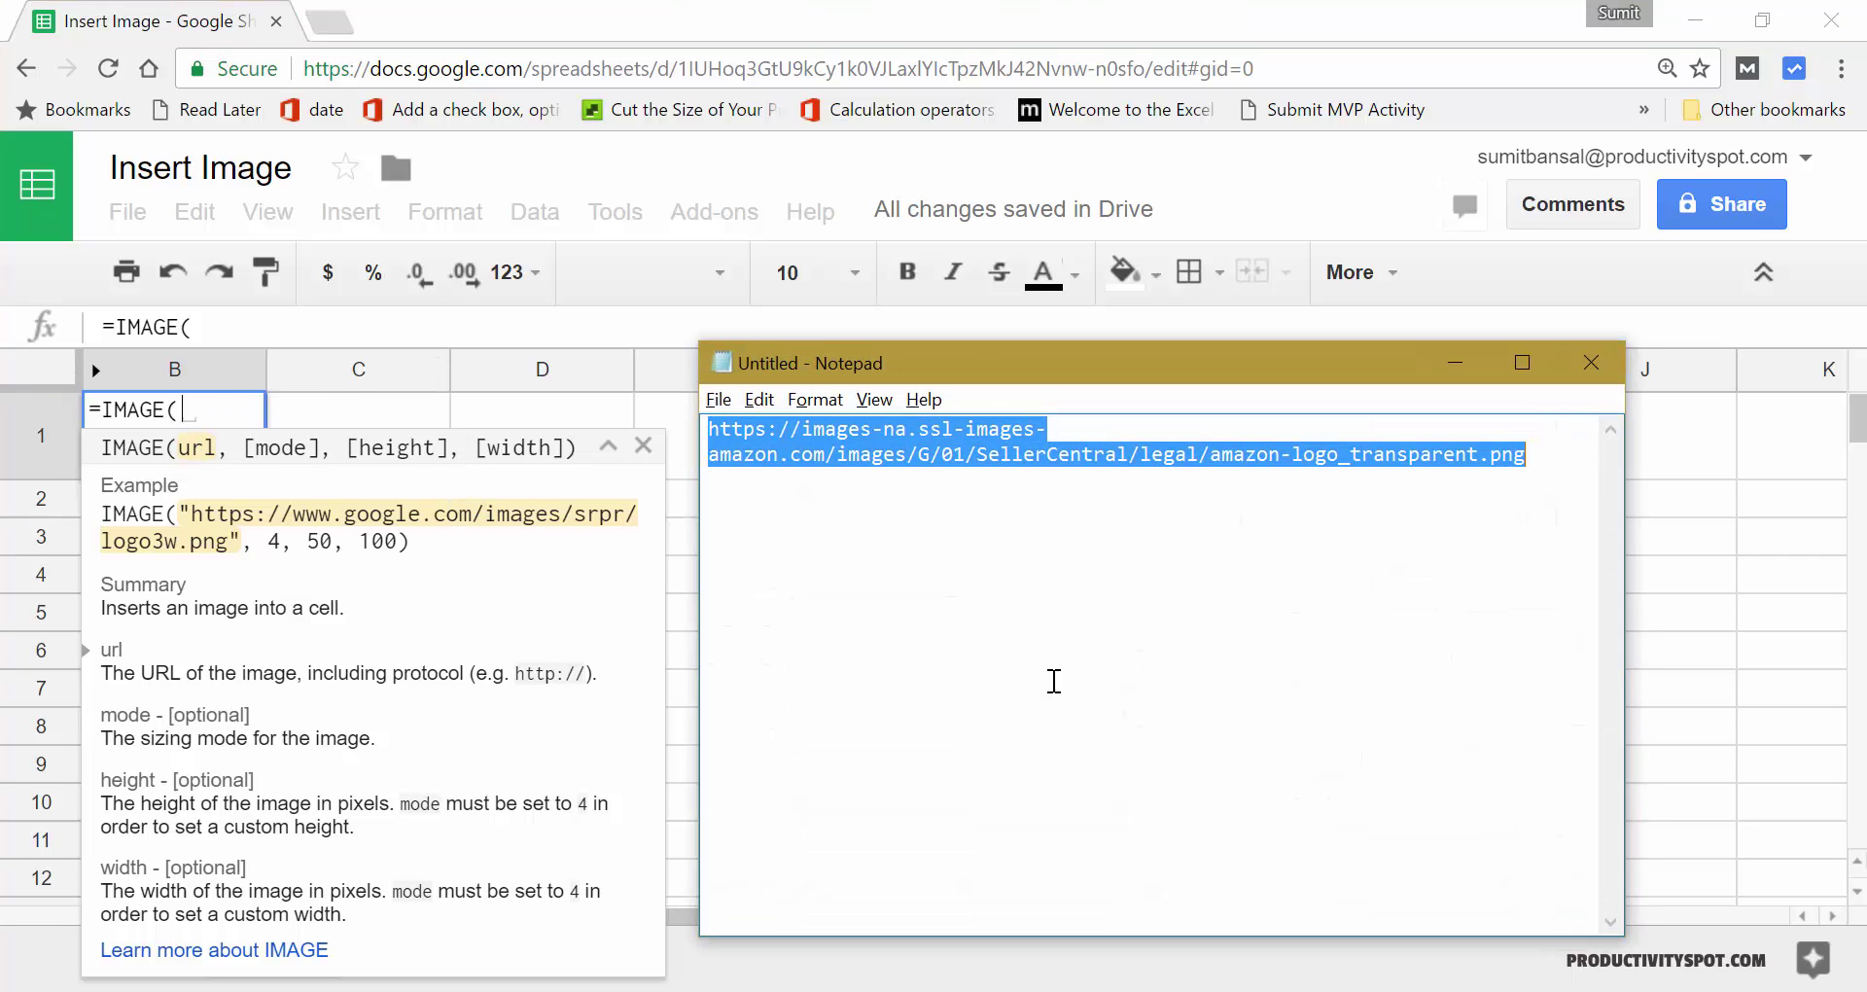
left_click(210, 421)
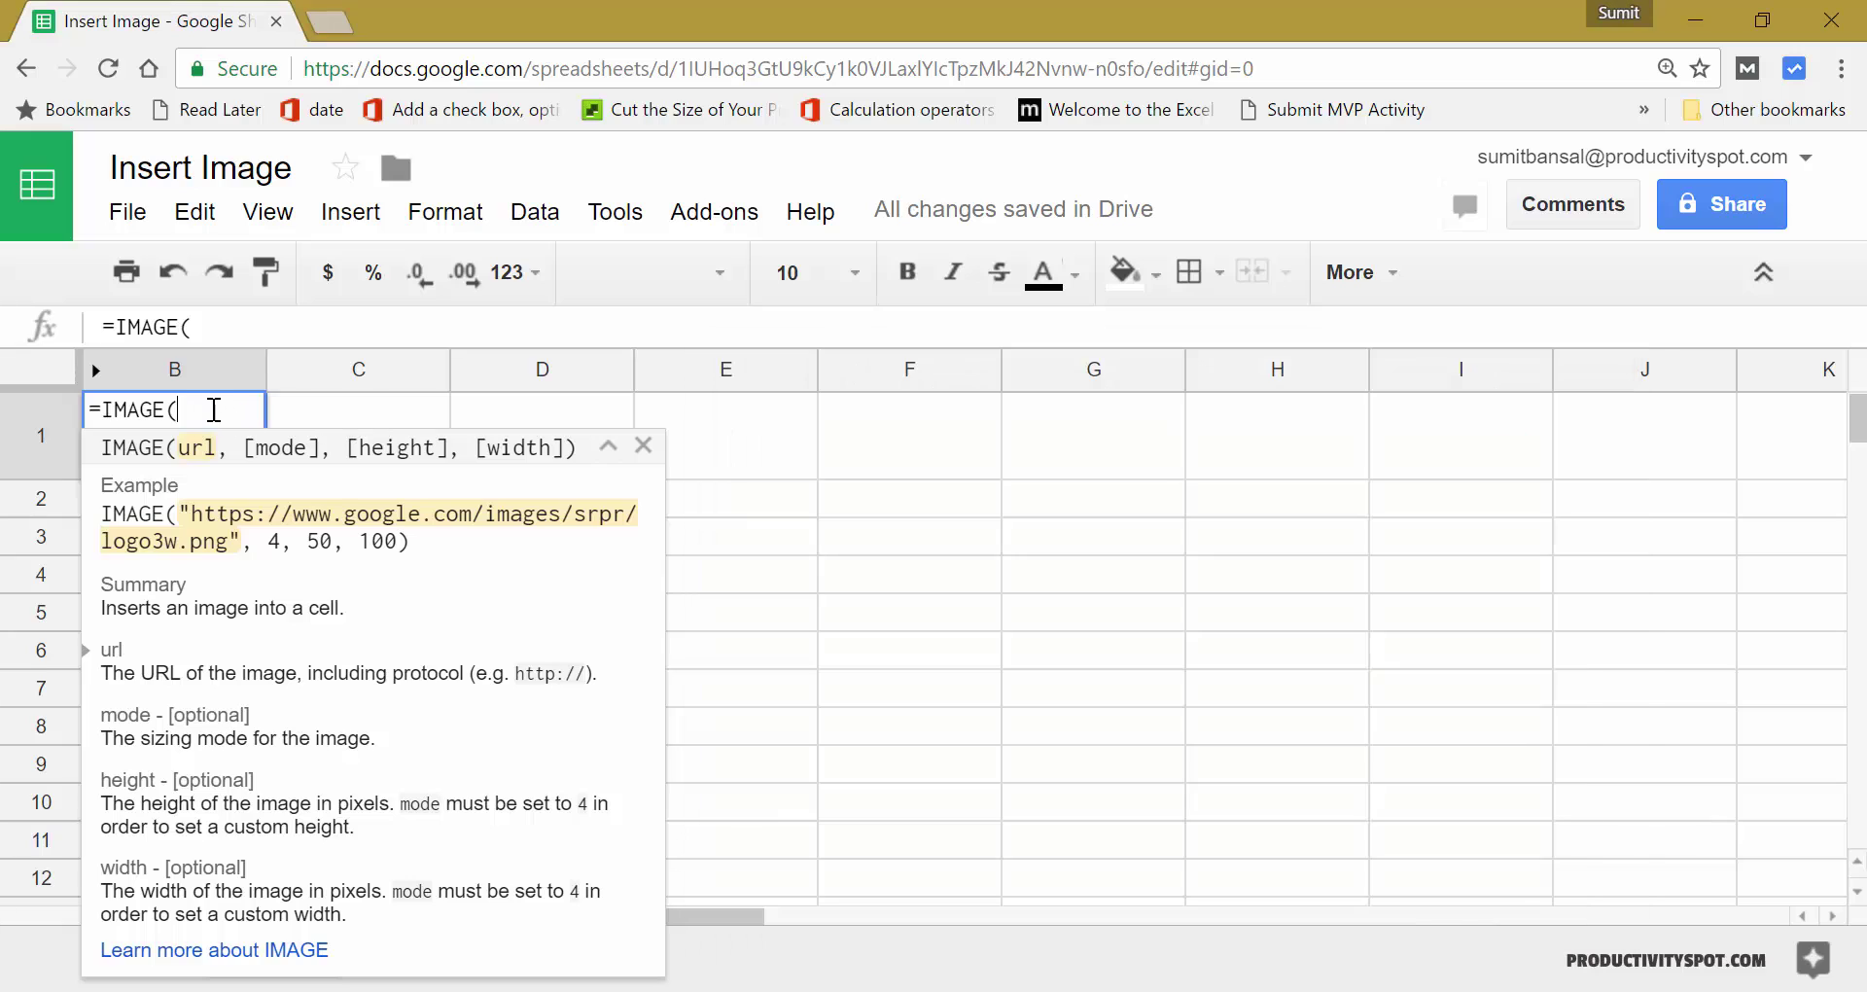
type("\"")
type("https://images-na.ssl-images-amazon.com/images/G/01/SellerCentral/legal/amazon-logo_transparent.png")
type("\"")
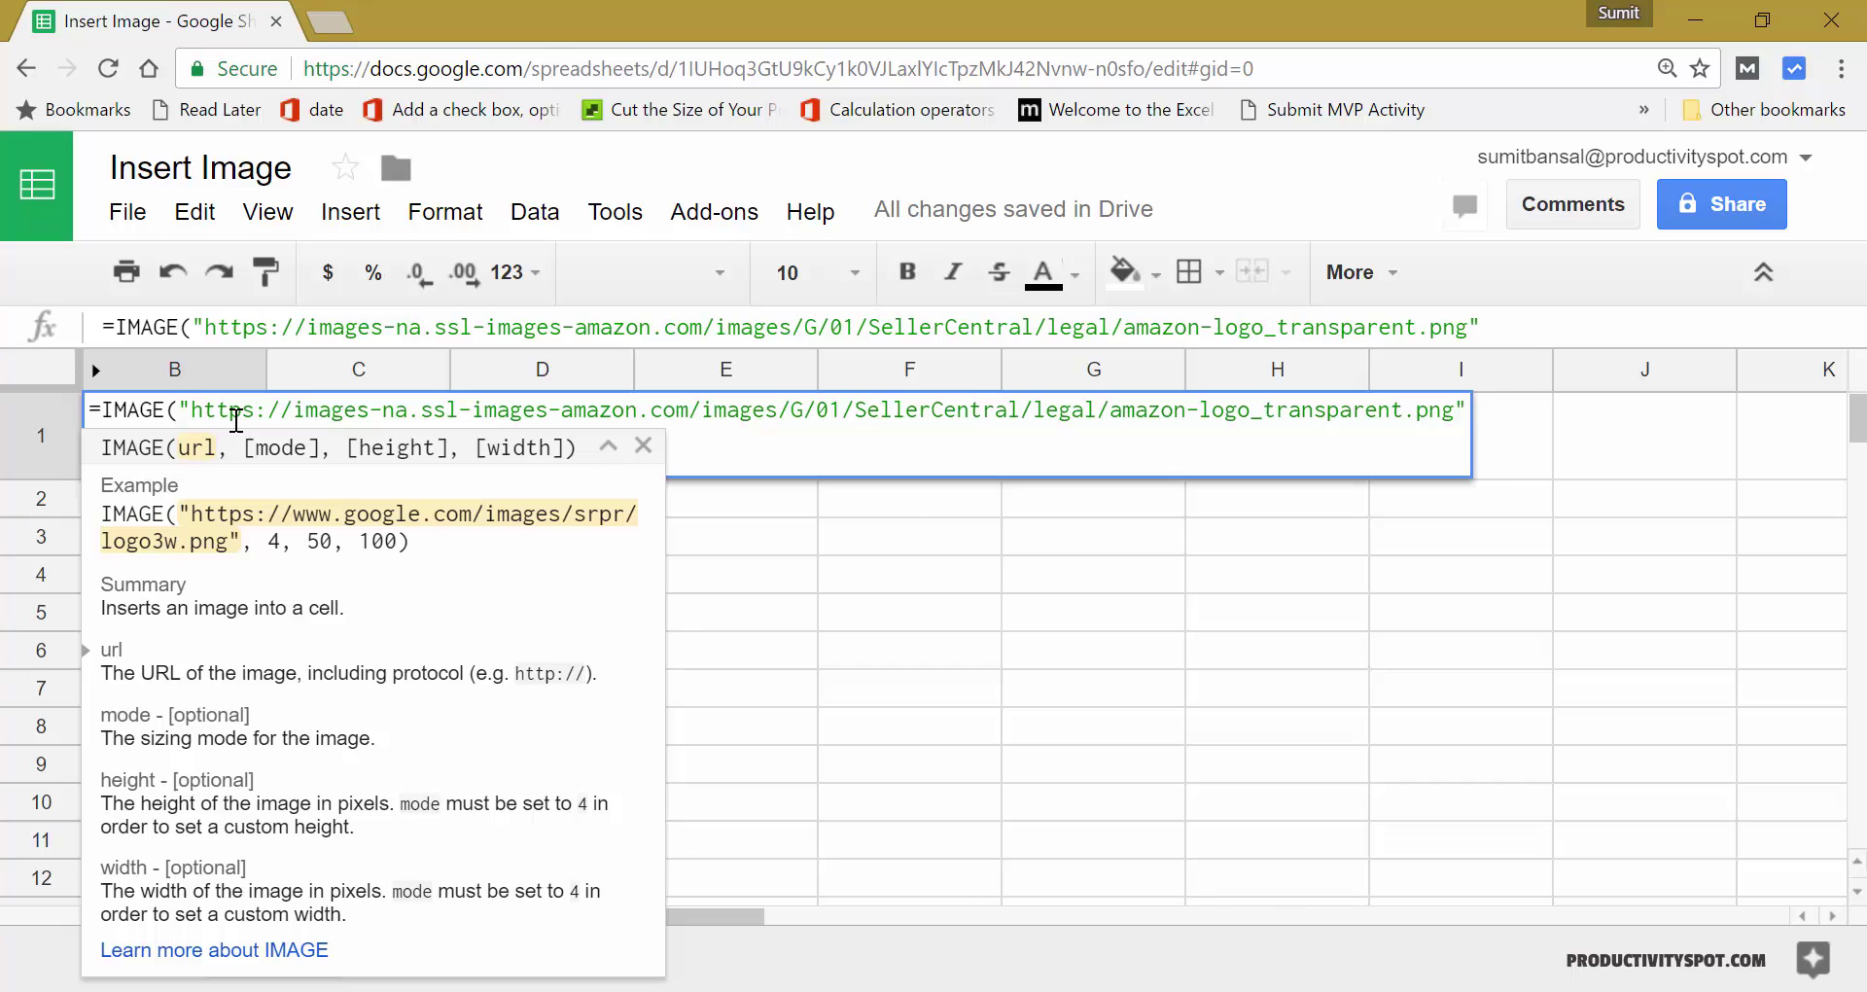
type(")")
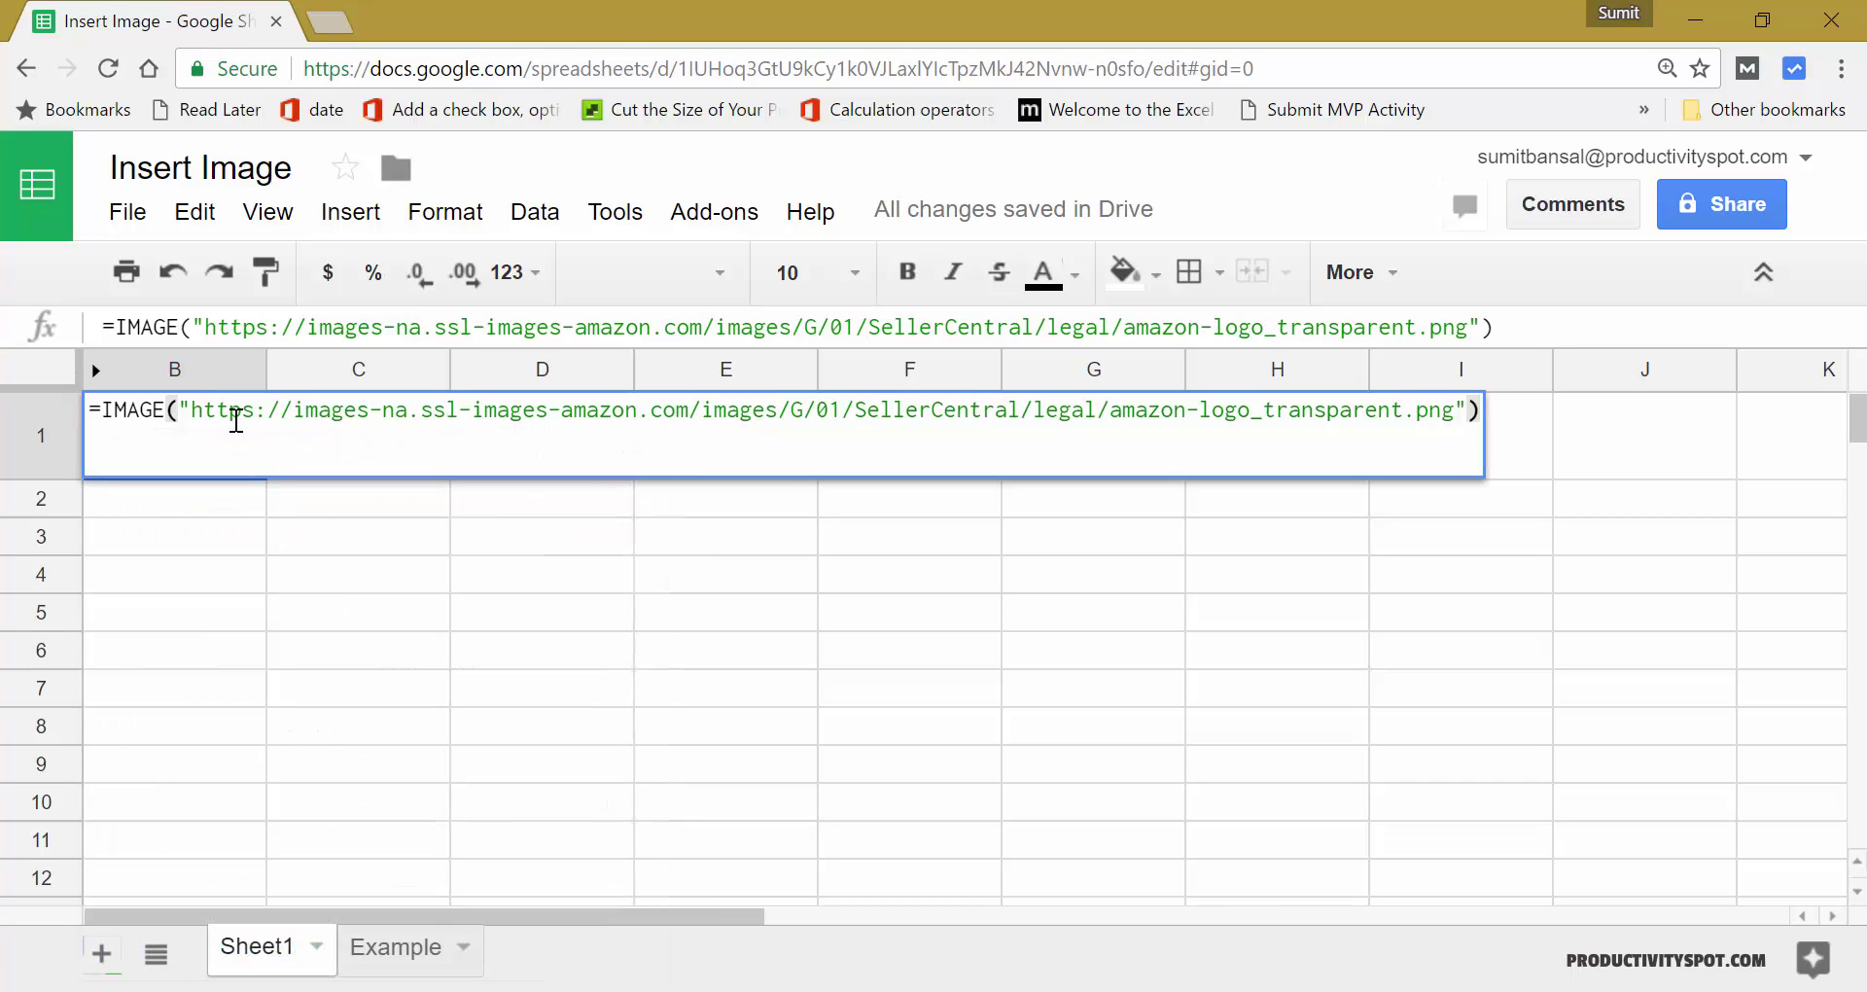
key("Return")
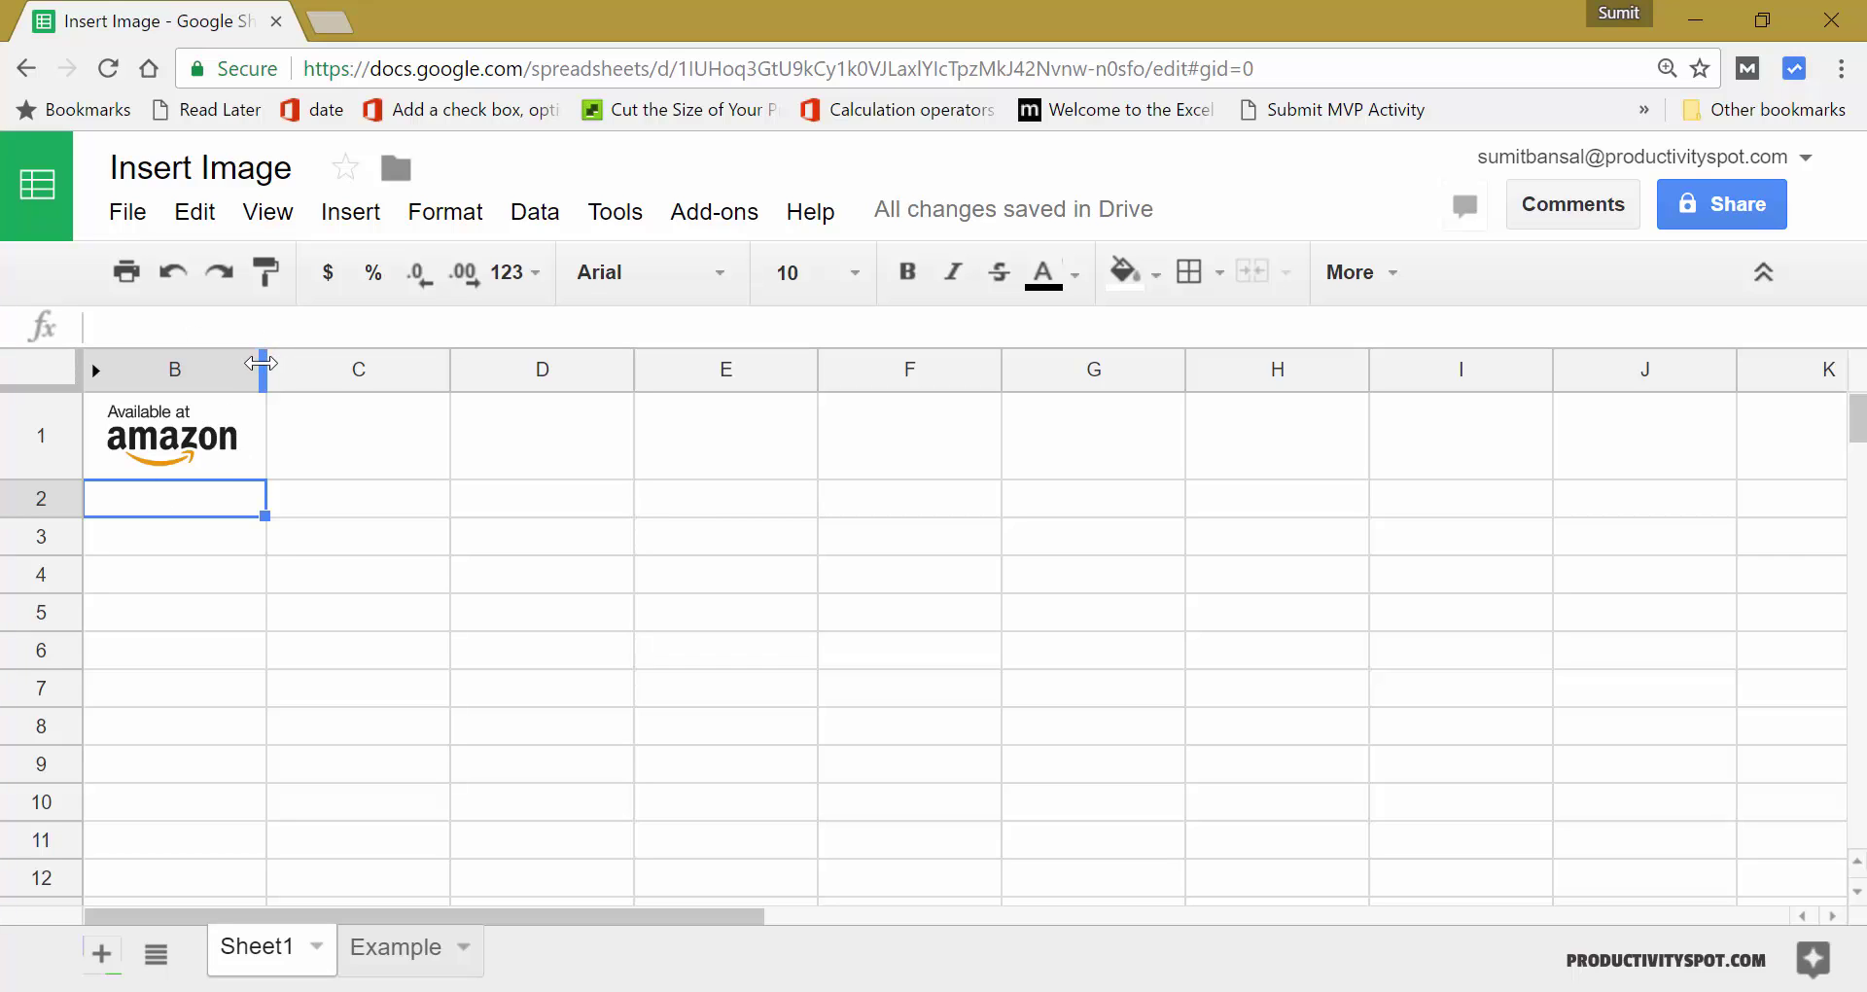
- Widen column B and make row 1 taller so the logo displays larger
left_click_drag(261, 362, 529, 368)
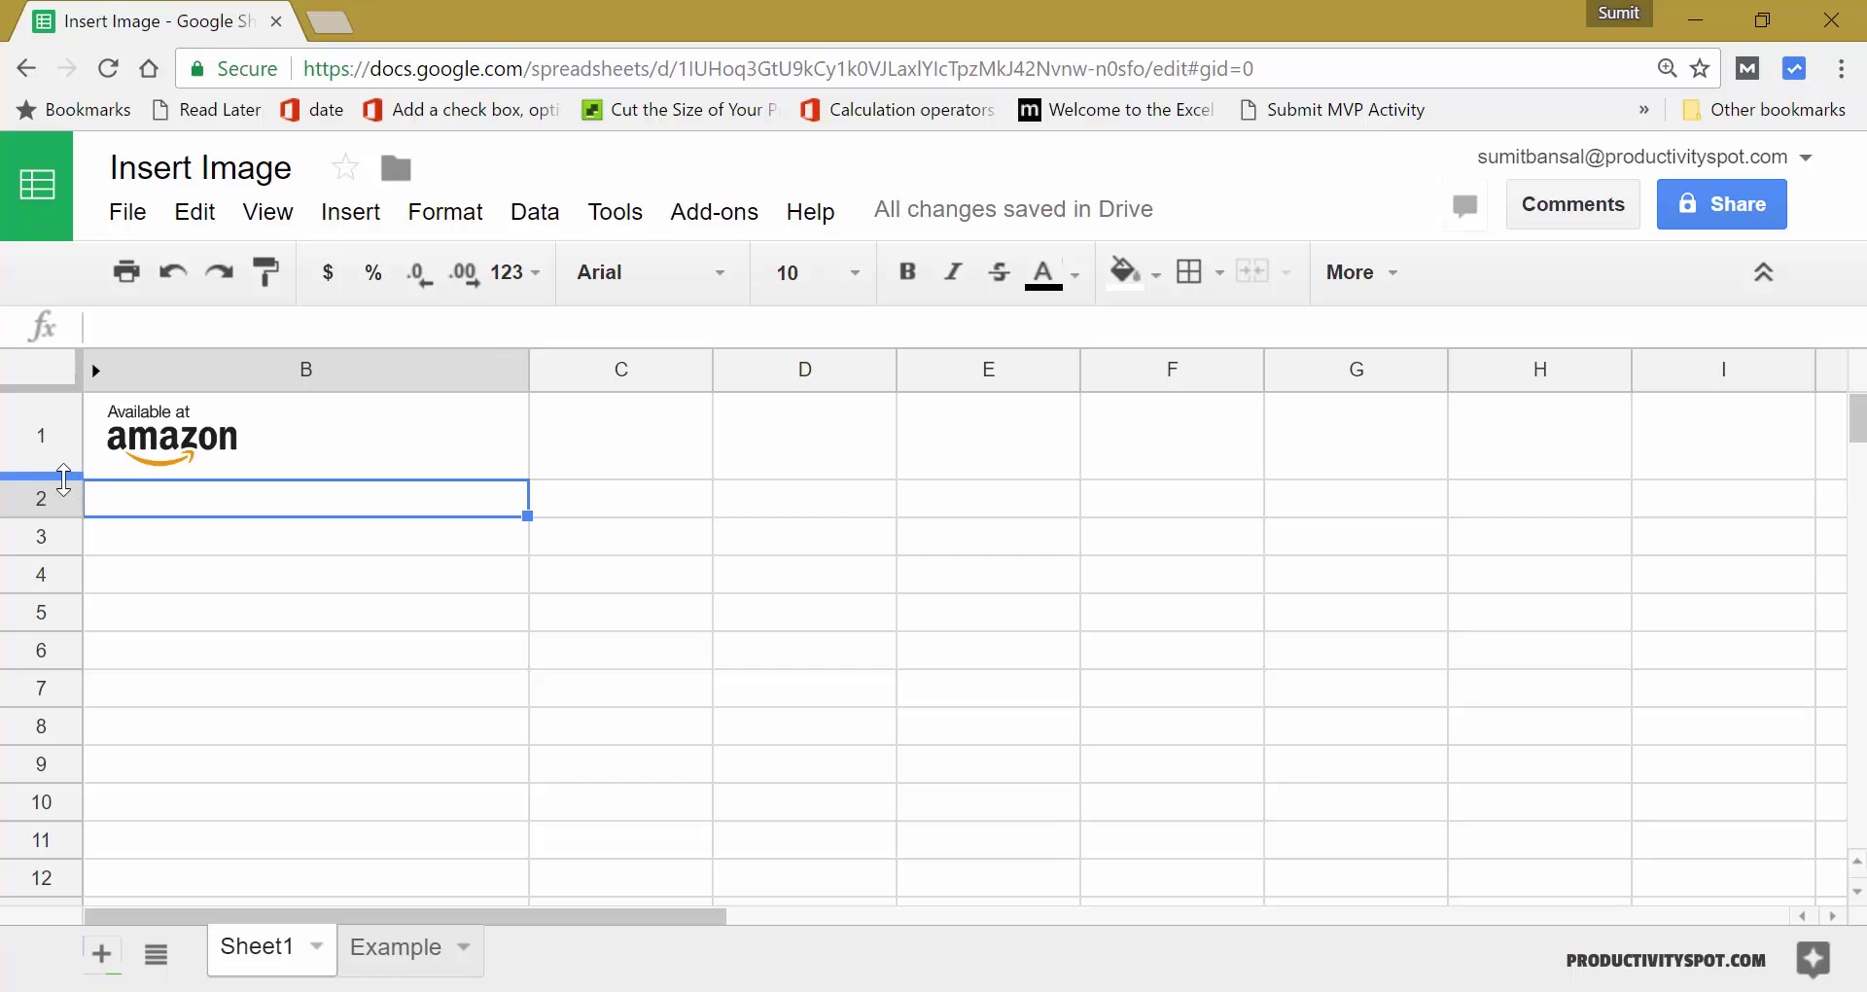
left_click_drag(63, 479, 56, 584)
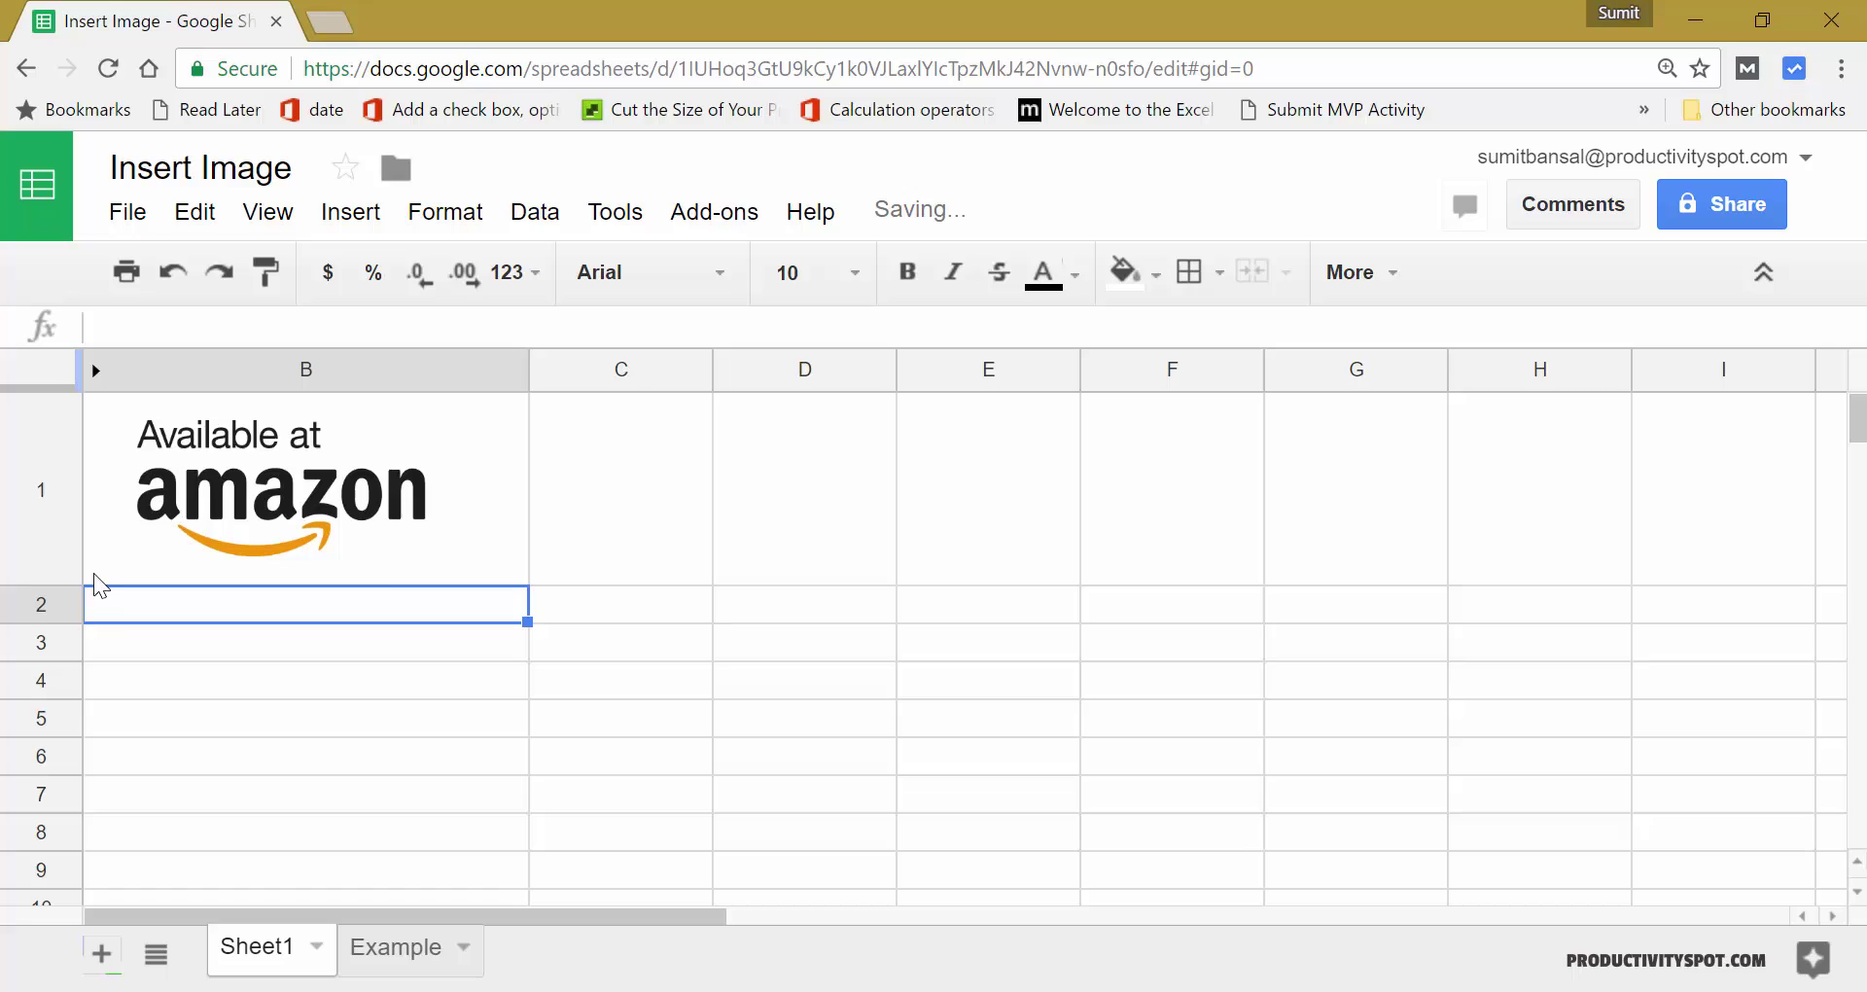
left_click(309, 512)
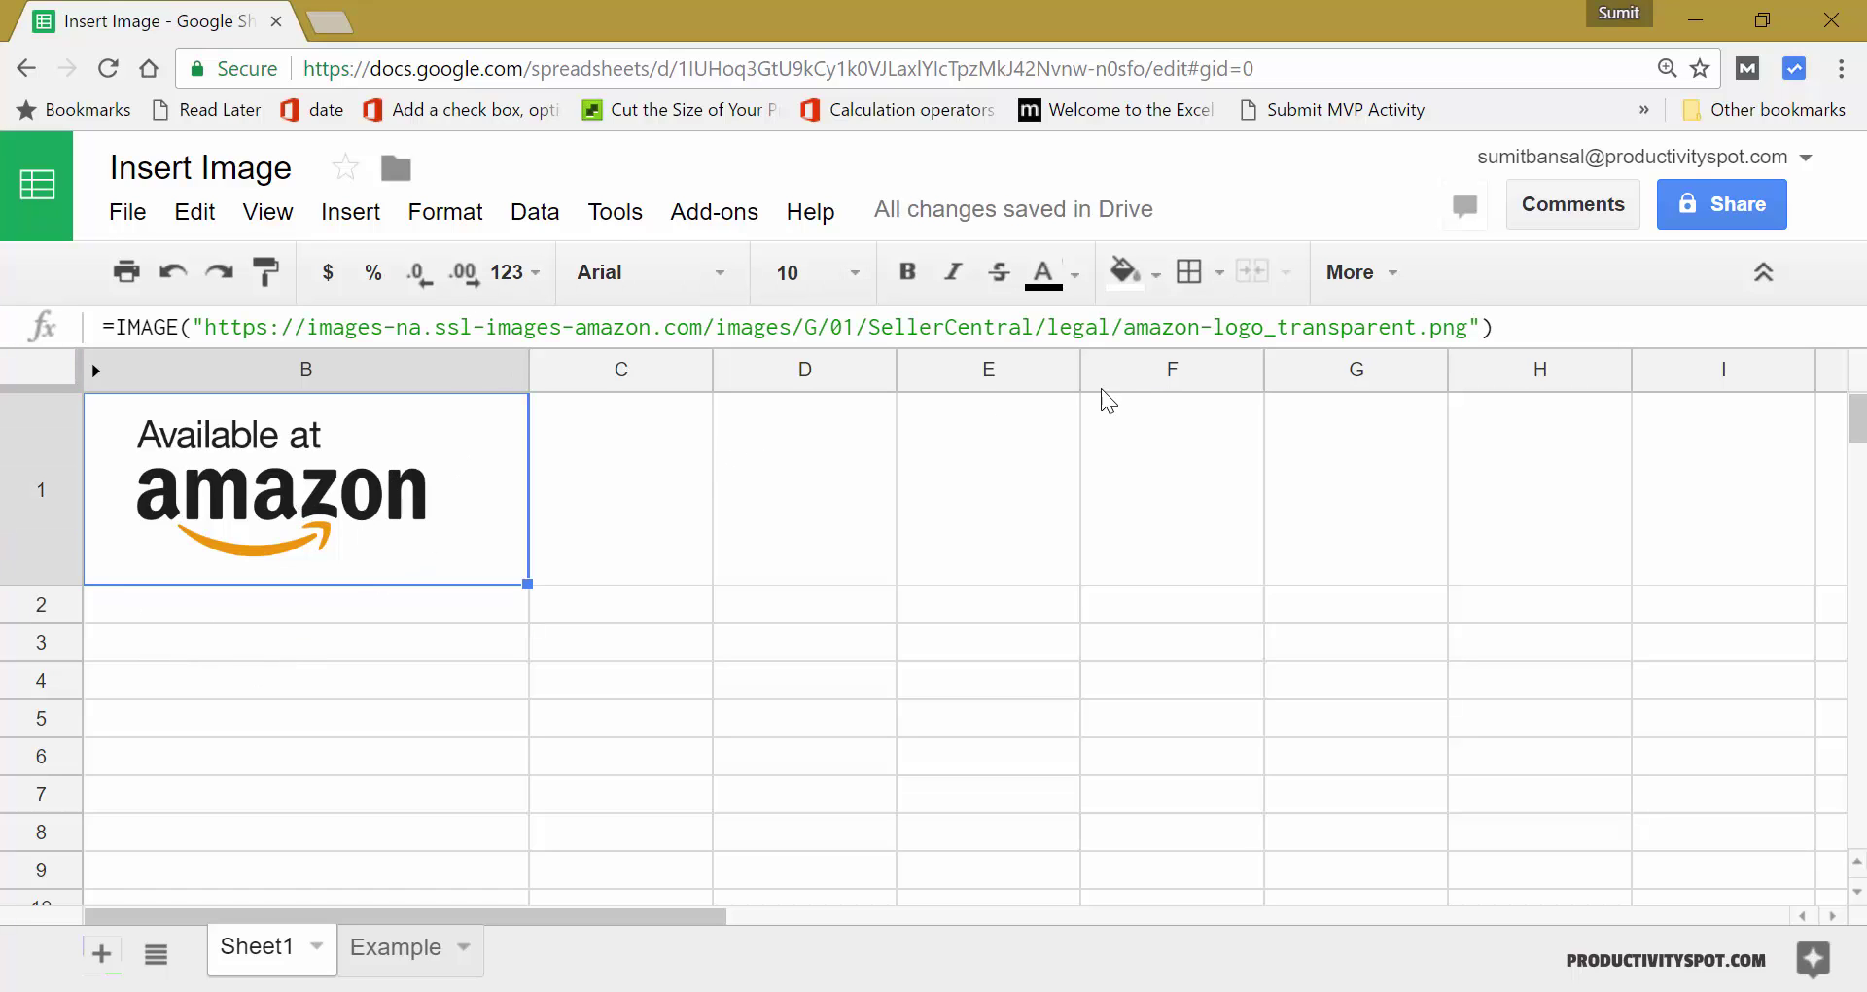
- Add sizing mode 2 to B1's IMAGE formula, then shorten row 1 to squeeze the stretched logo
left_click(1482, 327)
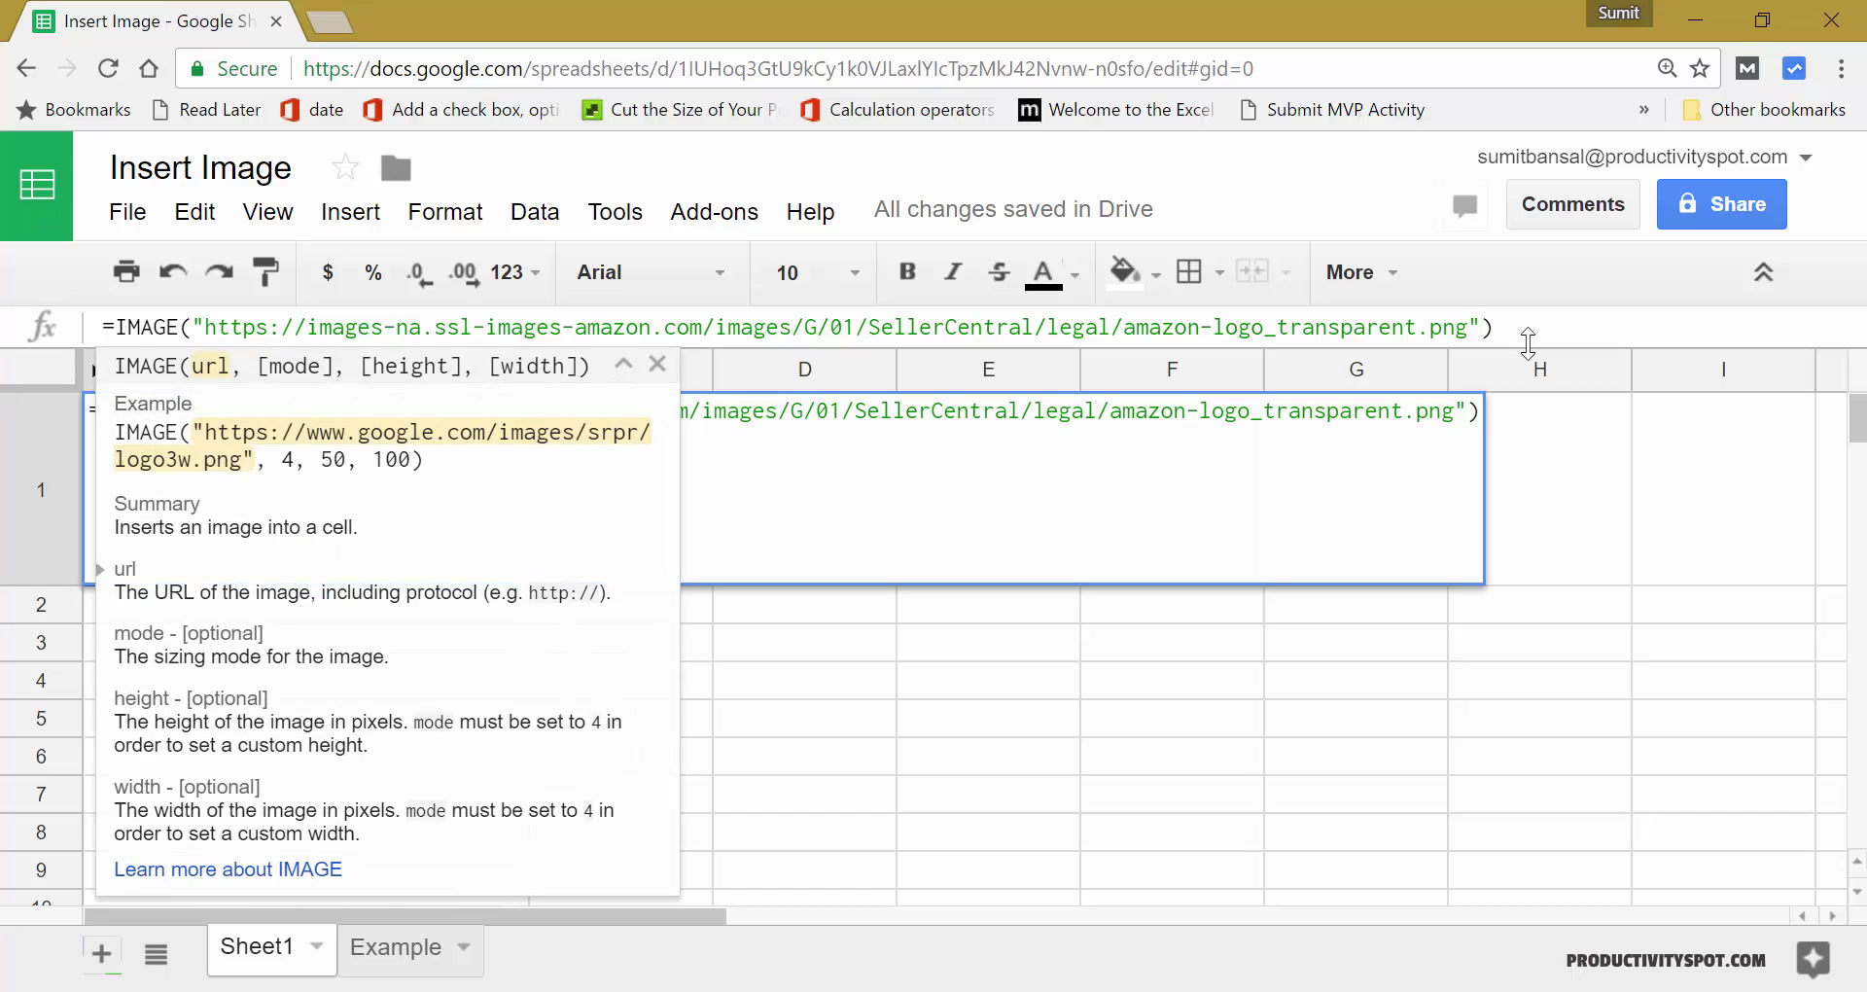
type(",2")
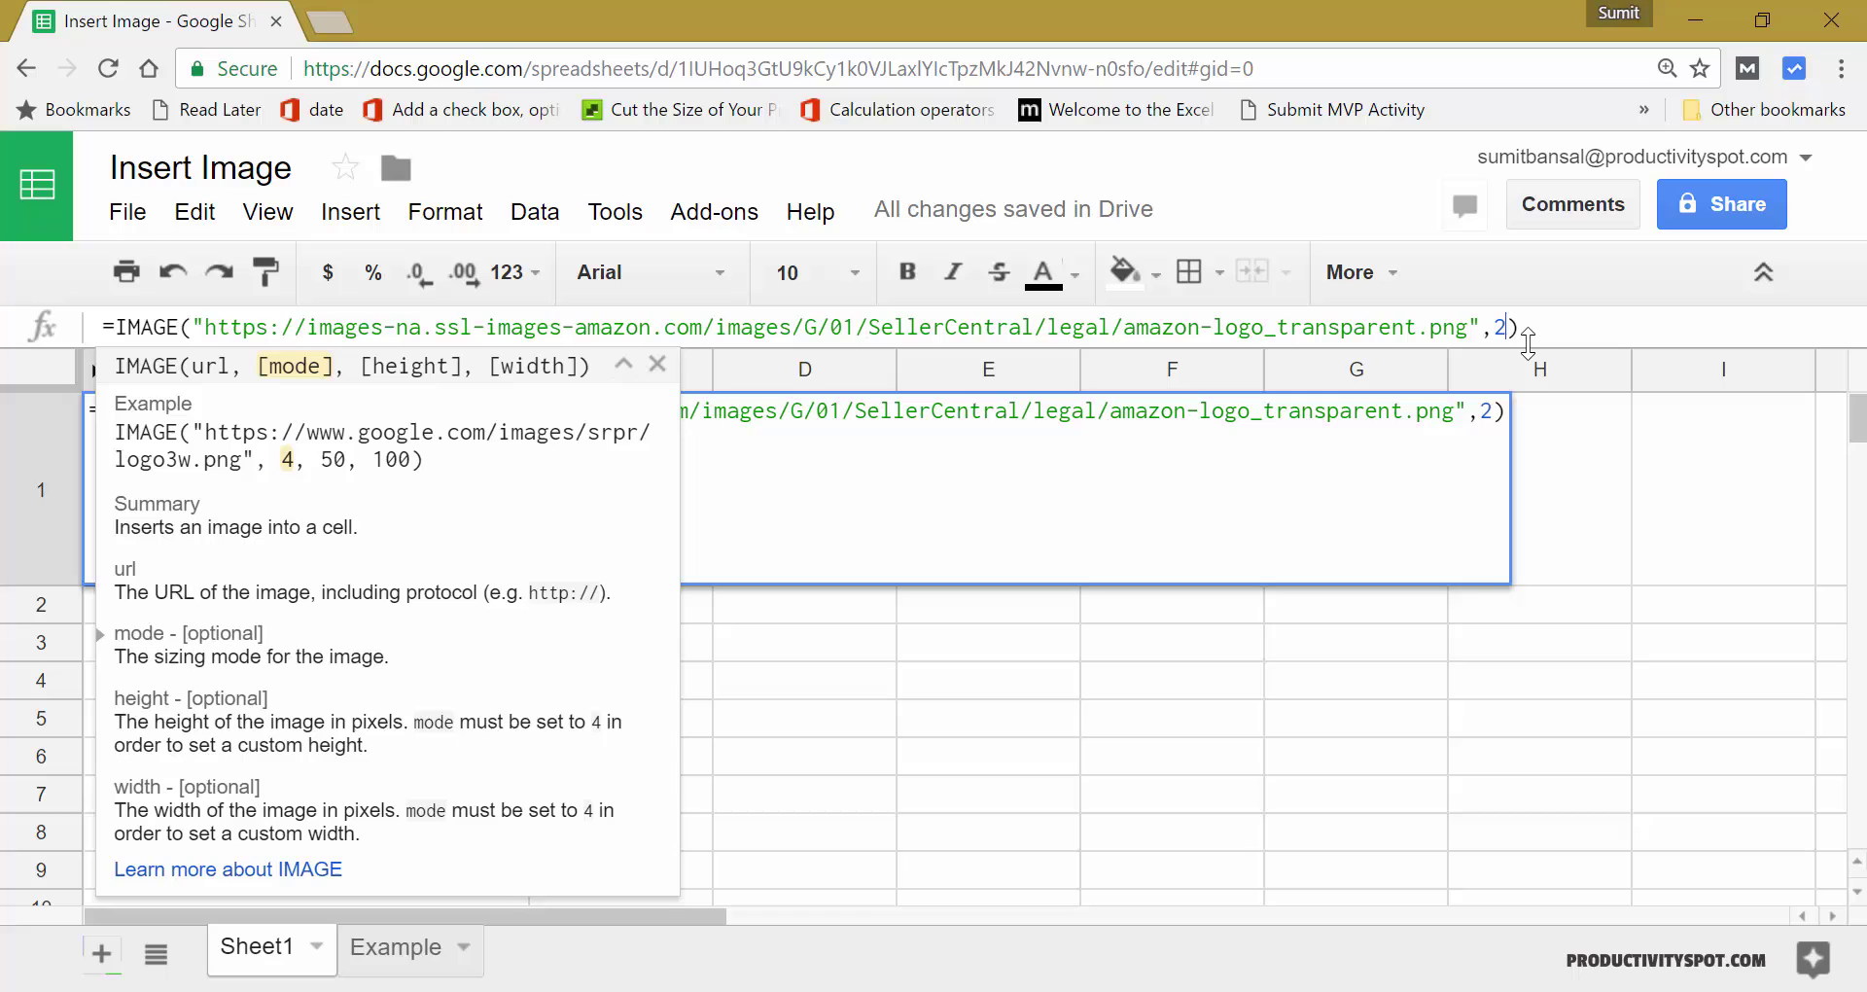
key("Return")
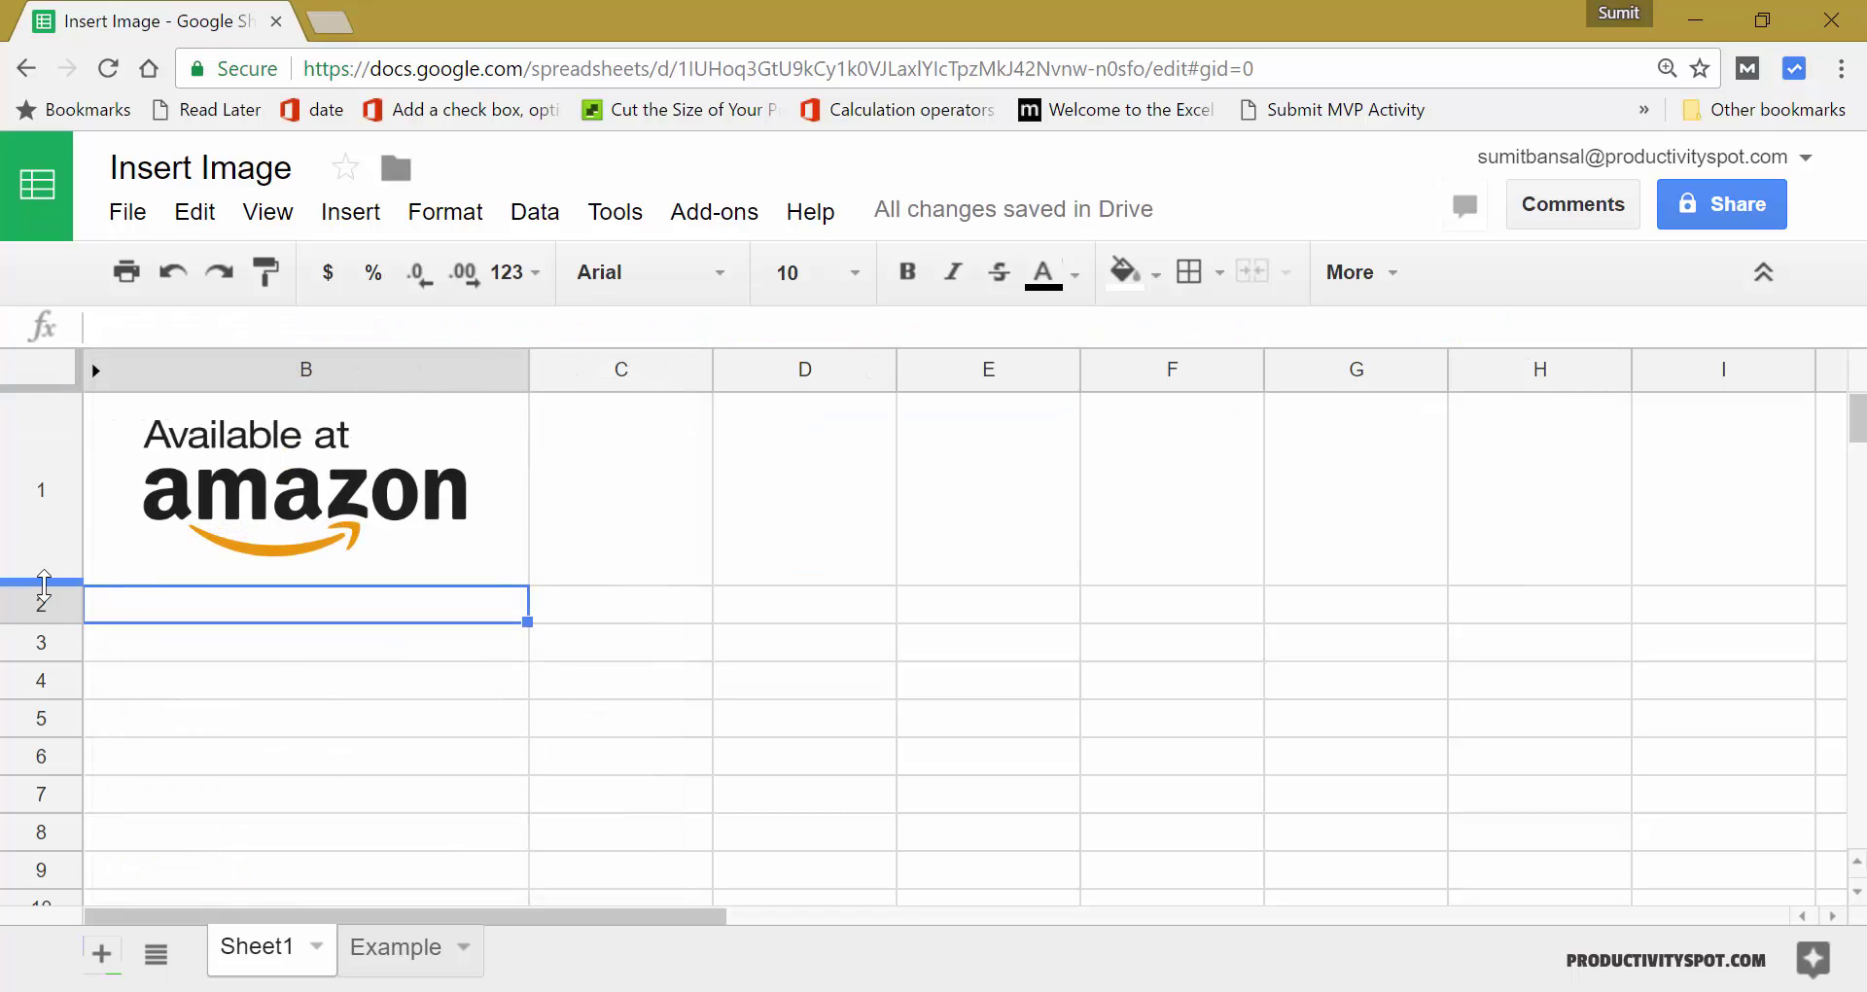
left_click_drag(44, 584, 45, 476)
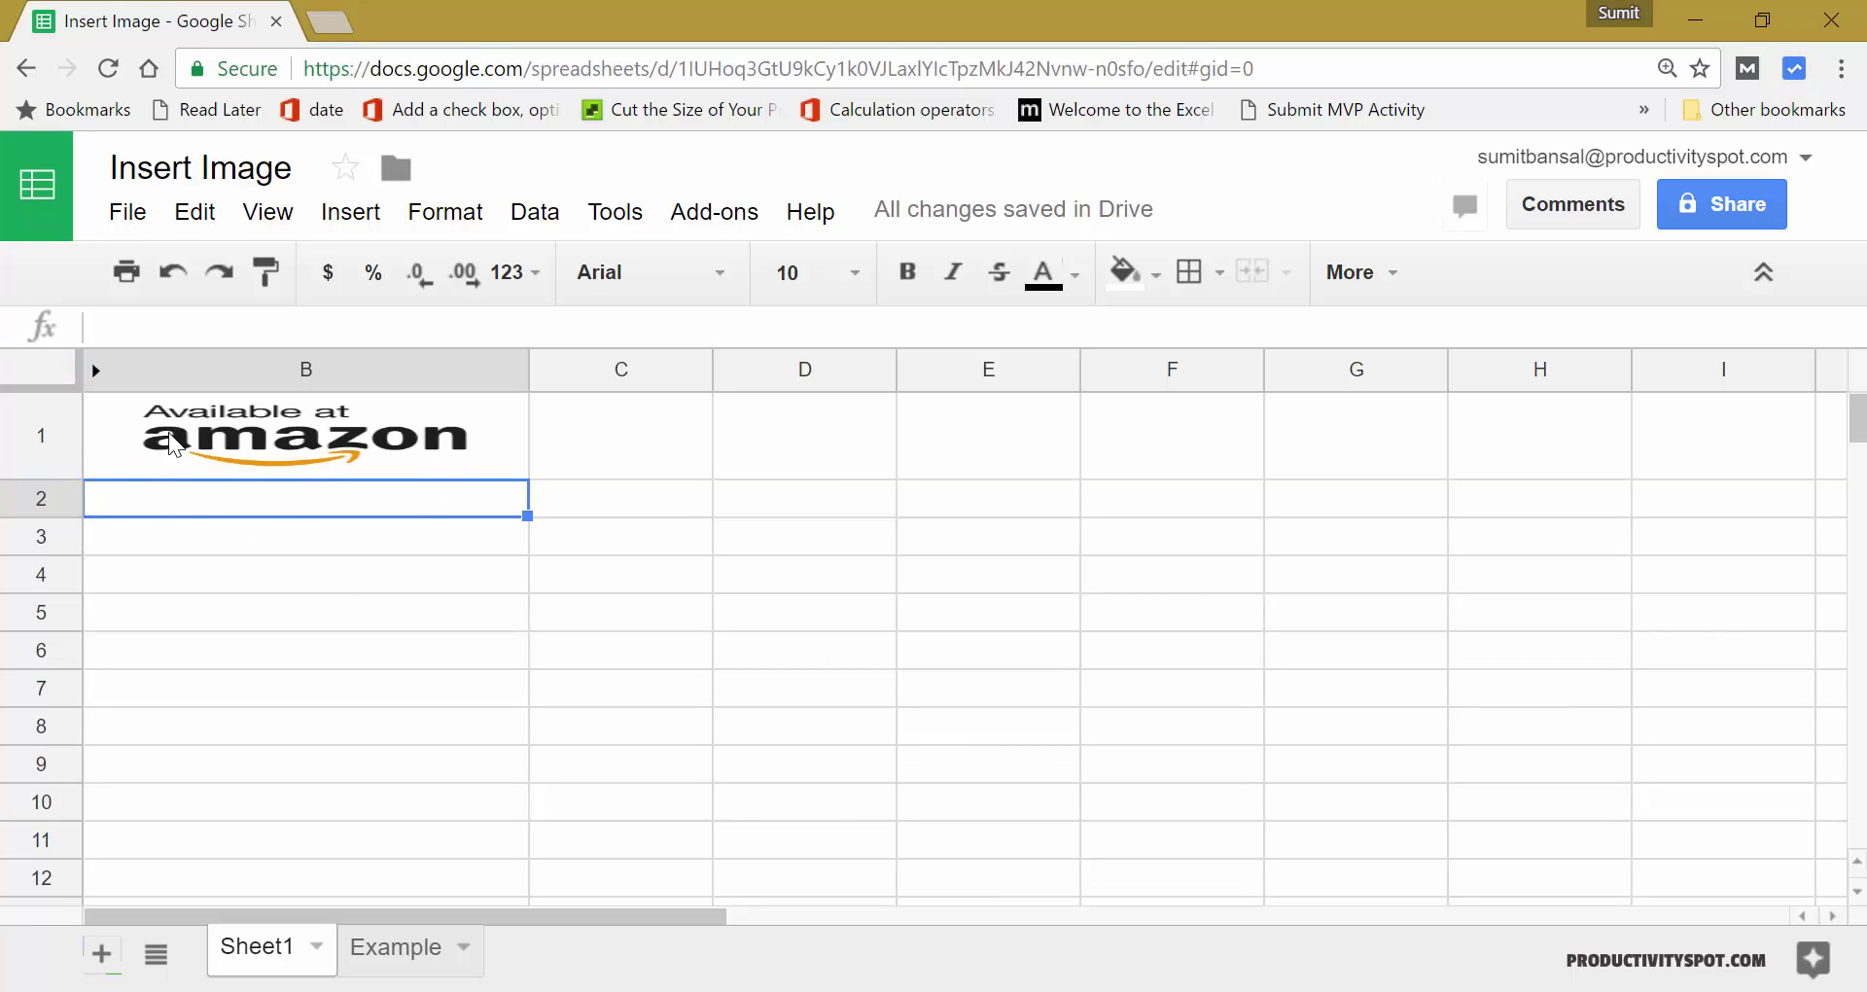
left_click(245, 451)
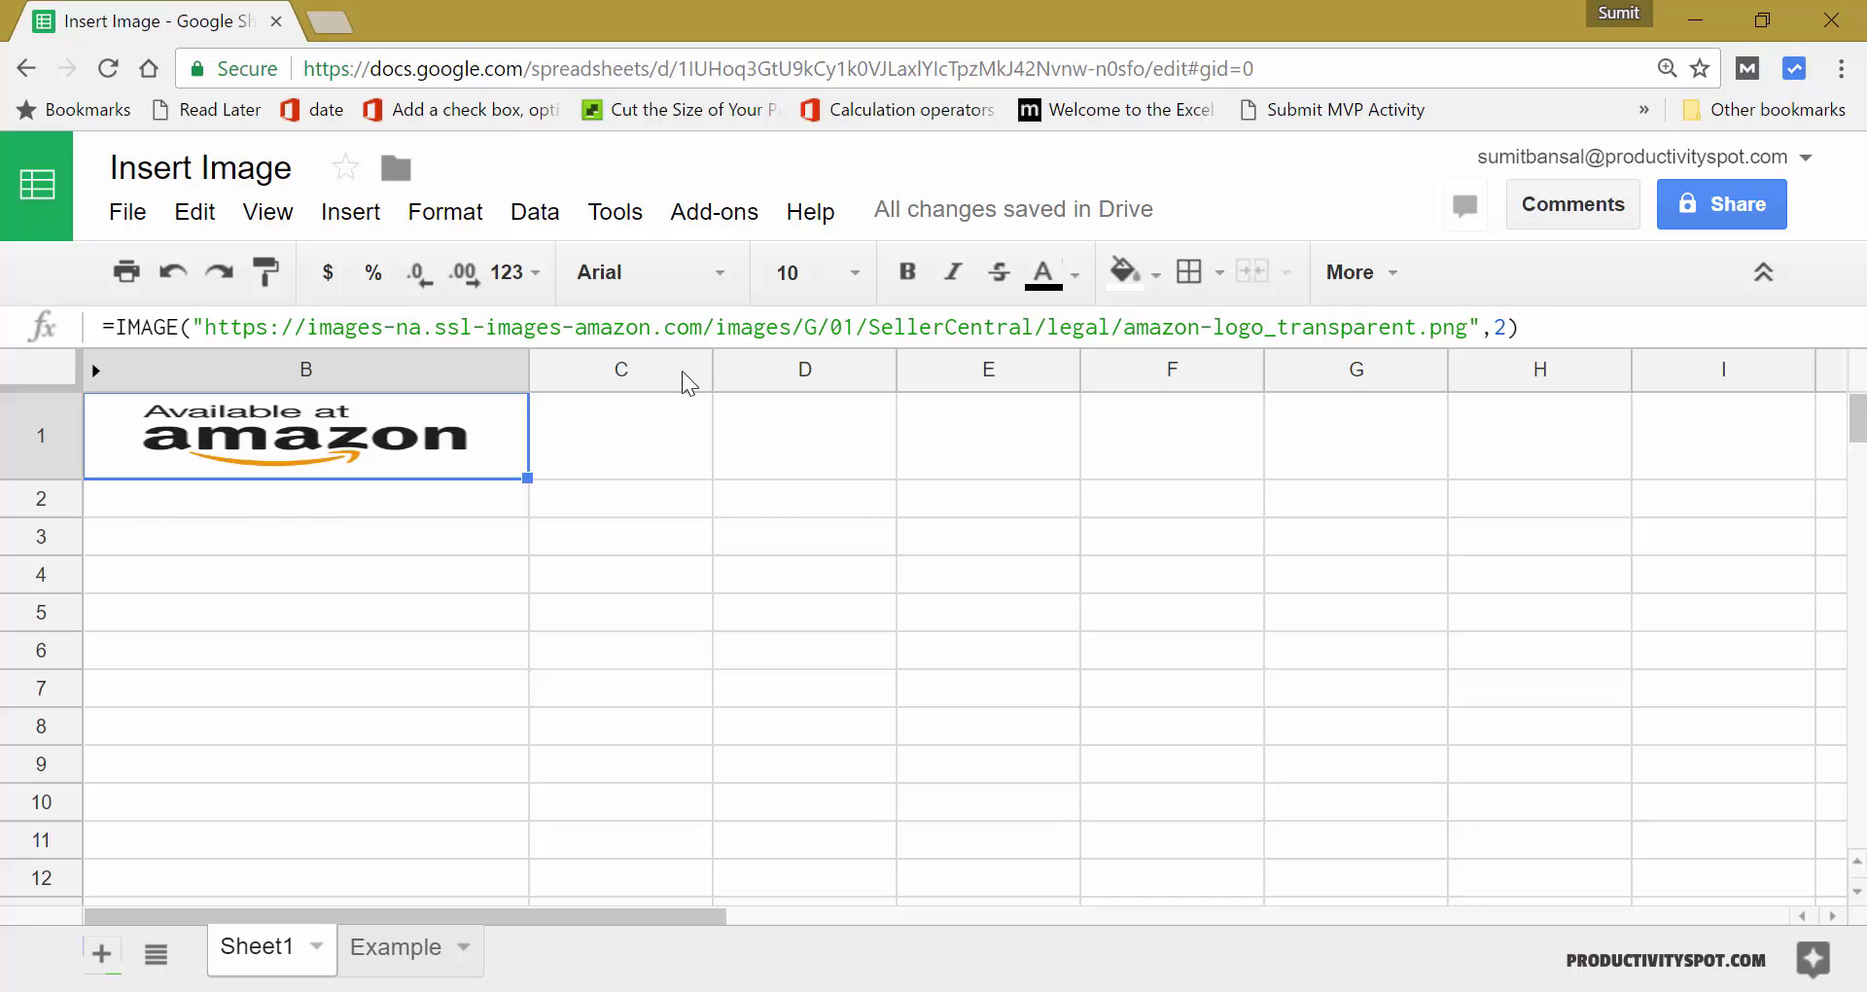
left_click(1507, 328)
- Change B1's IMAGE mode from 2 to 3, then resize row 1 and column B to inspect the original-size logo
key("BackSpace")
type("3")
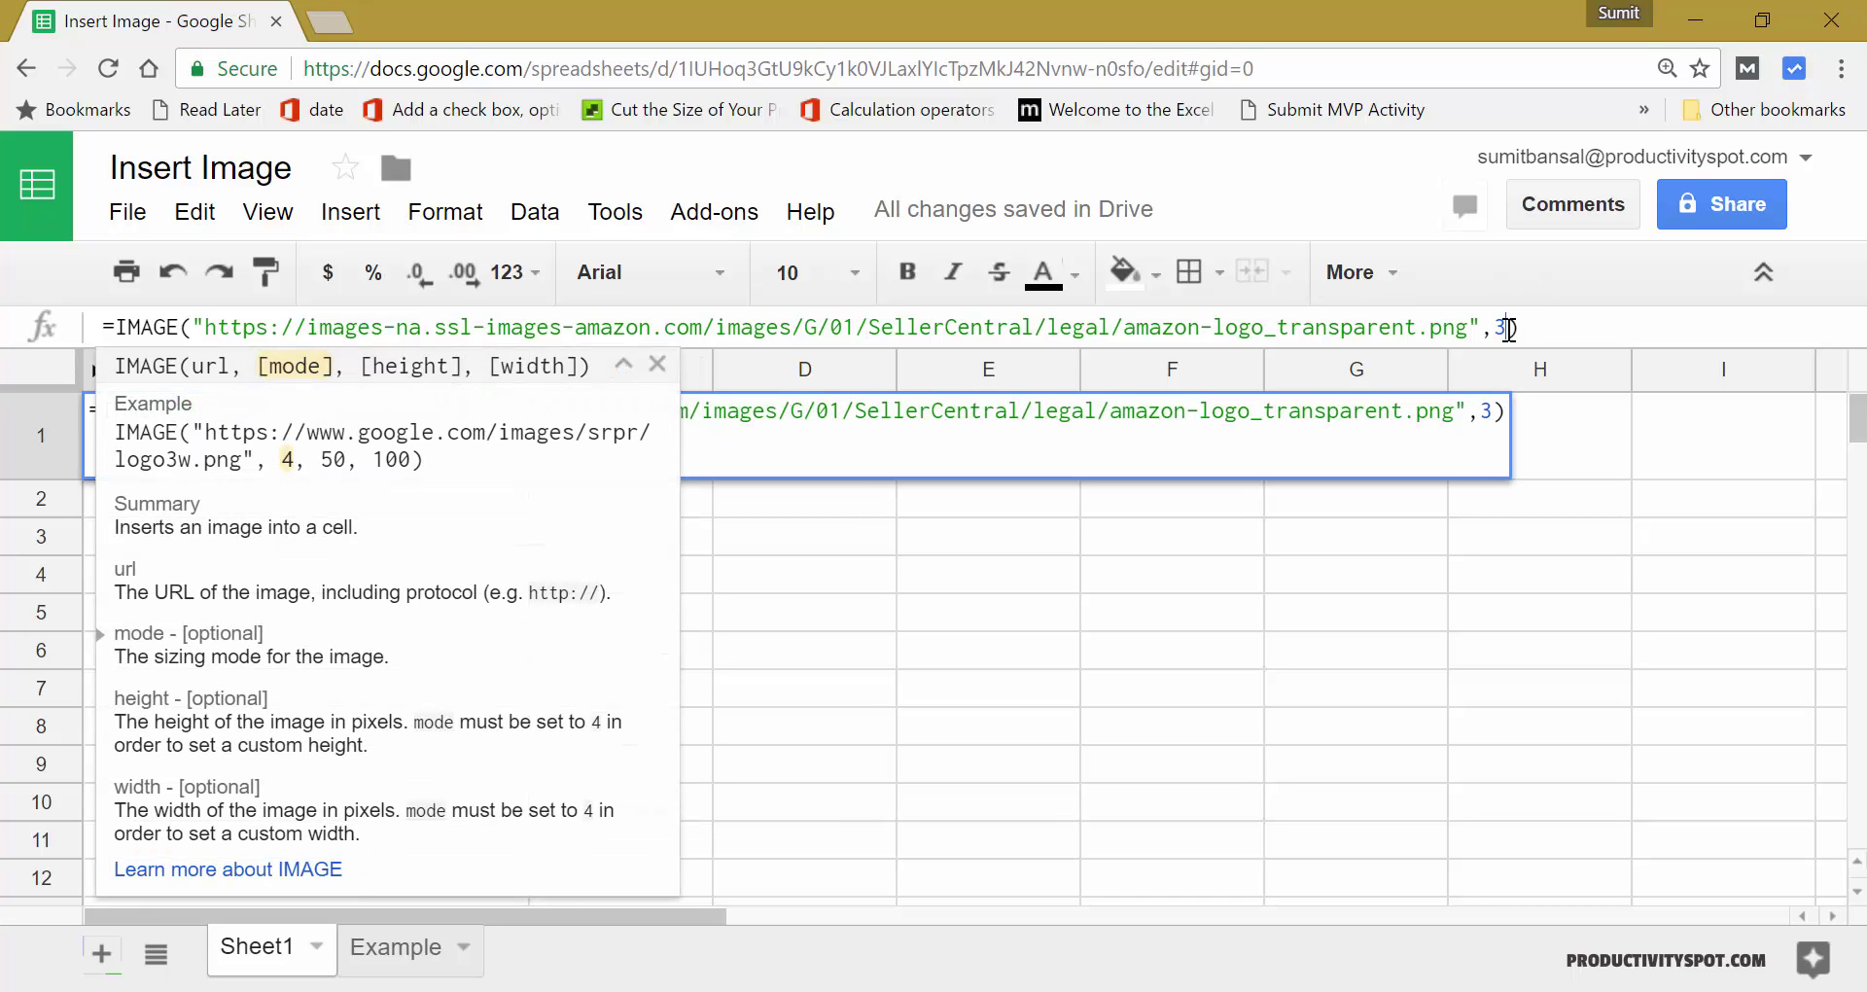
key("Return")
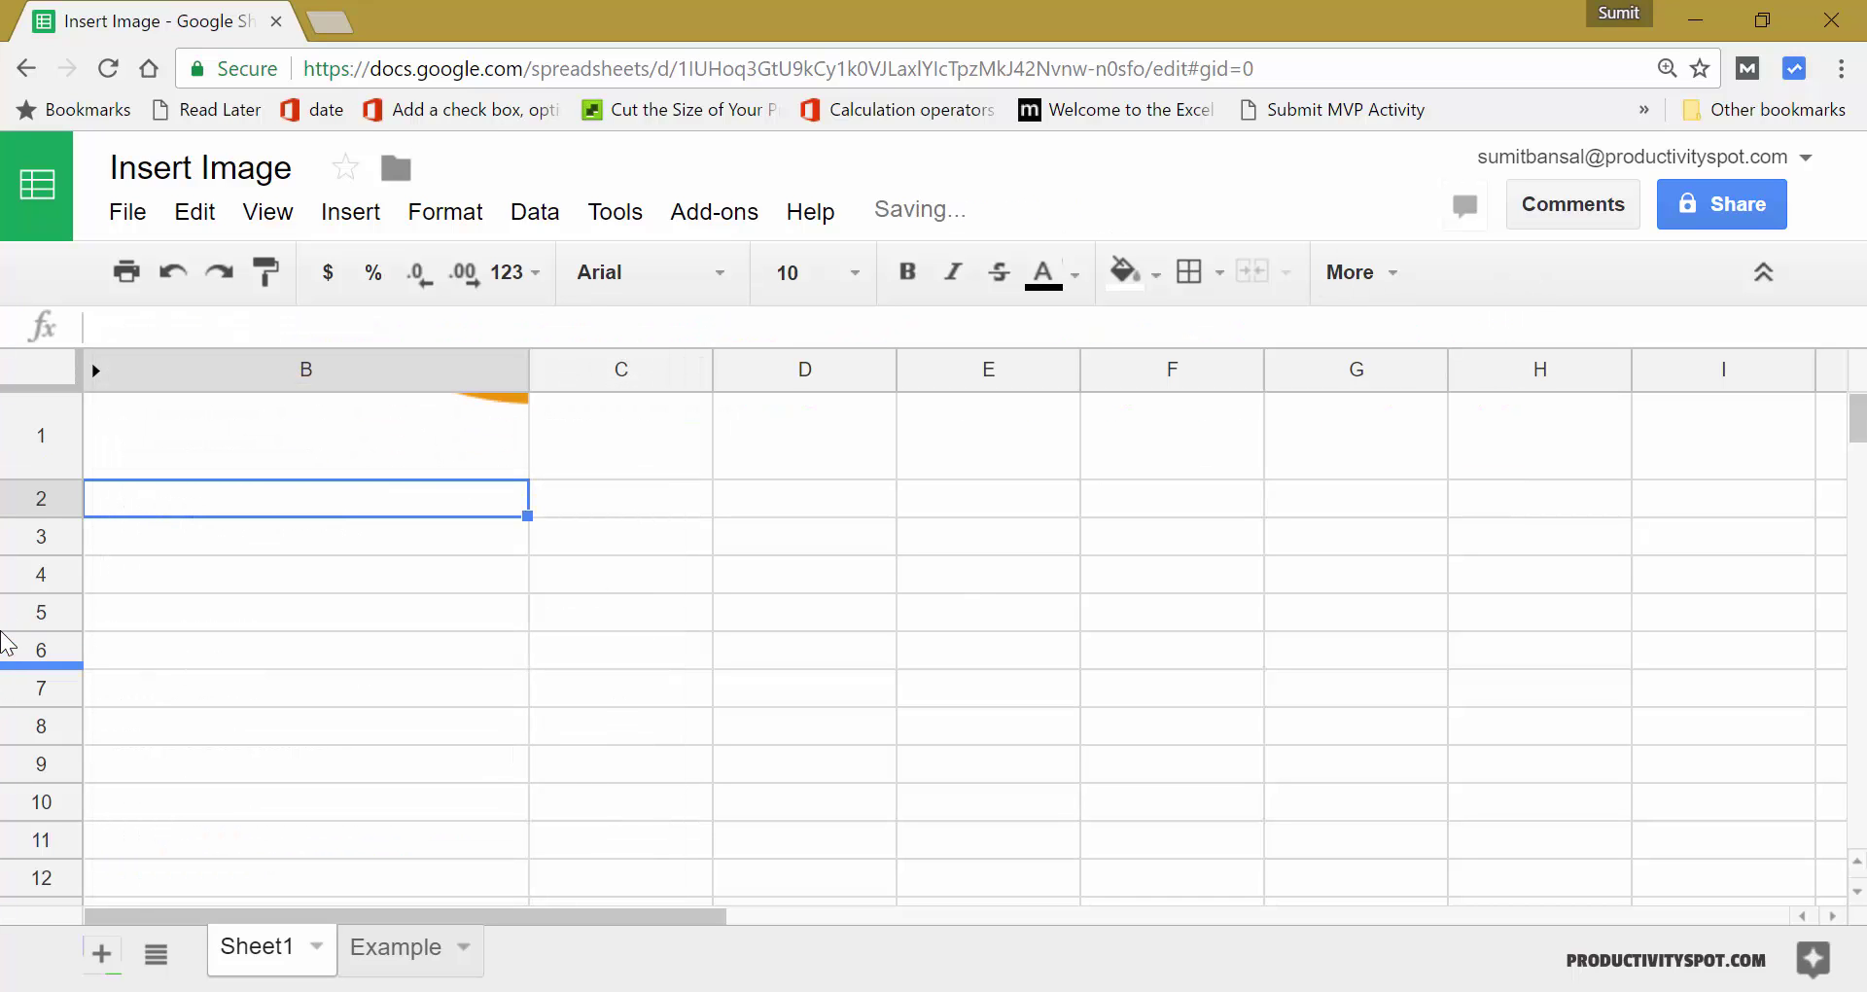
left_click_drag(39, 480, 49, 755)
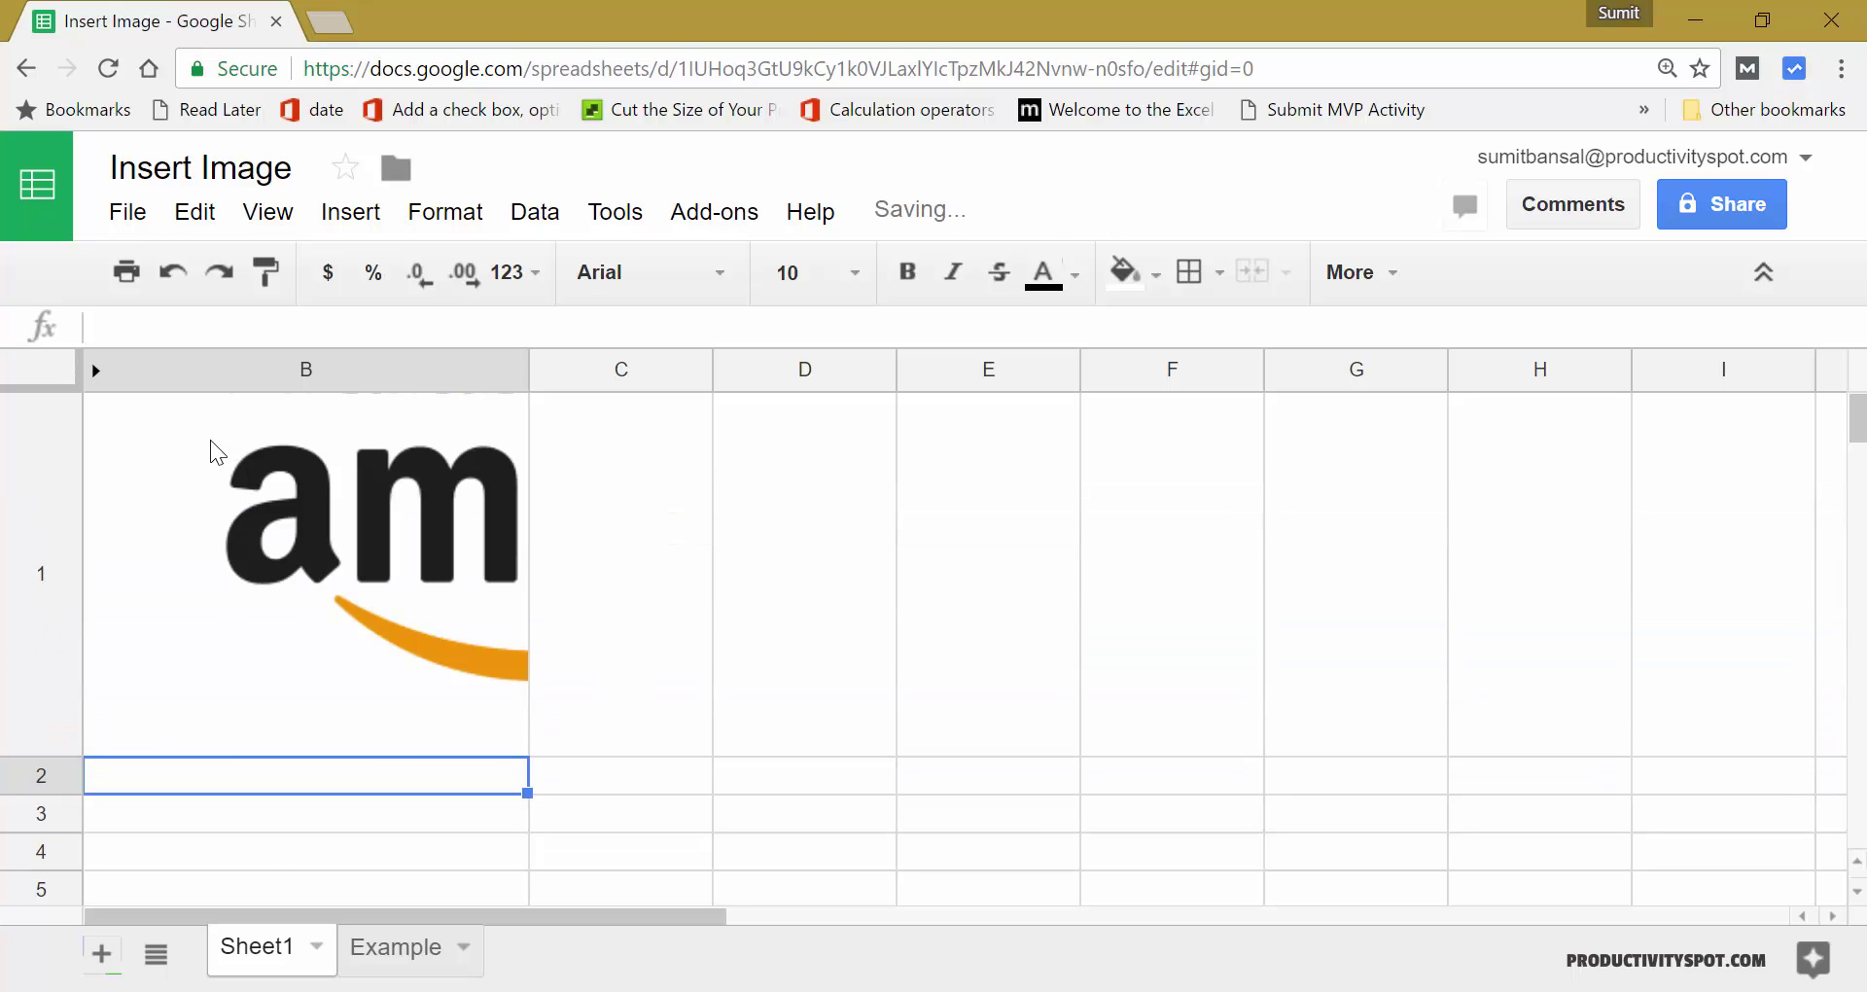
left_click_drag(529, 369, 1342, 374)
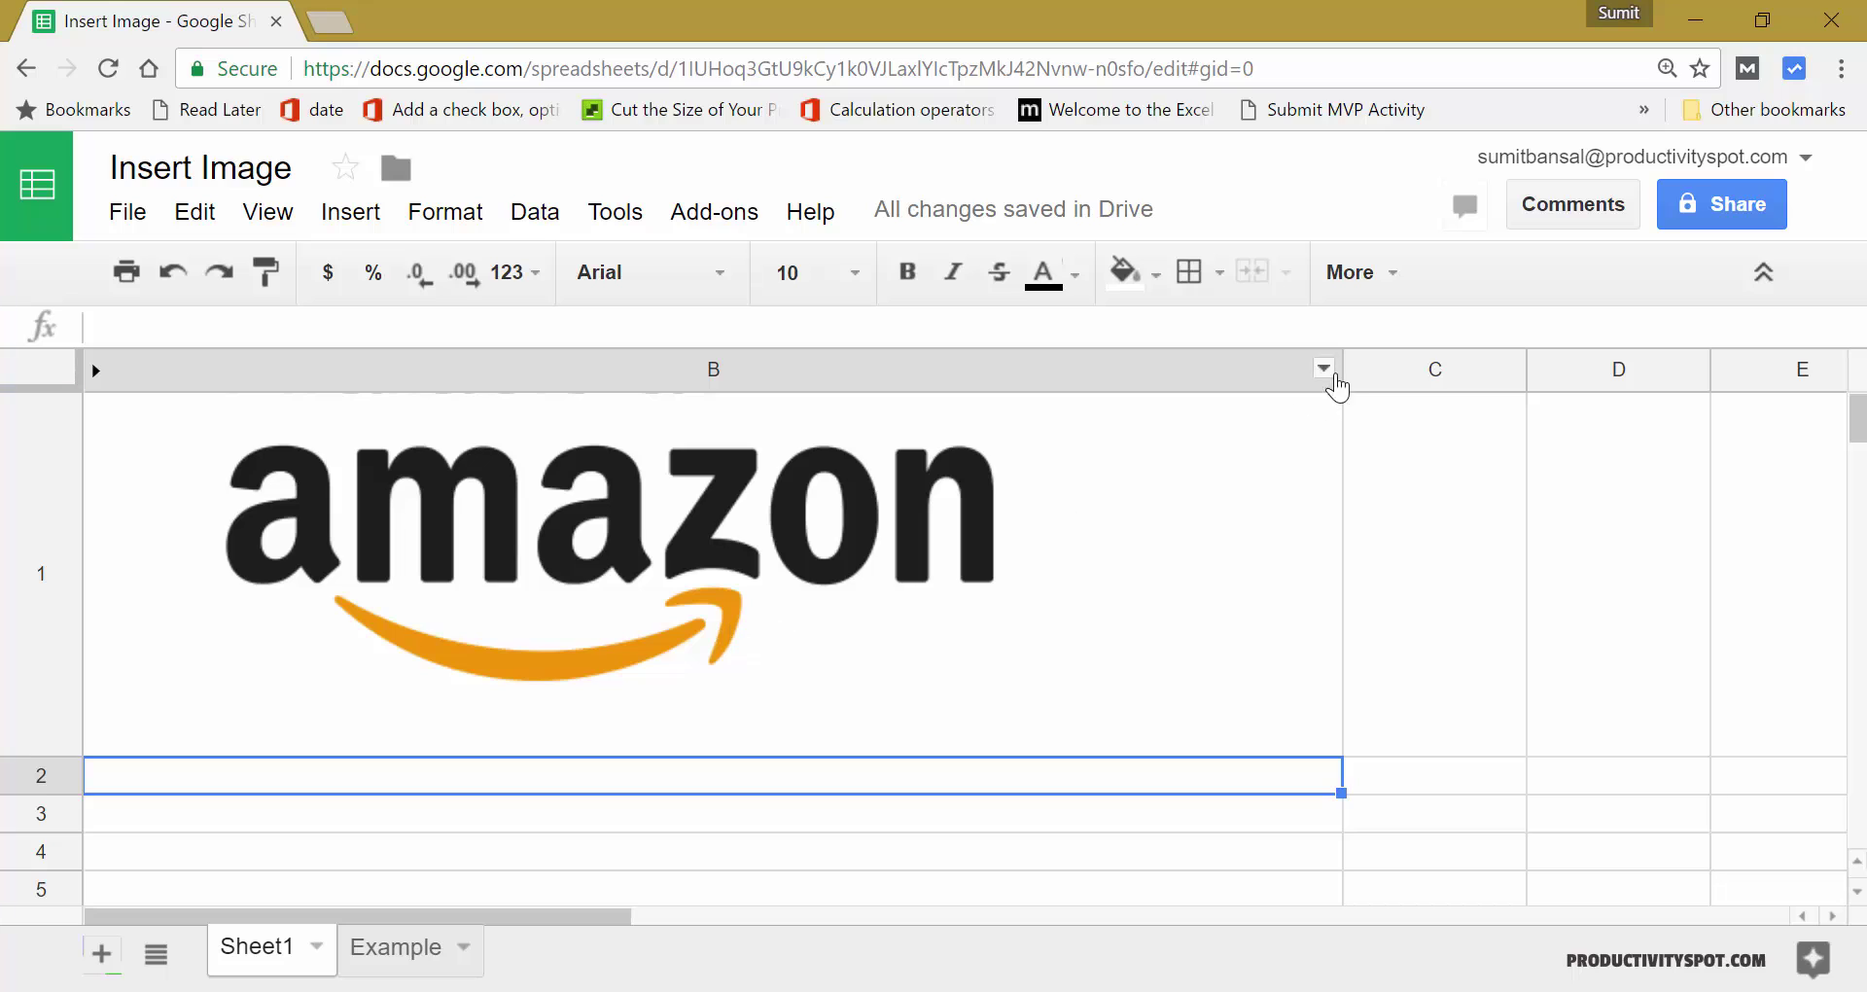
left_click_drag(1342, 372, 592, 348)
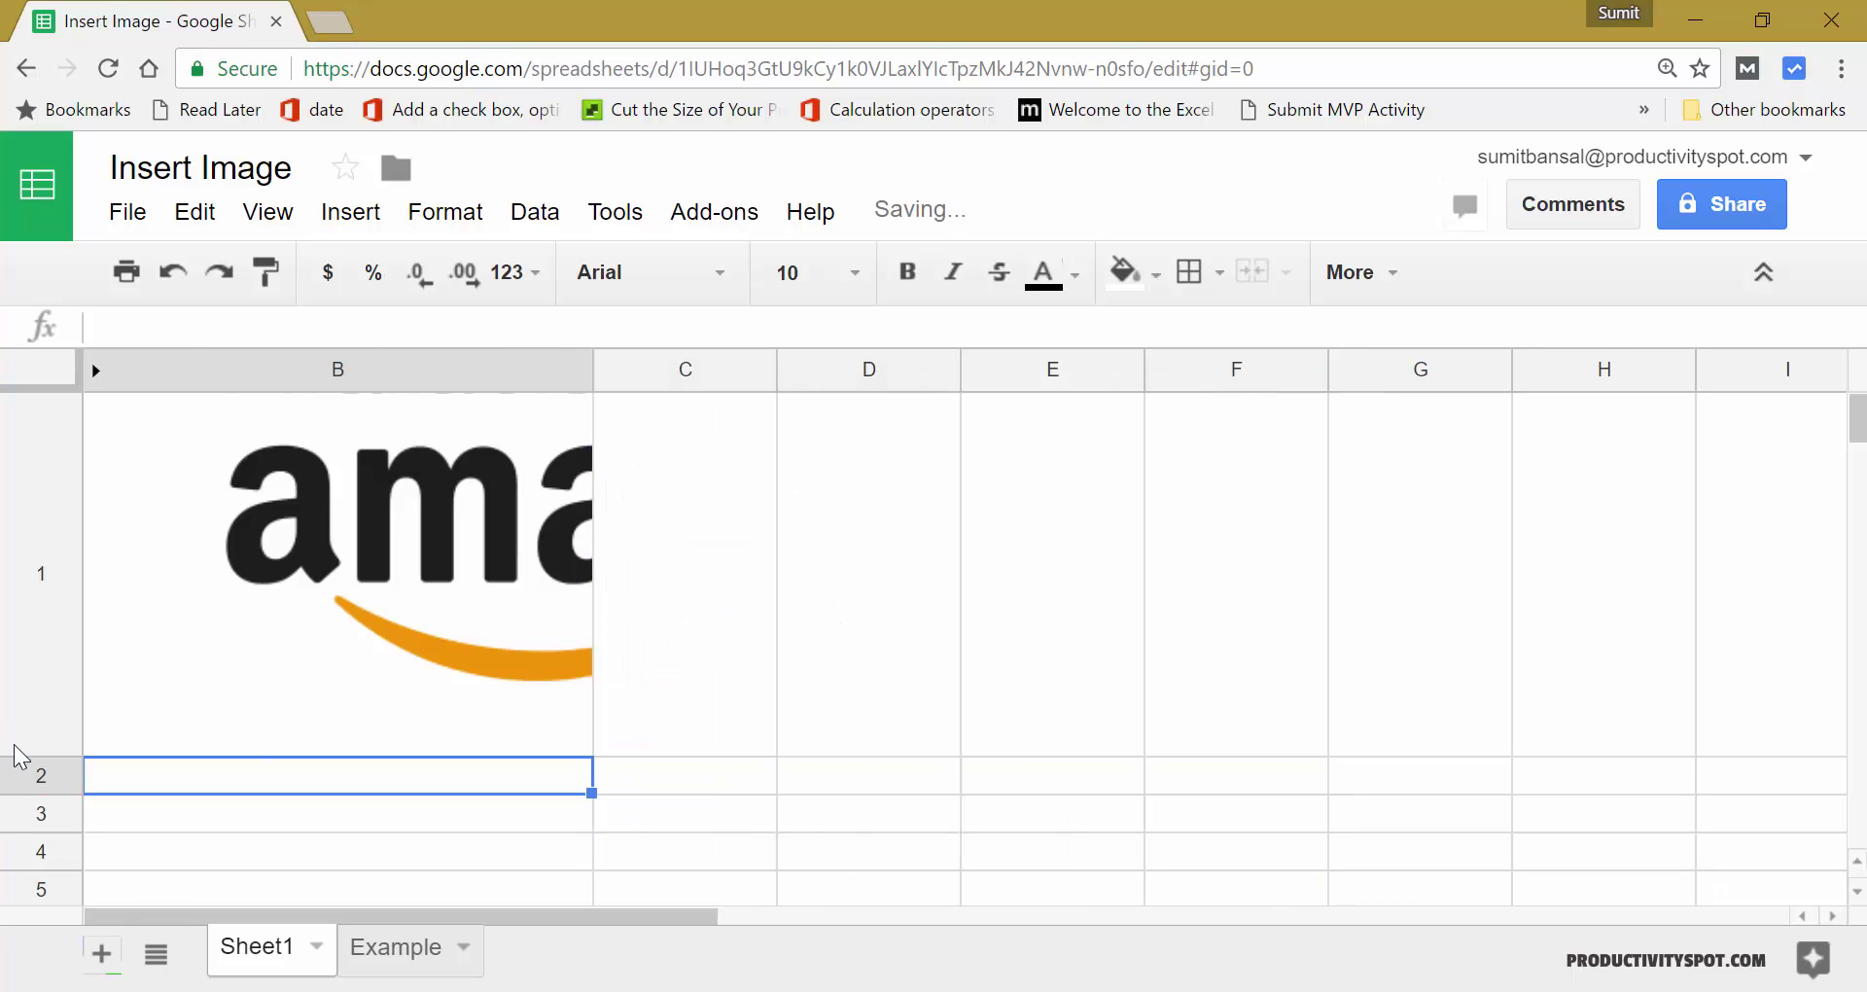
left_click_drag(21, 759, 37, 513)
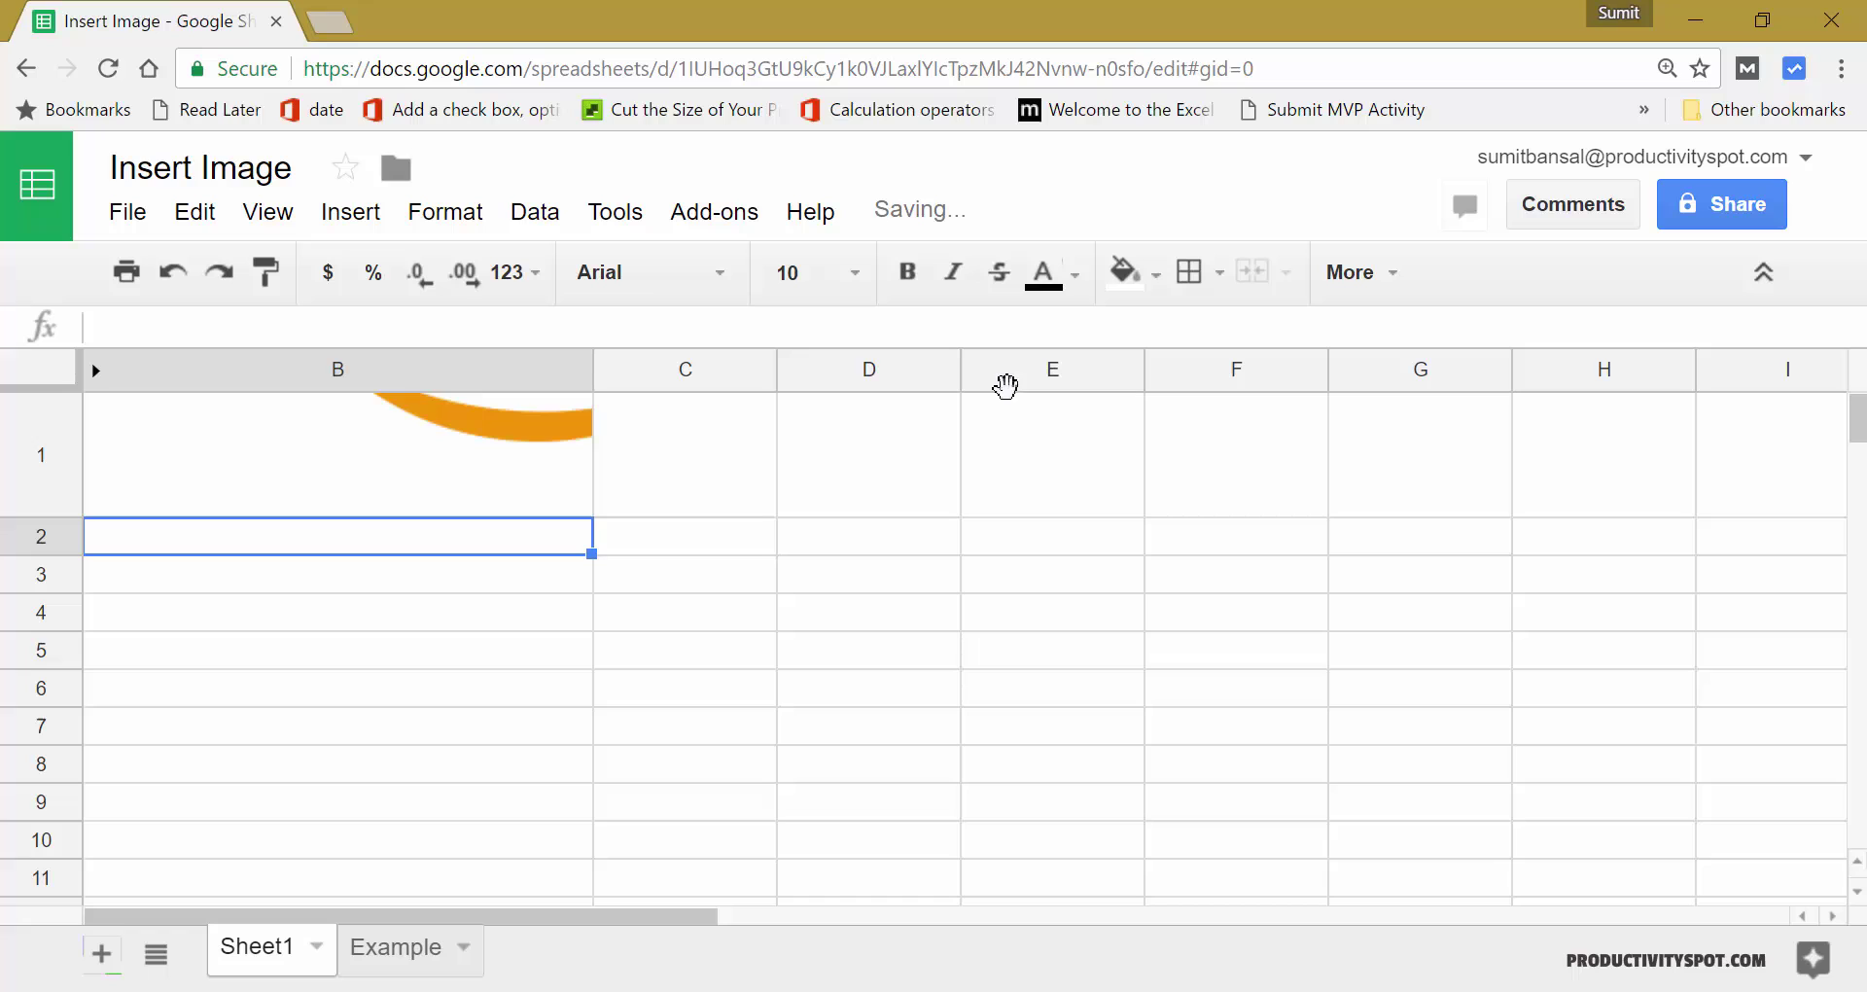
- Replace mode 3 with 4,50,50 in B1's IMAGE formula for a 50 by 50 pixel logo
left_click(428, 496)
left_click(1508, 328)
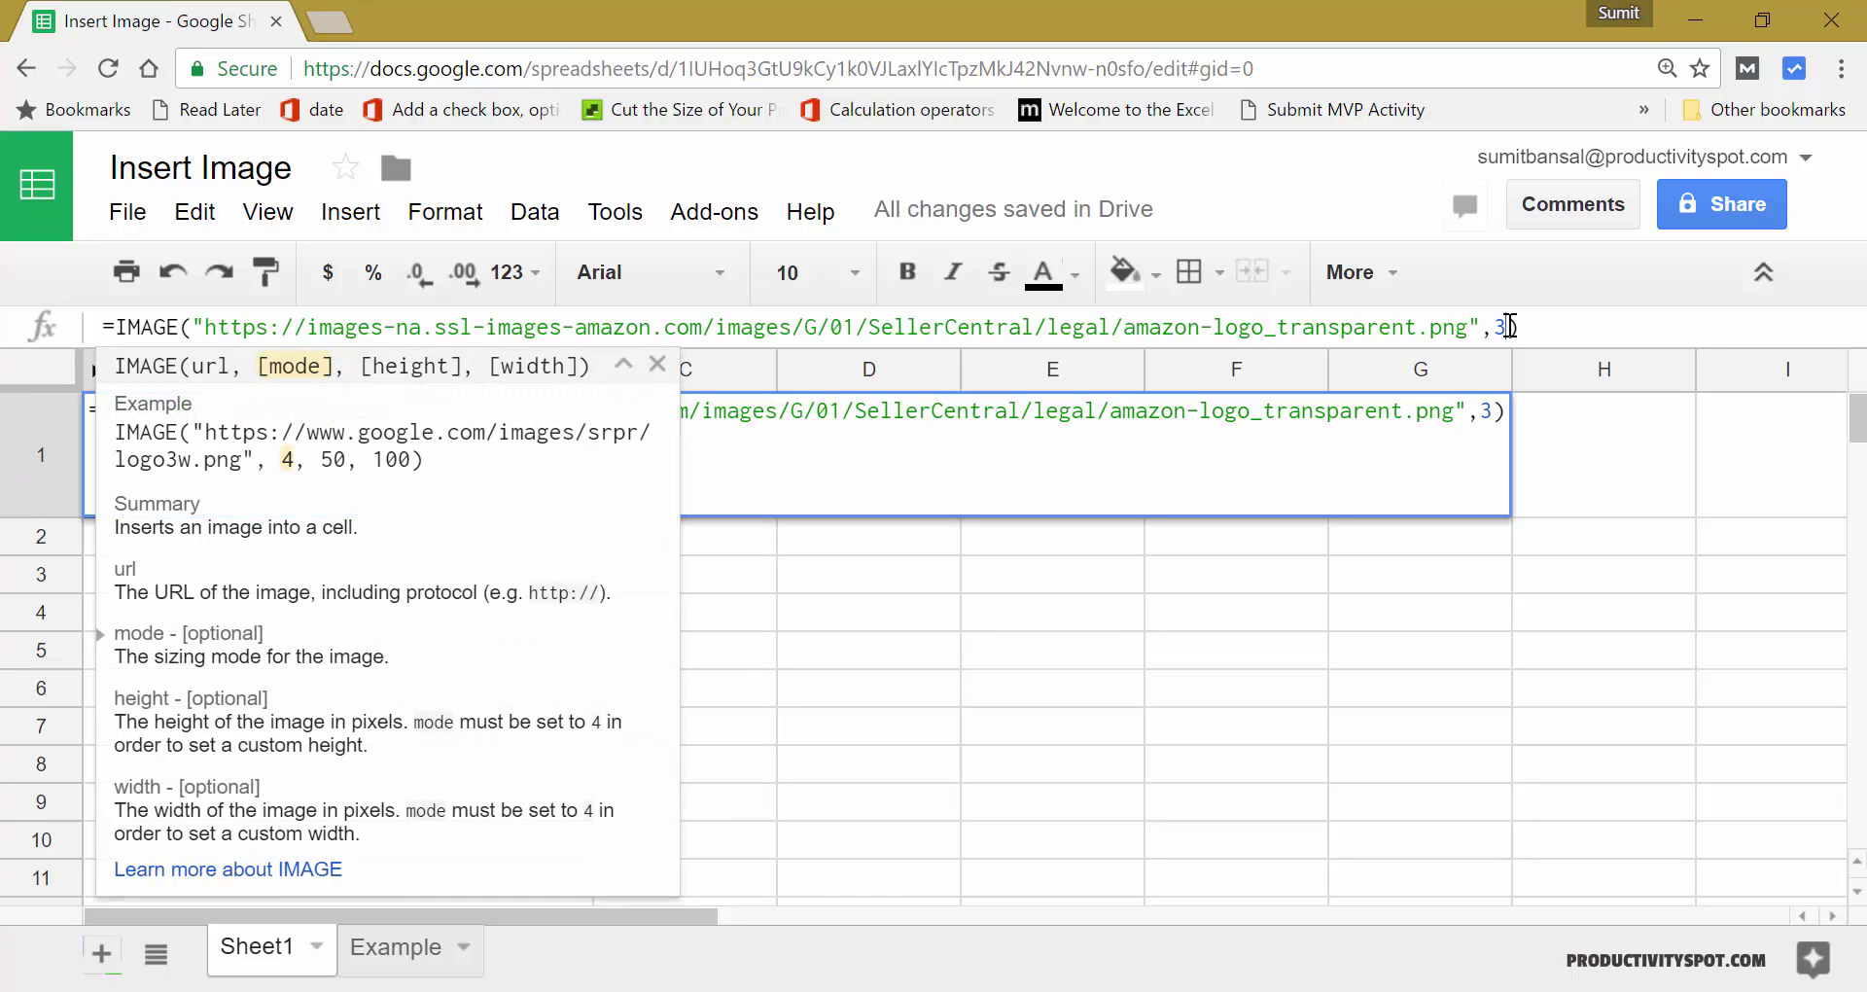
key("BackSpace")
type("4,")
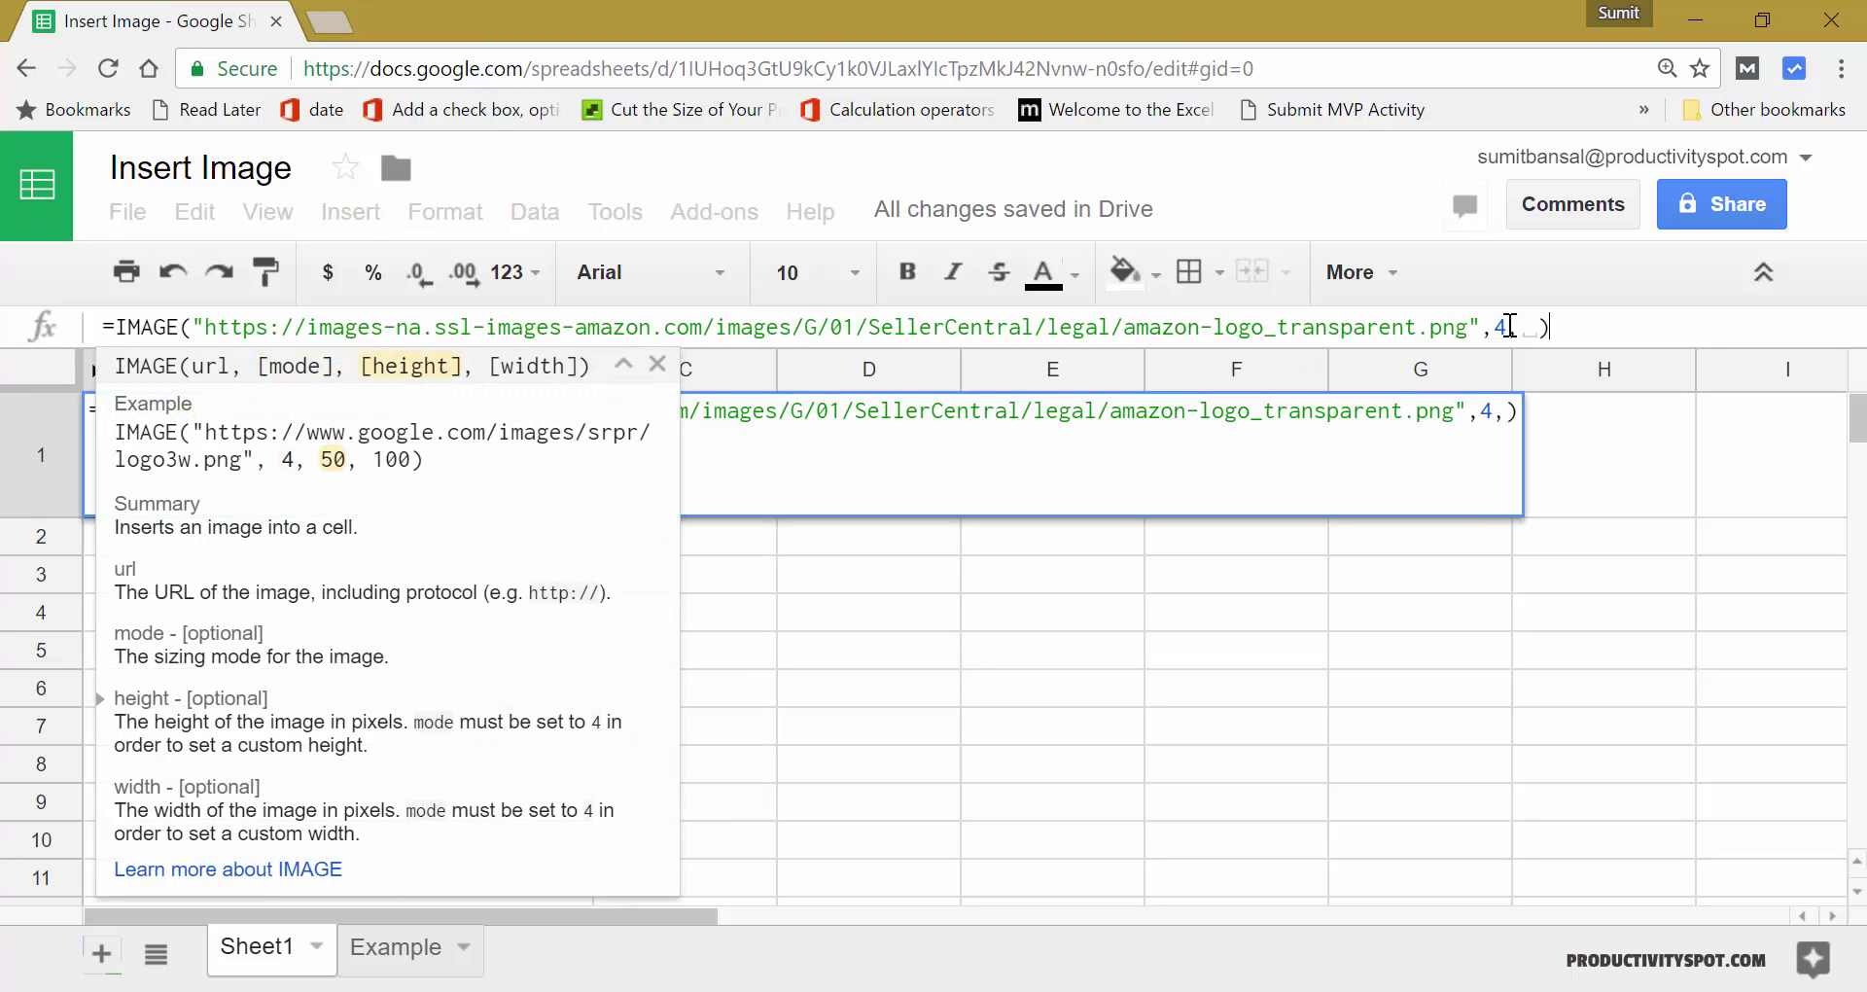
type("5")
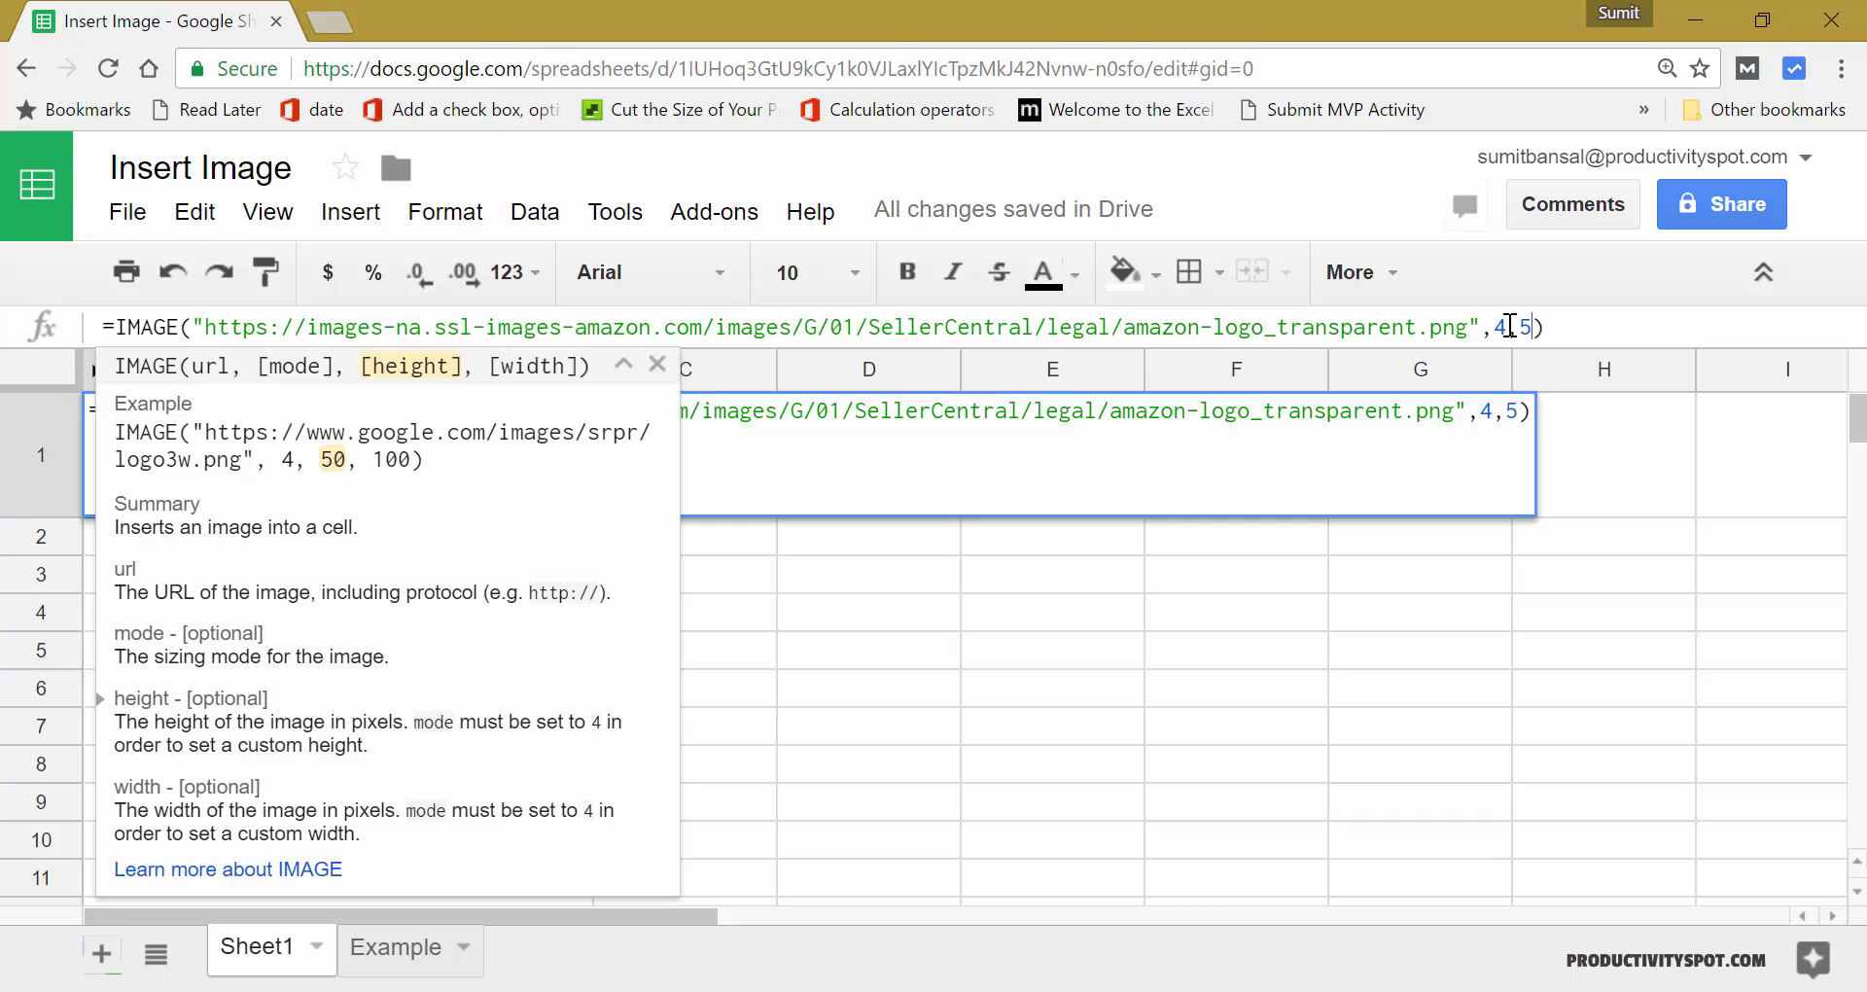
type("0,50")
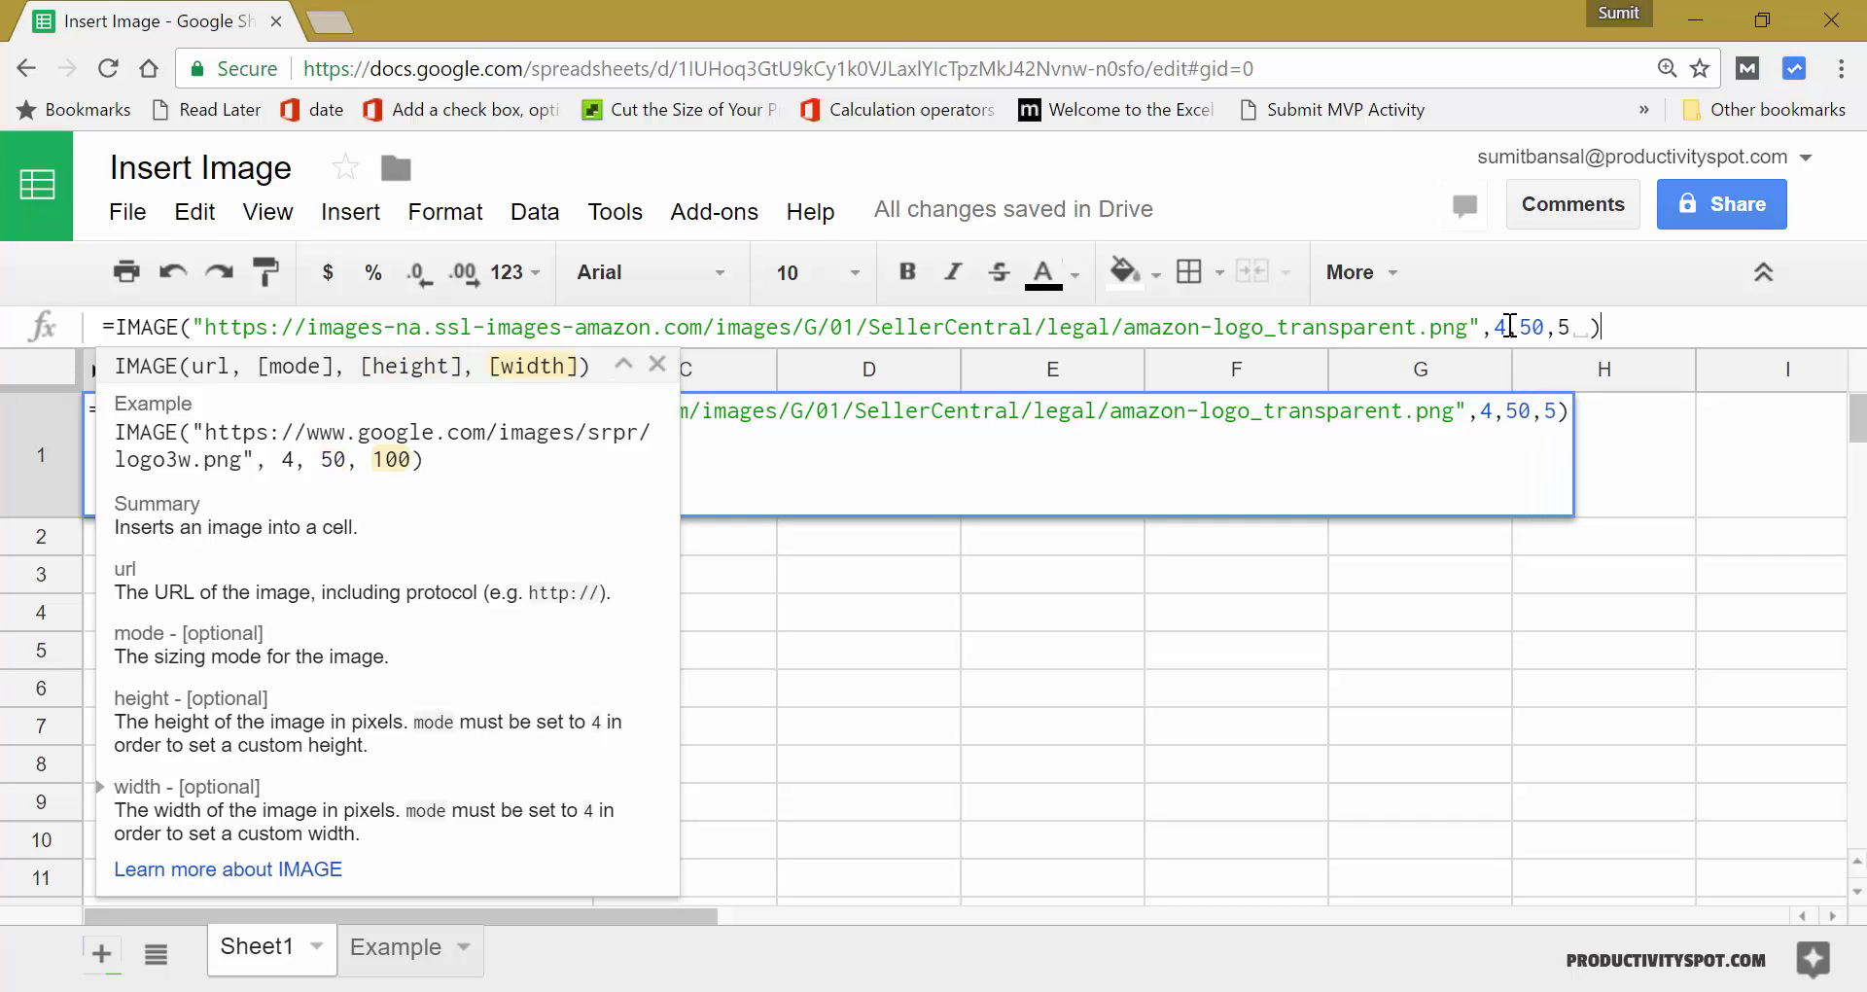
key("Return")
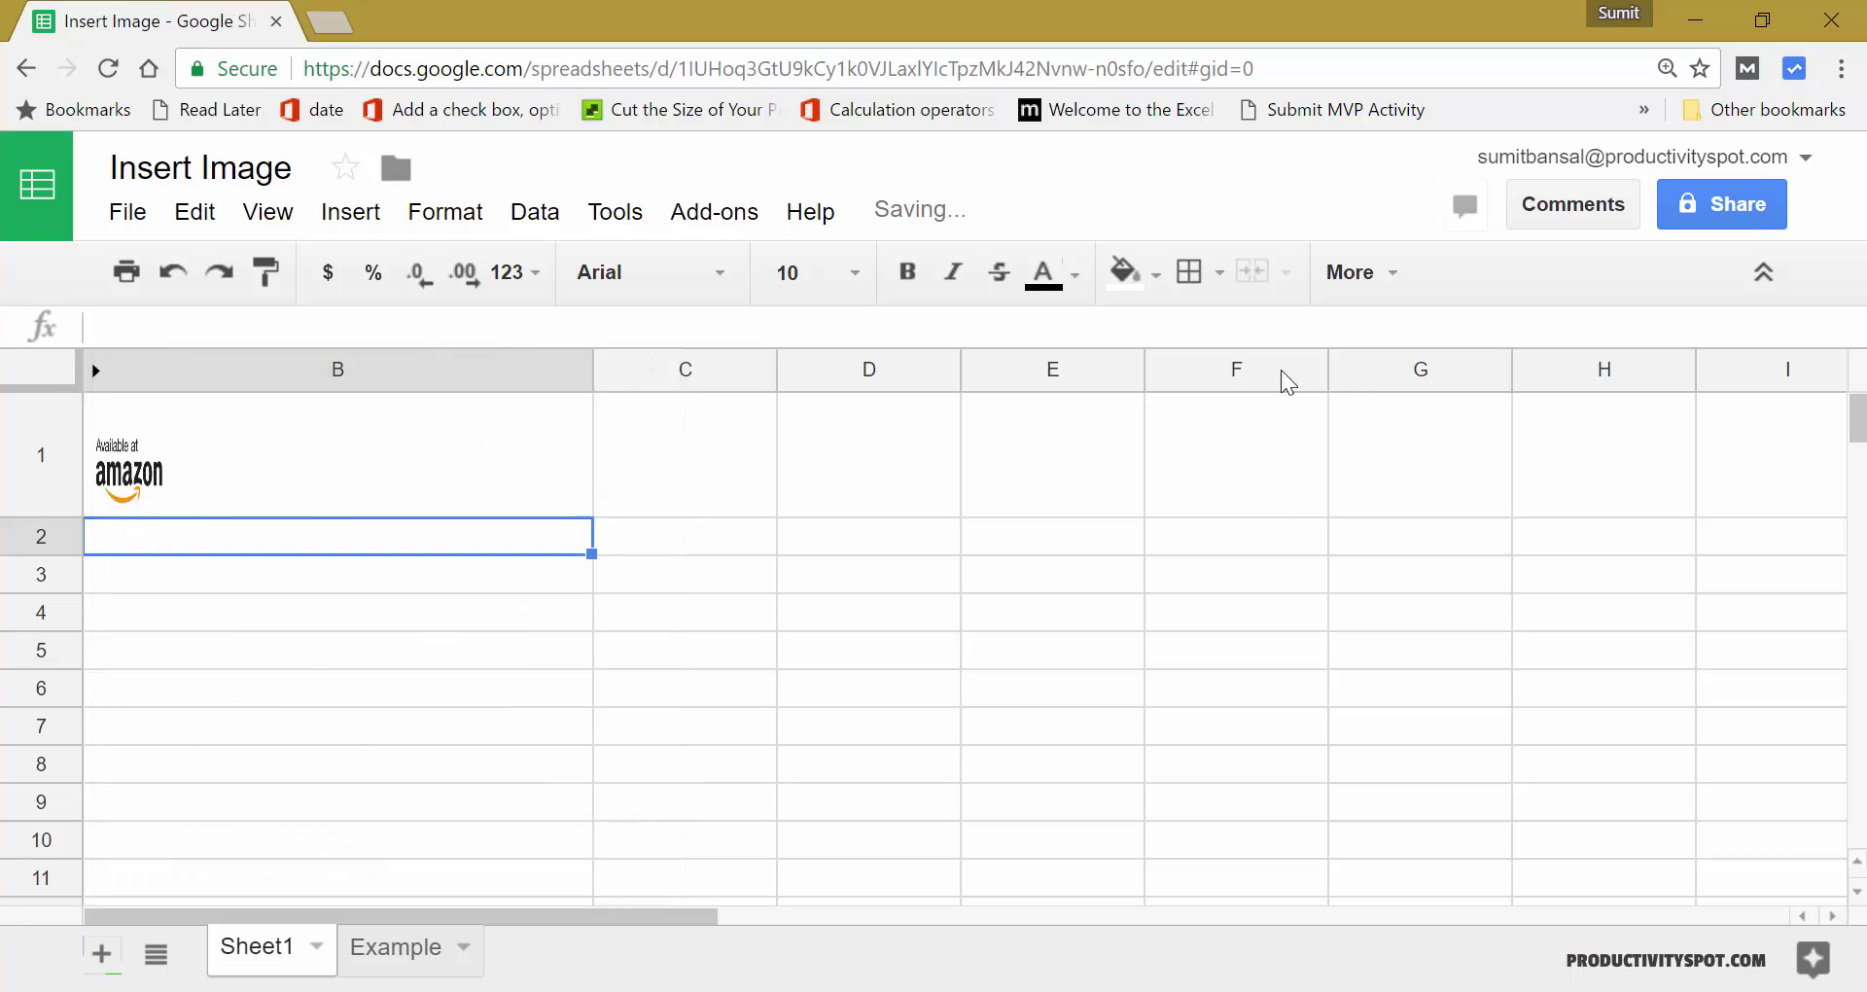
left_click(117, 453)
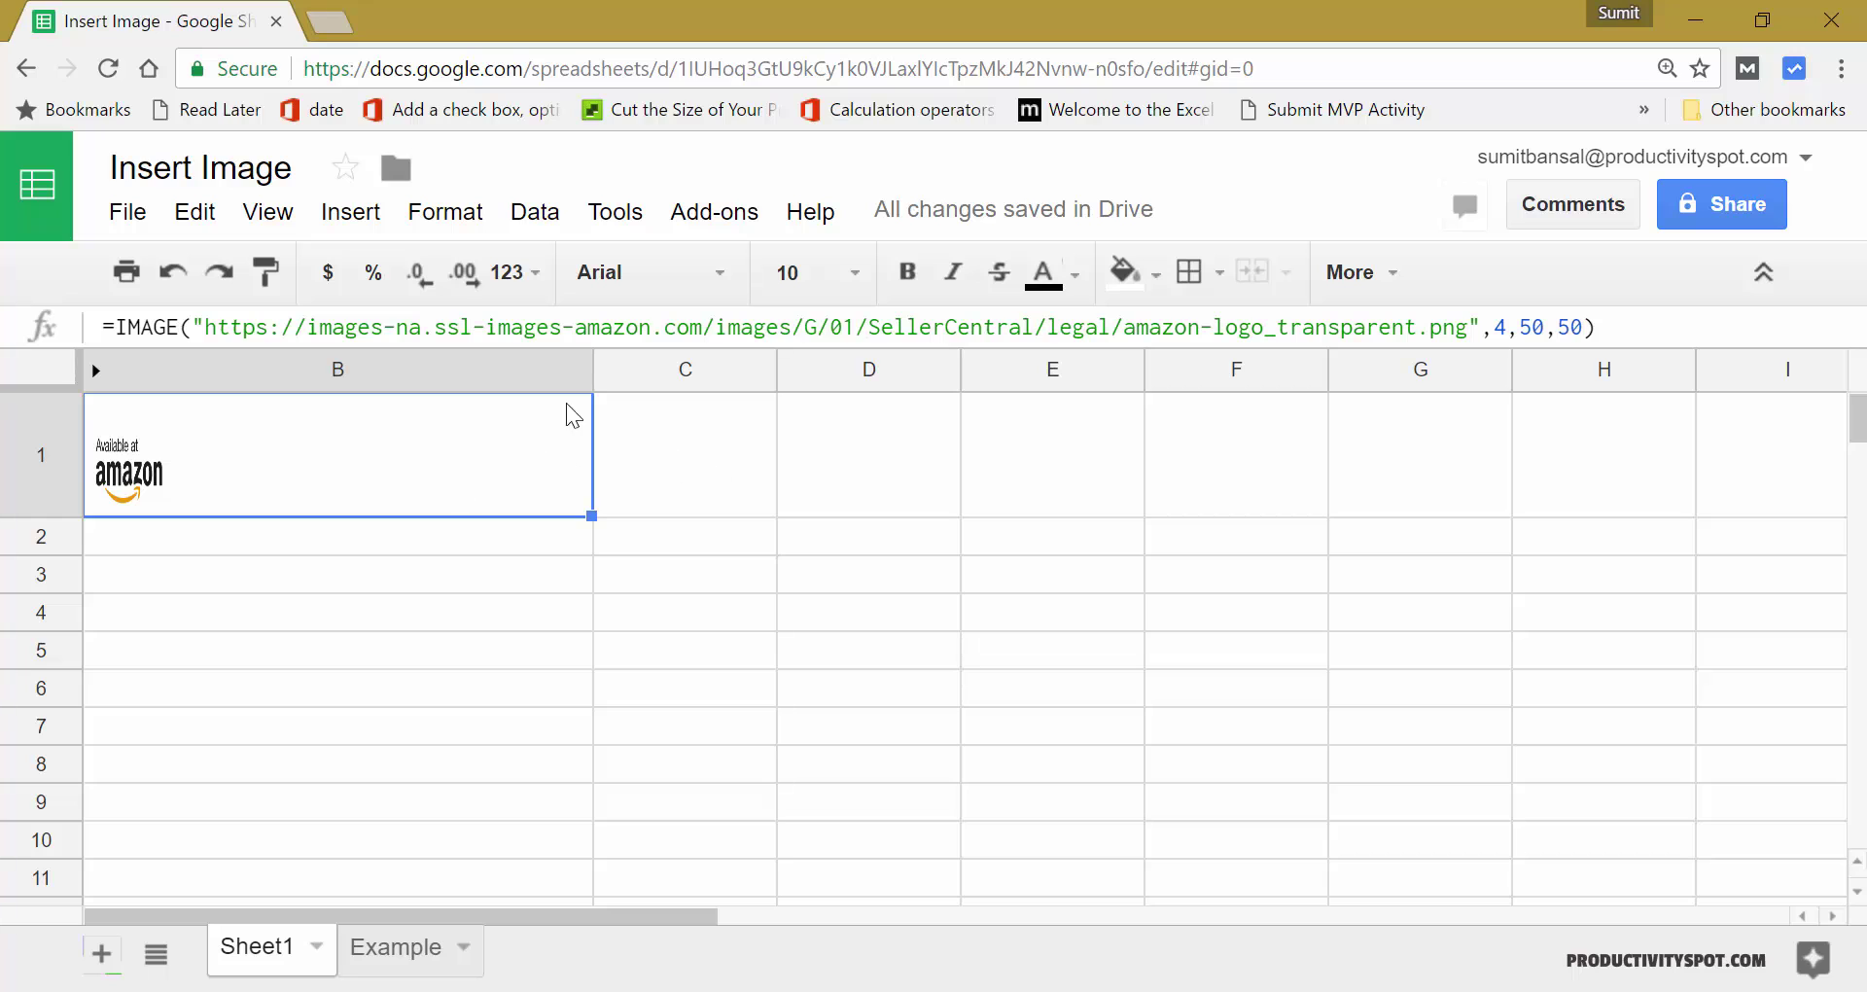
- Delete the ',4,50,50' arguments so B1's IMAGE formula falls back to mode 1
left_click_drag(1493, 328, 1583, 324)
key("BackSpace")
key("Return")
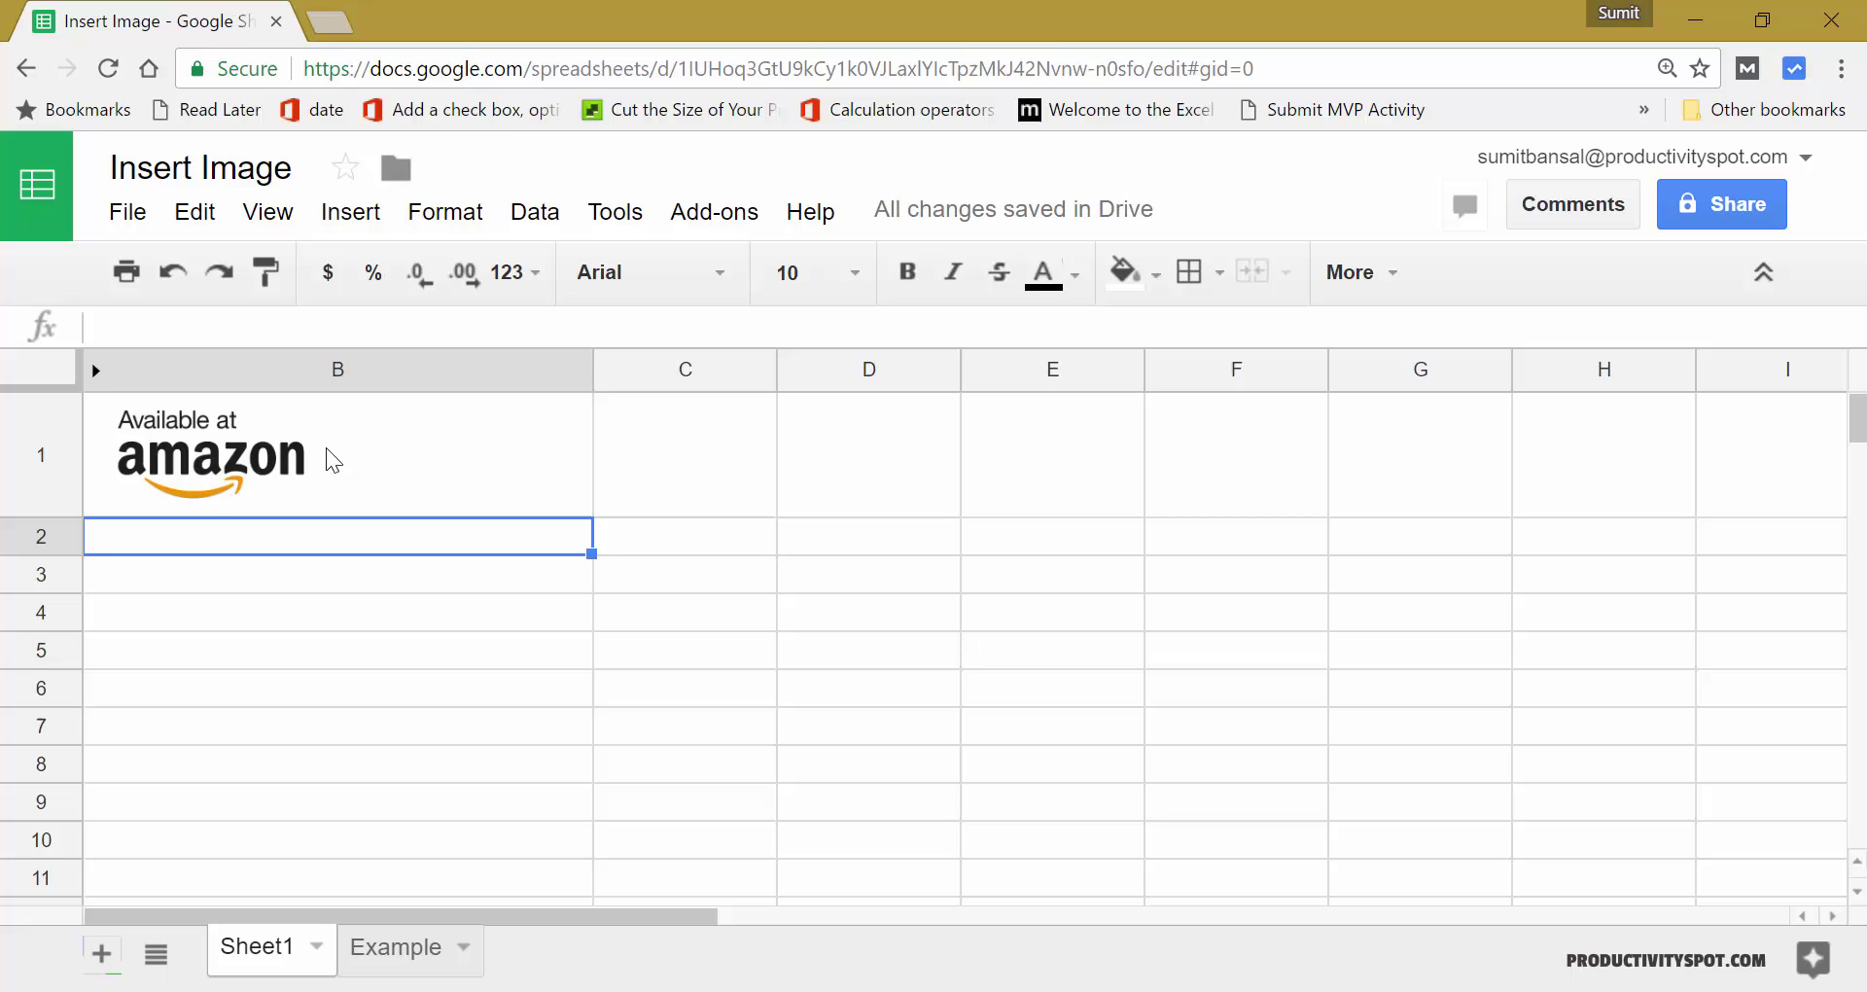
- Hide row 1, then unhide it to show the logo again
left_click(45, 456)
right_click(45, 457)
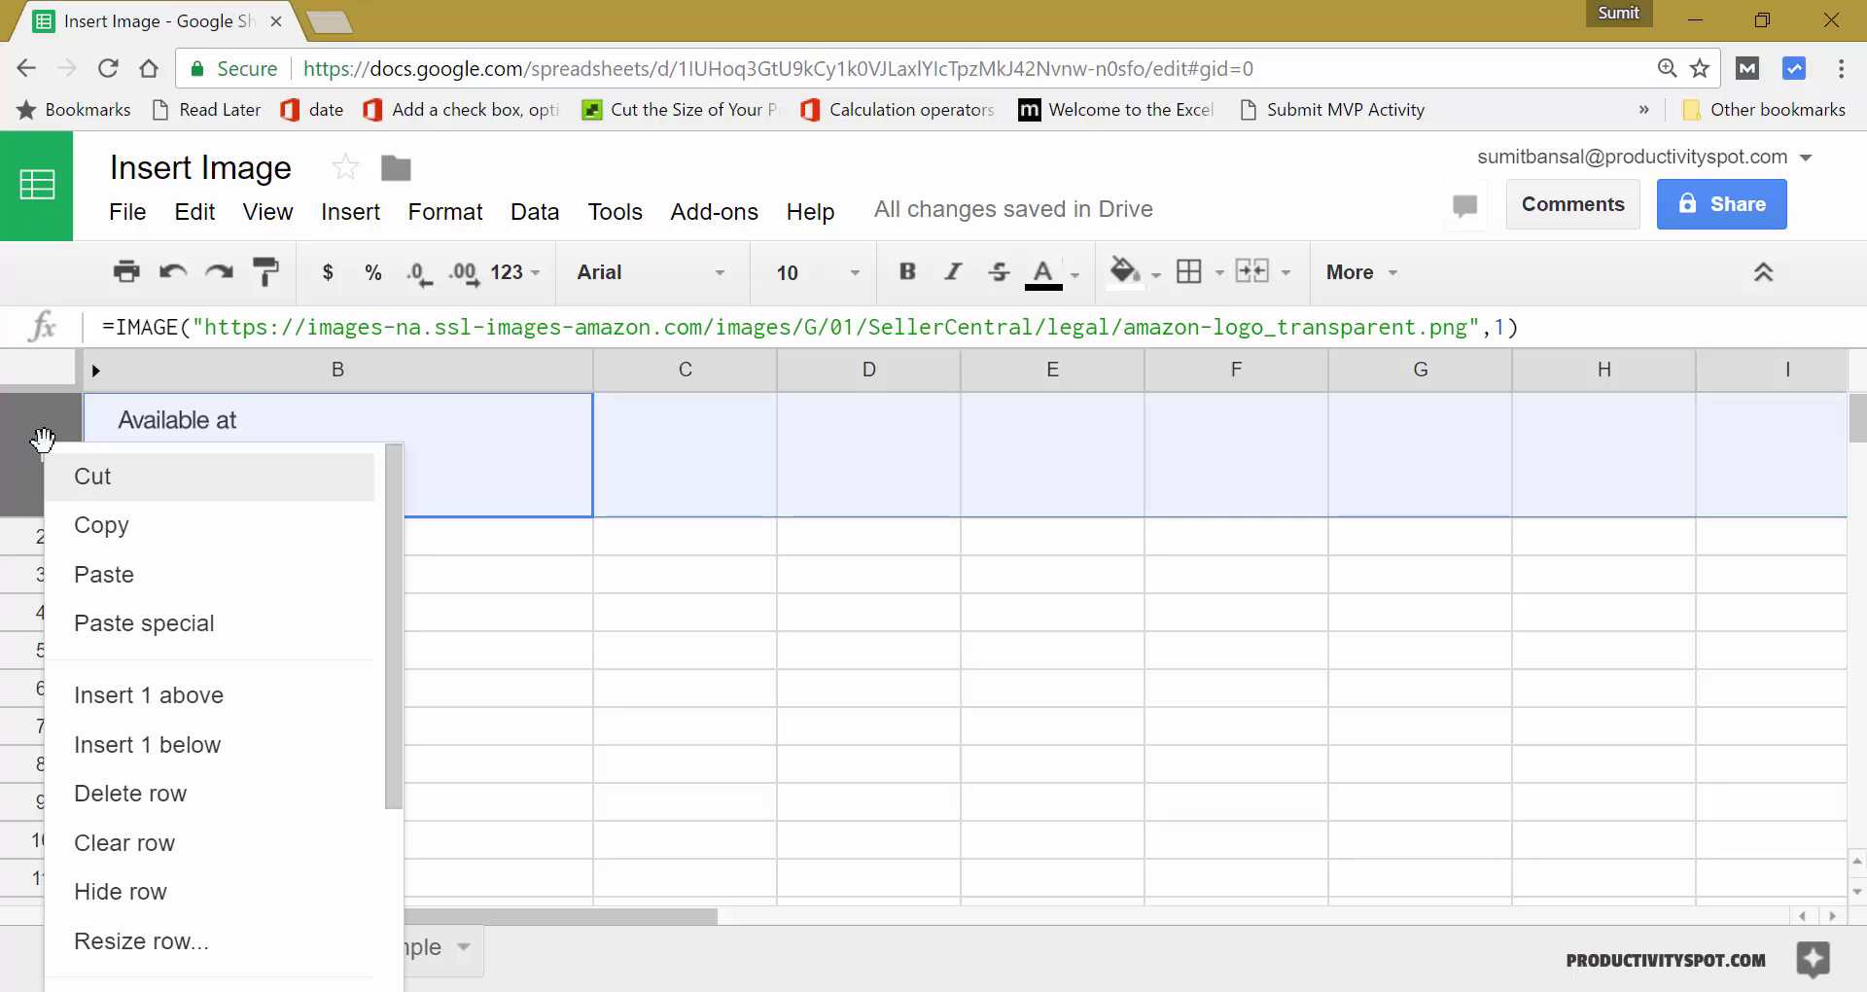
left_click(184, 888)
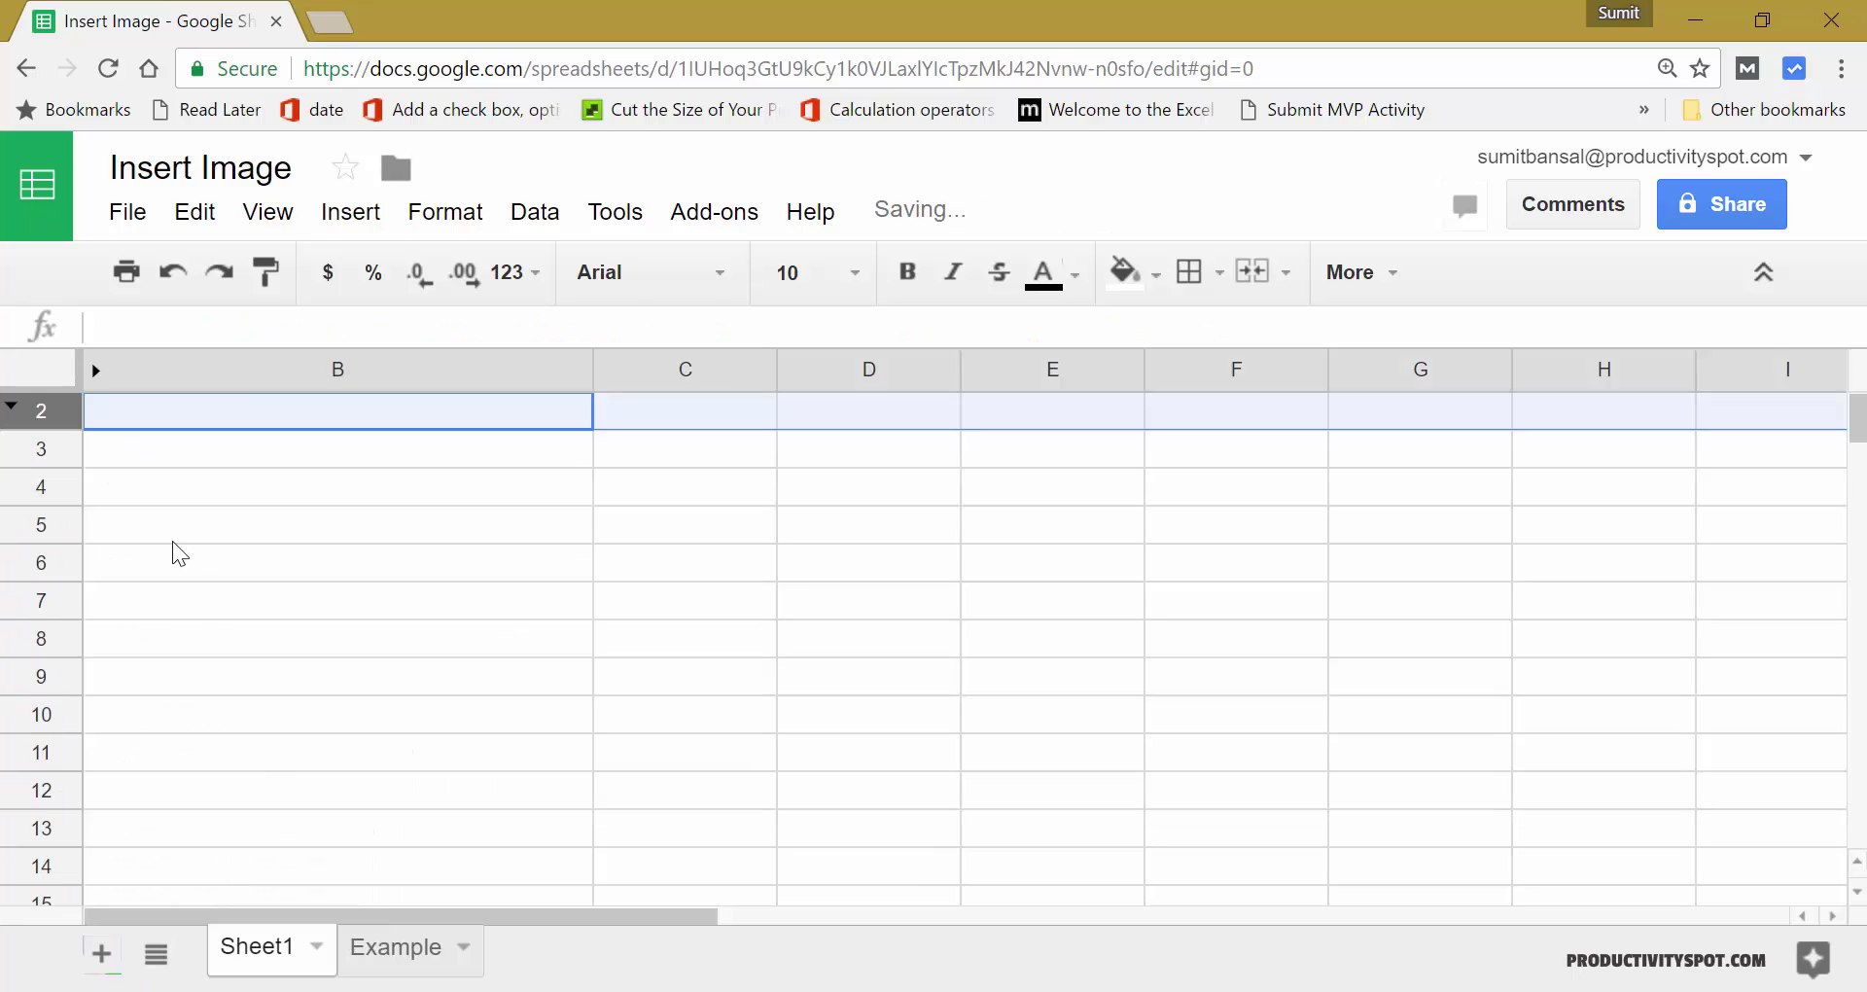
left_click(14, 409)
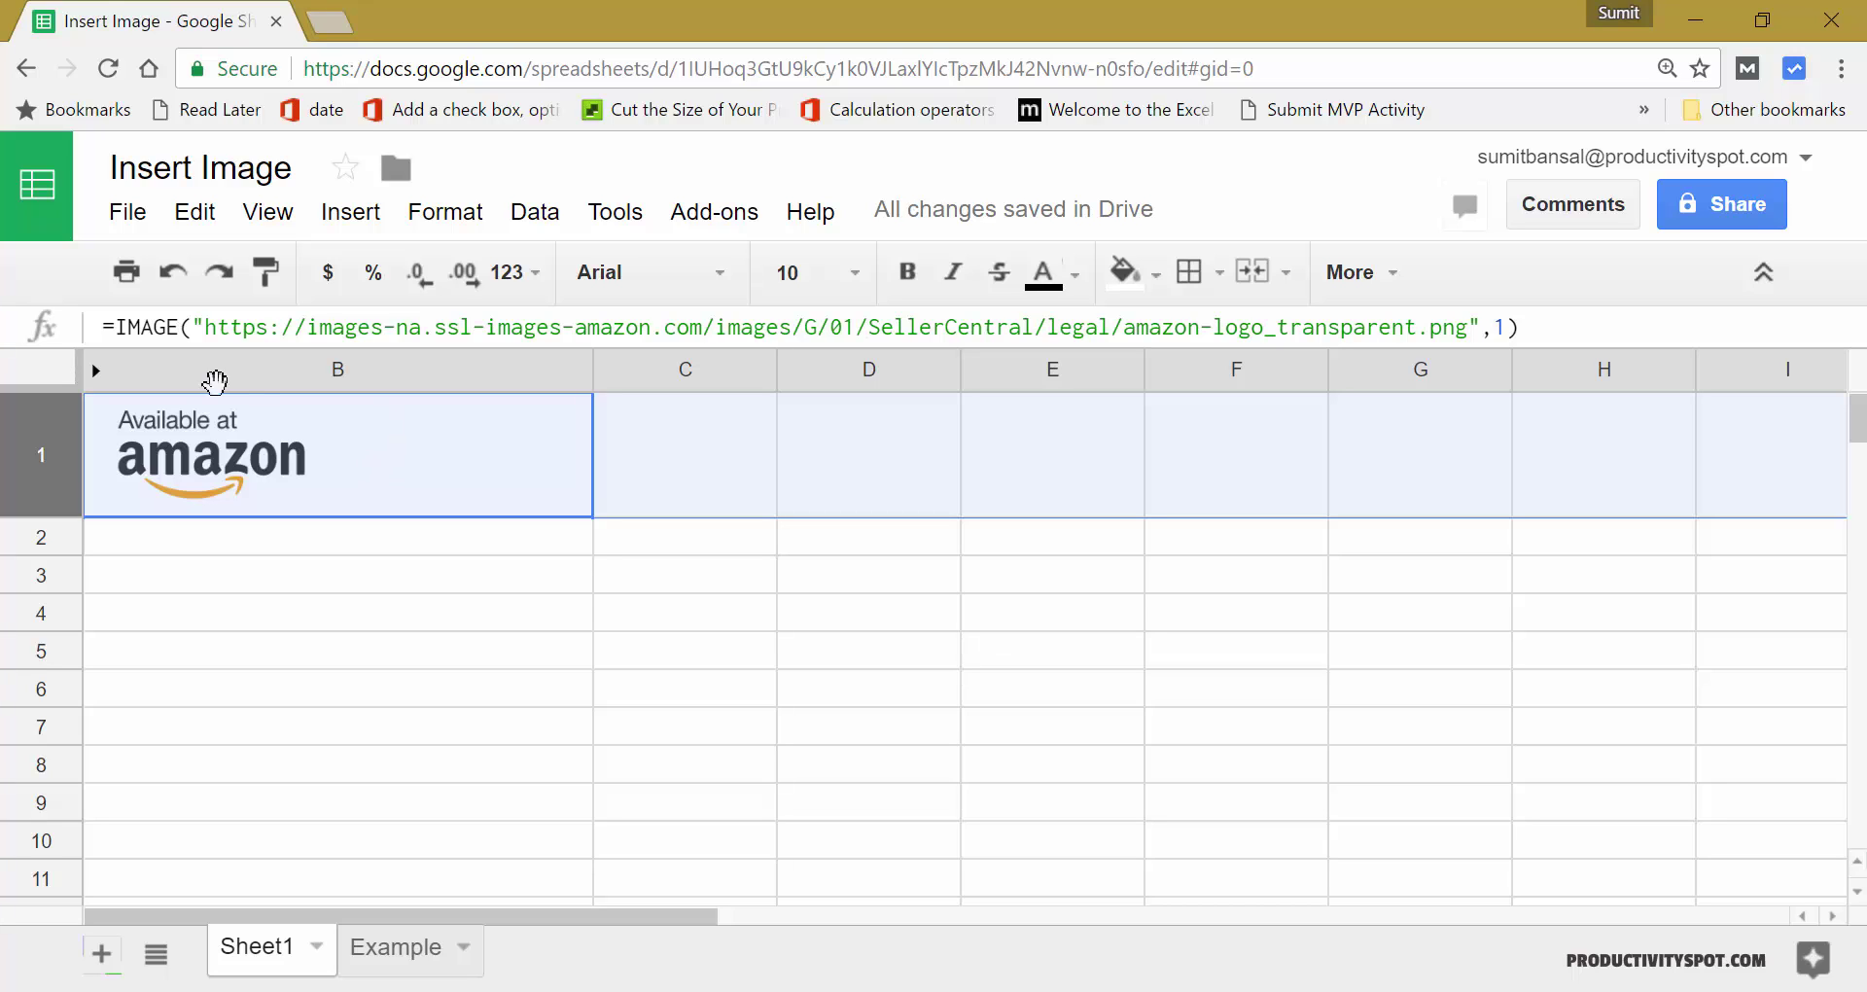
- Switch to the Example sheet, select the company names in A1:A5, and select cell A8
left_click(424, 970)
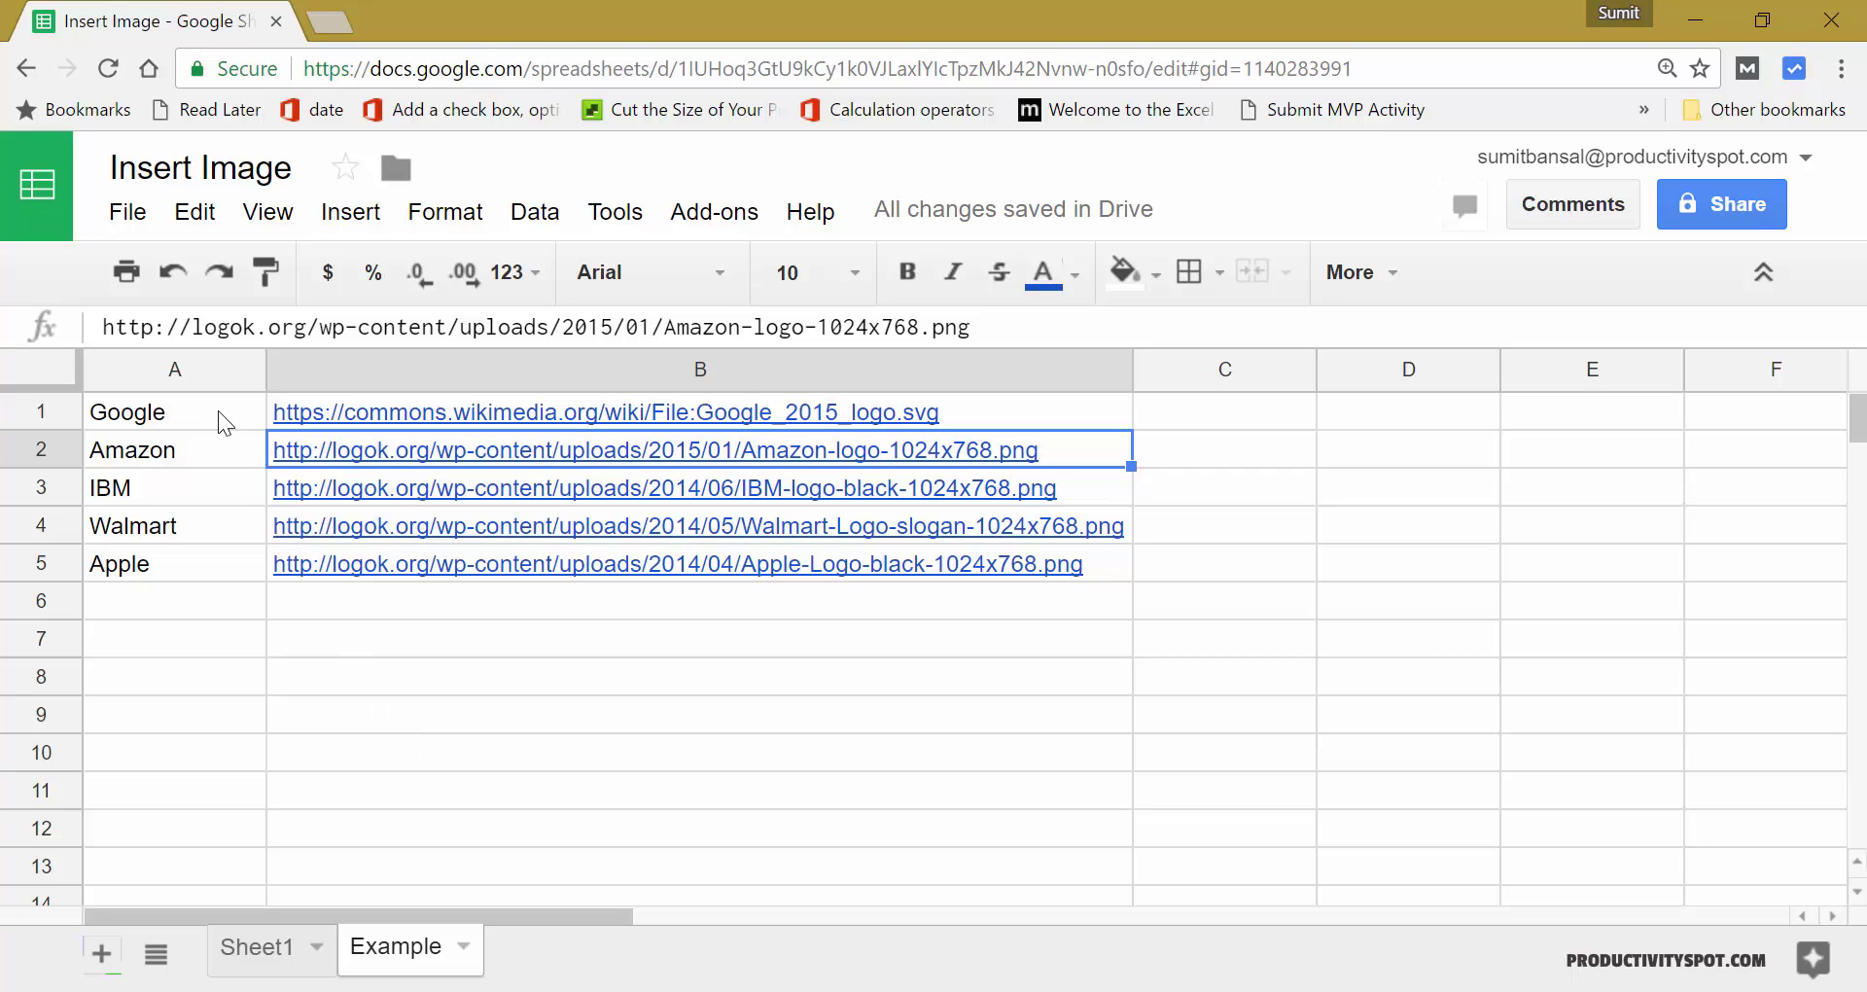
left_click_drag(208, 405, 190, 566)
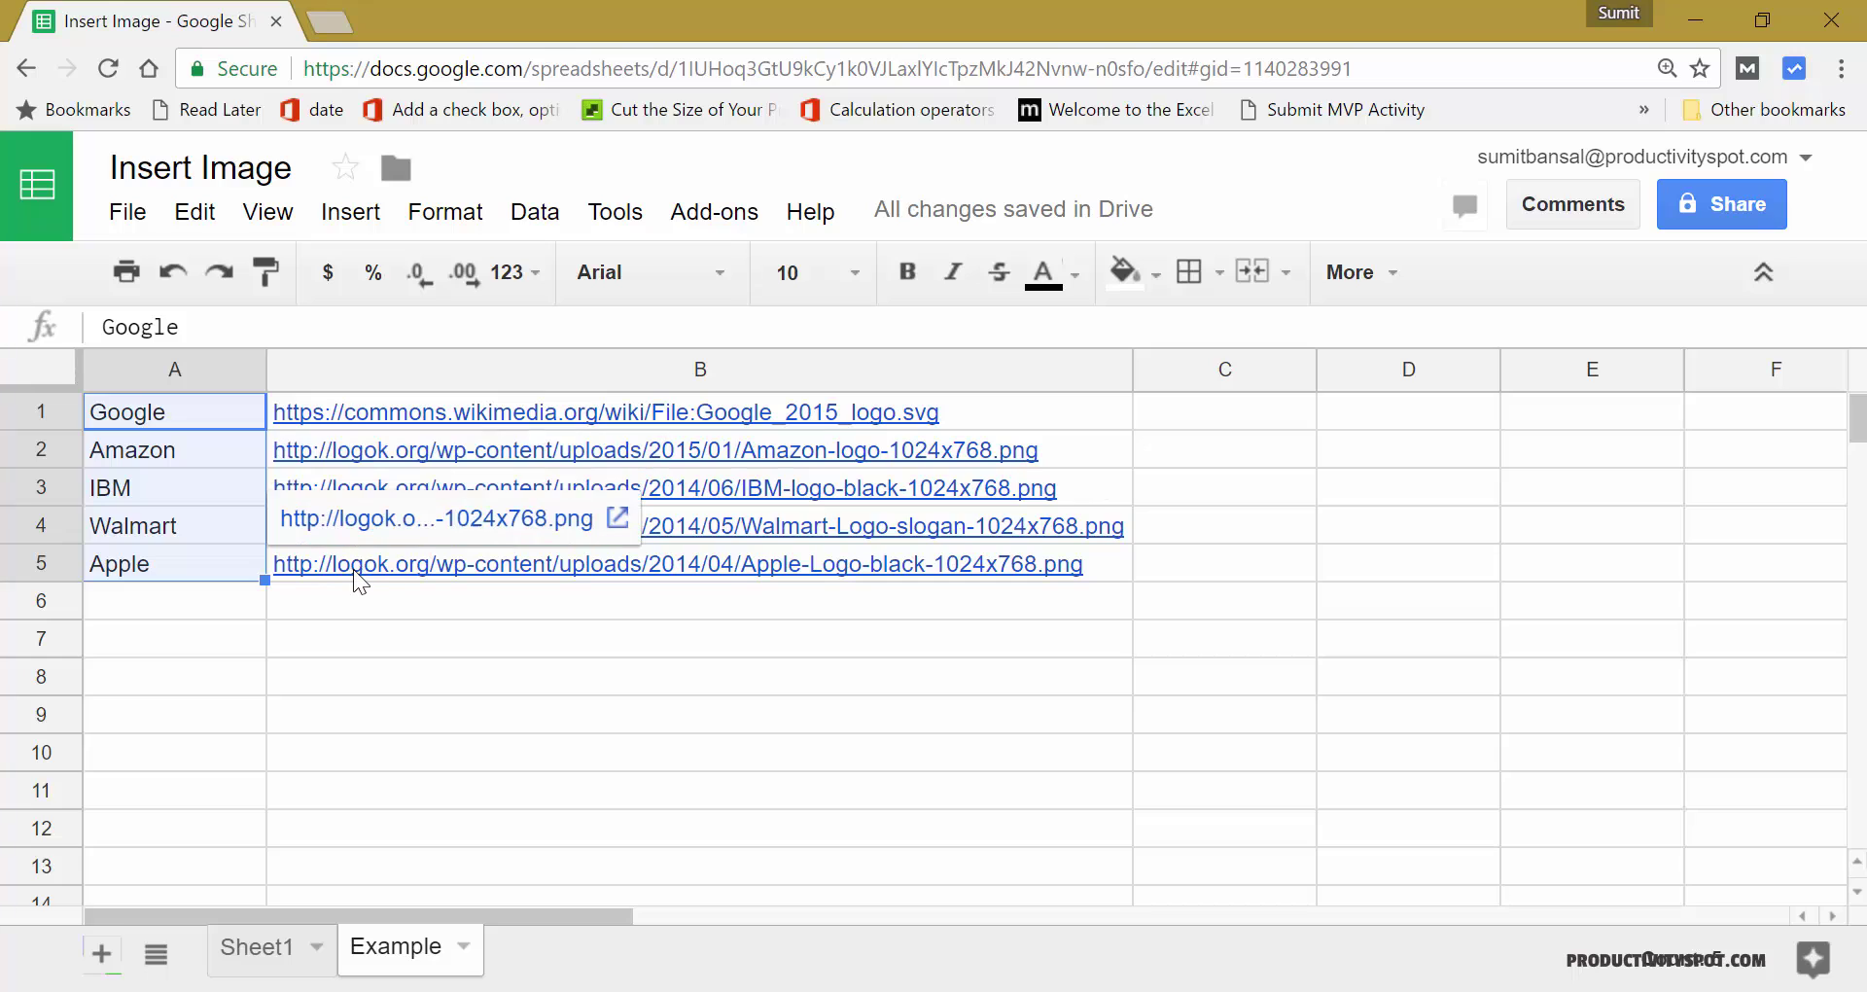
left_click(179, 684)
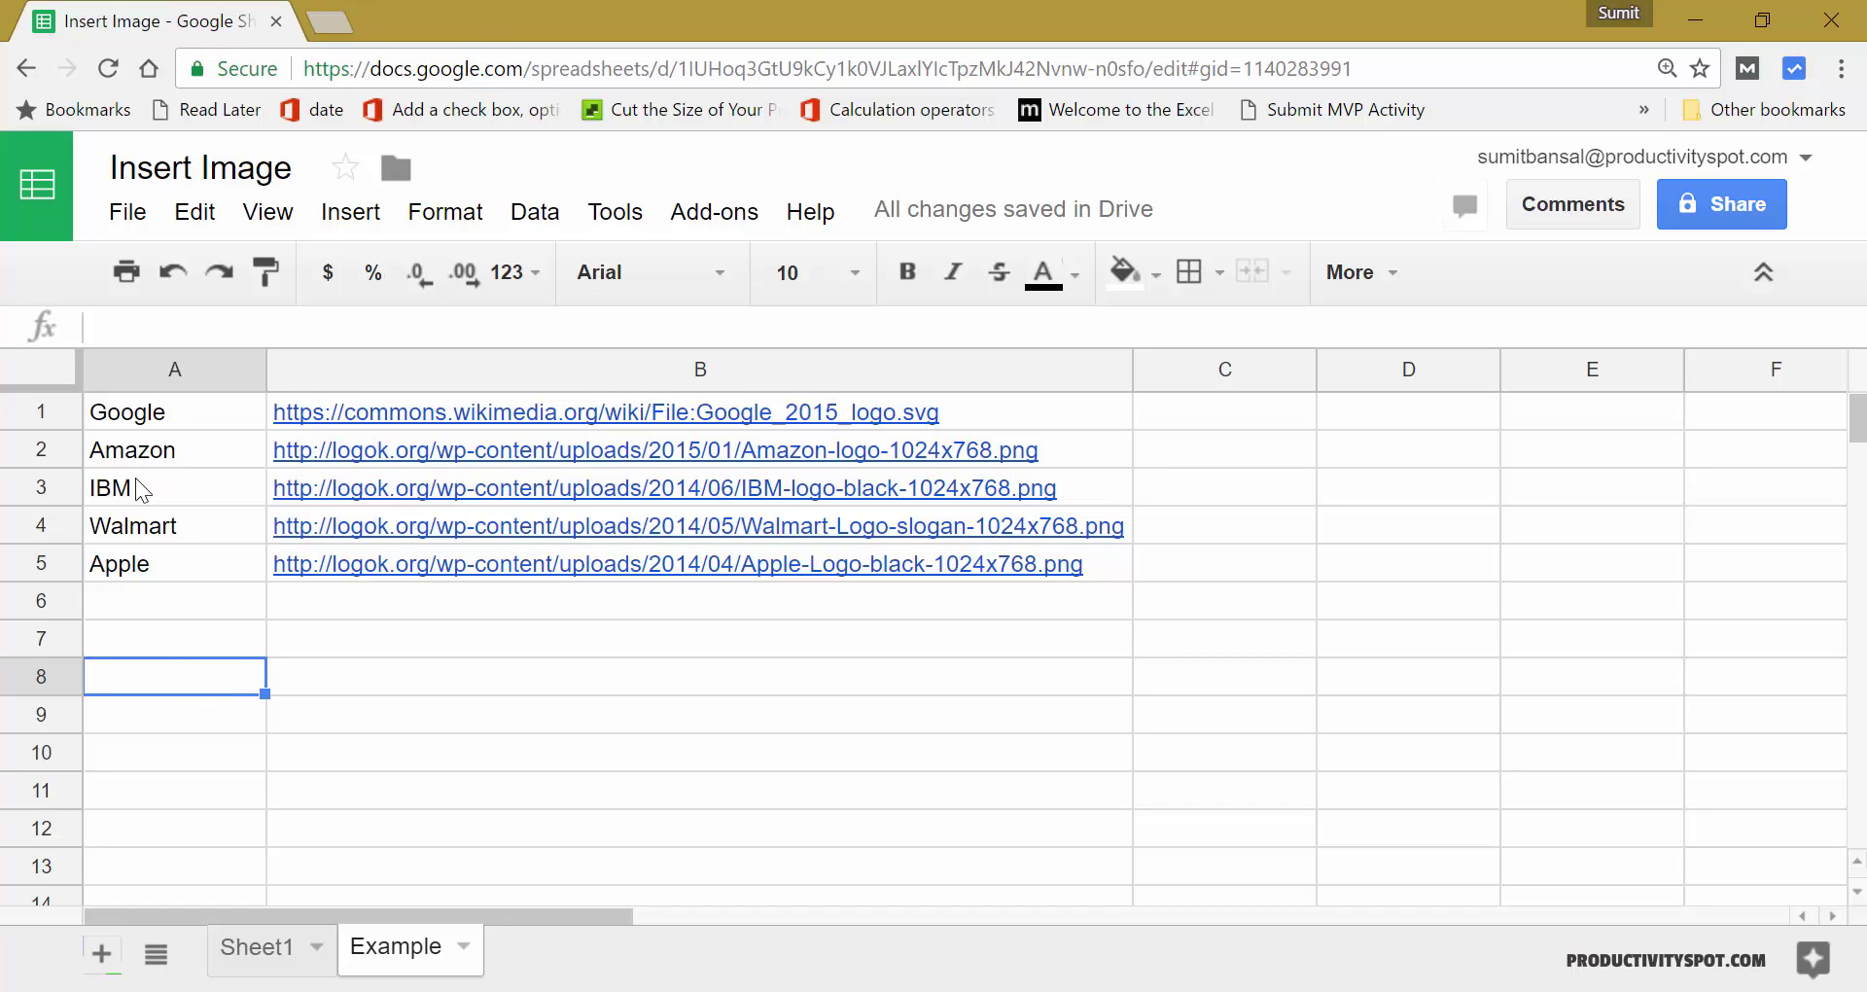
- Add a data-validation dropdown to A8 that lists the company names from A1:A5
left_click(542, 216)
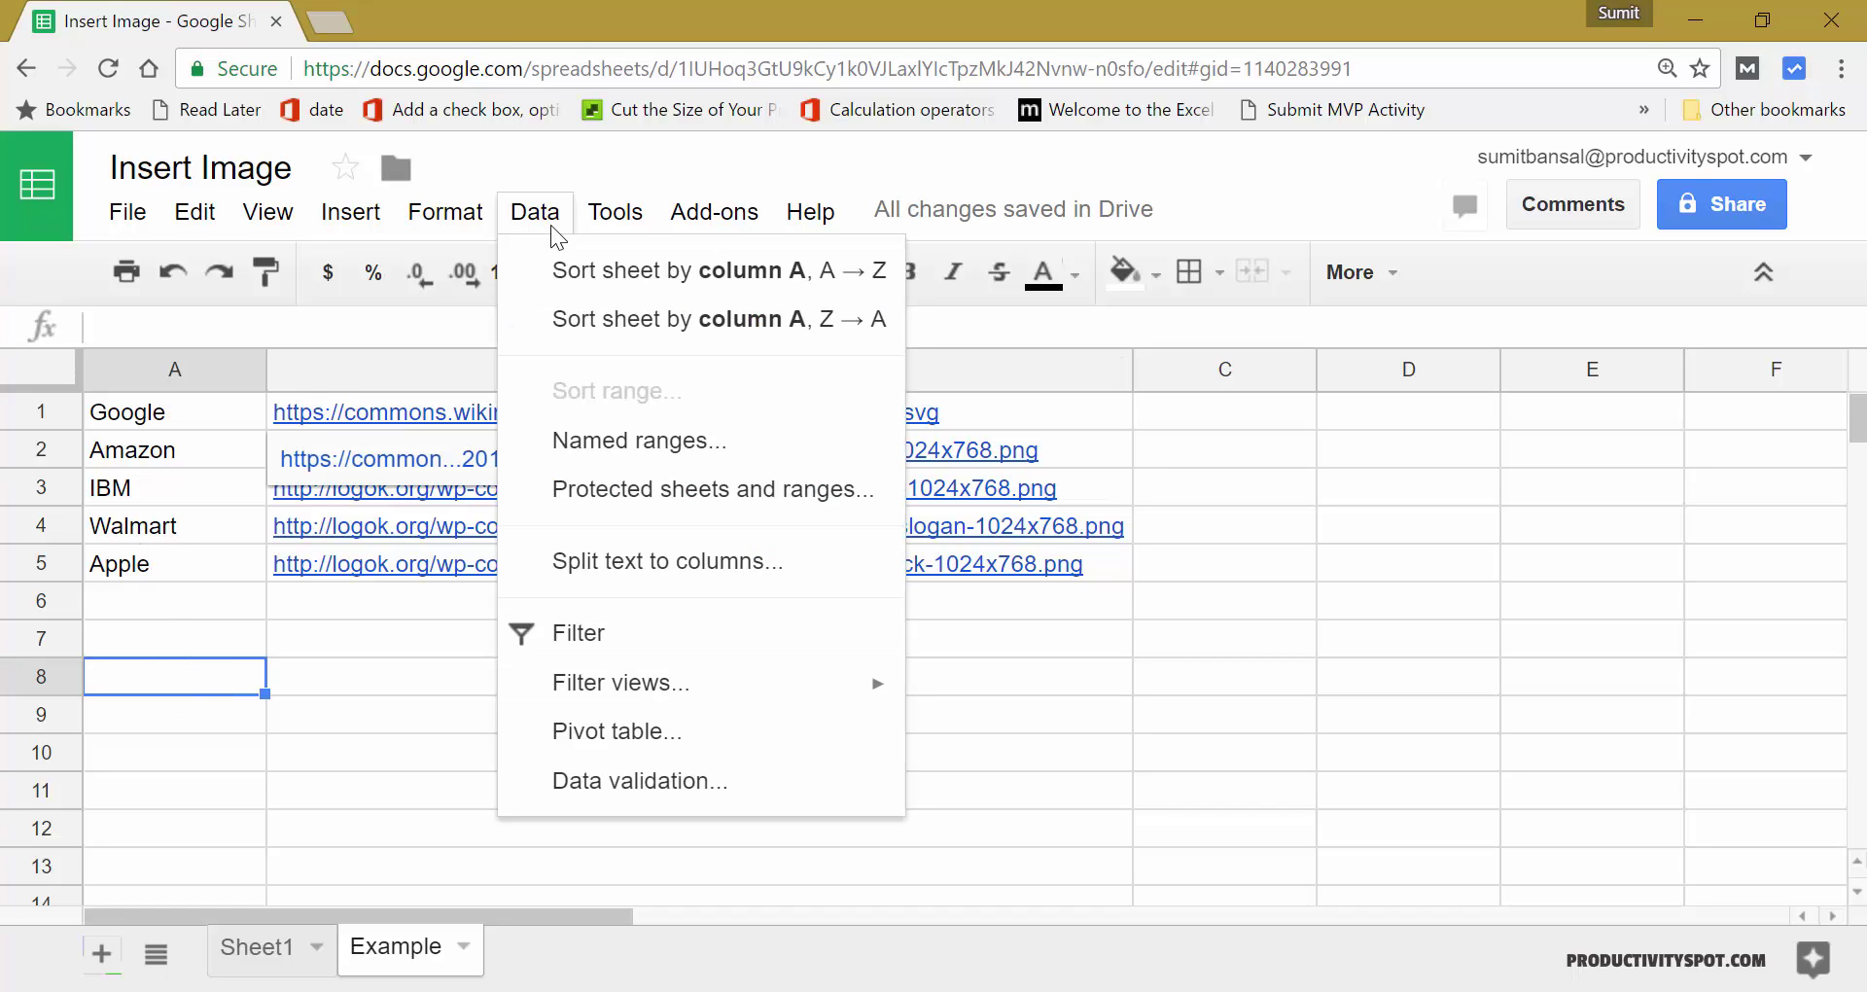
left_click(622, 782)
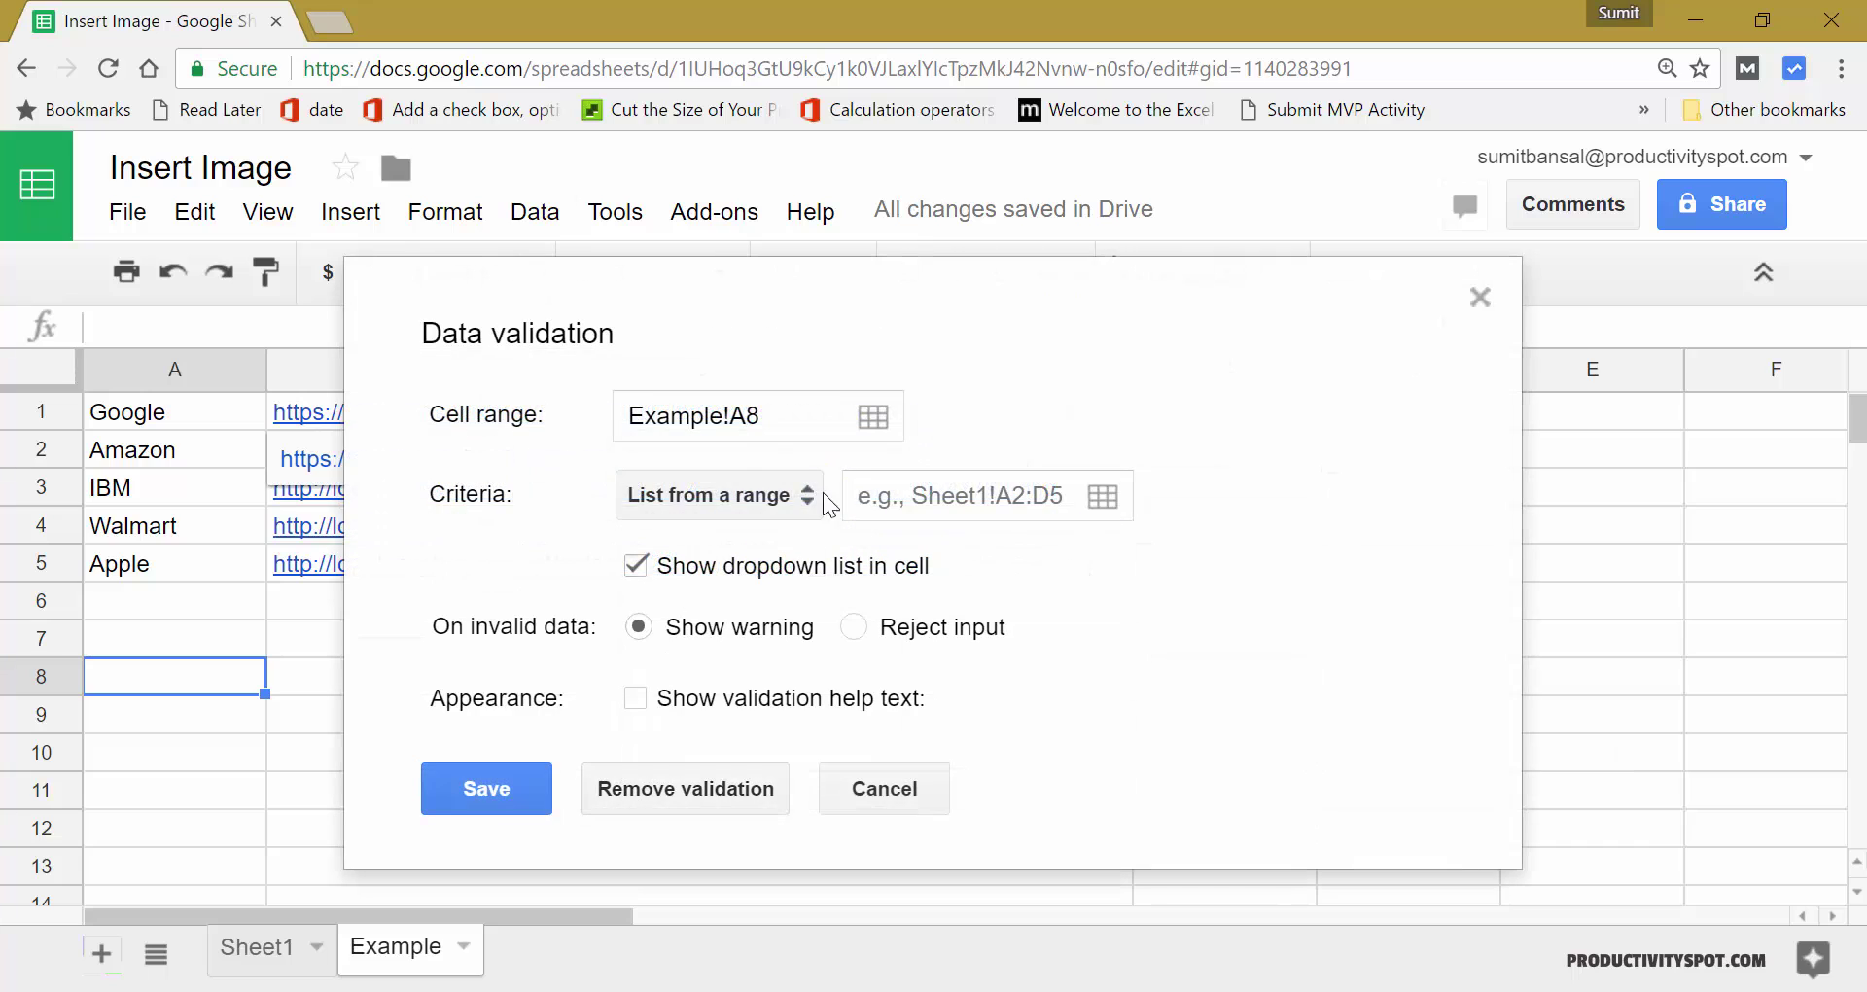
left_click(1102, 495)
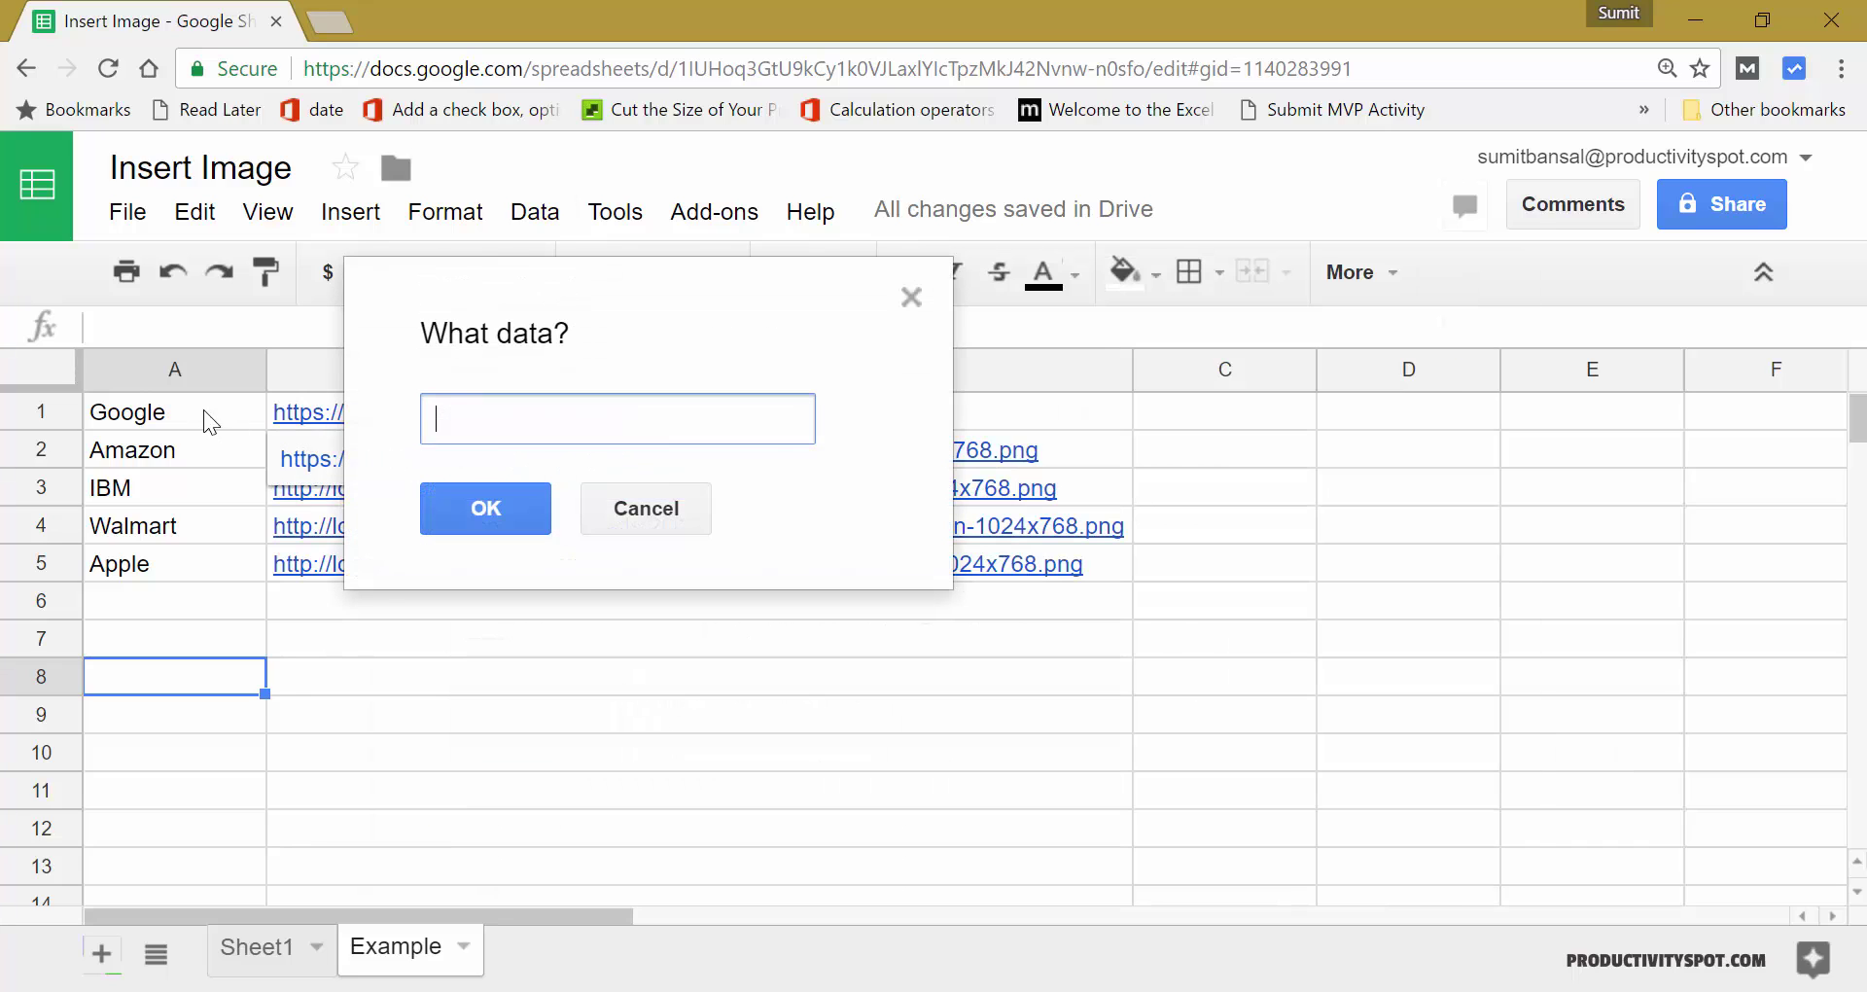
left_click_drag(203, 410, 191, 572)
left_click(485, 507)
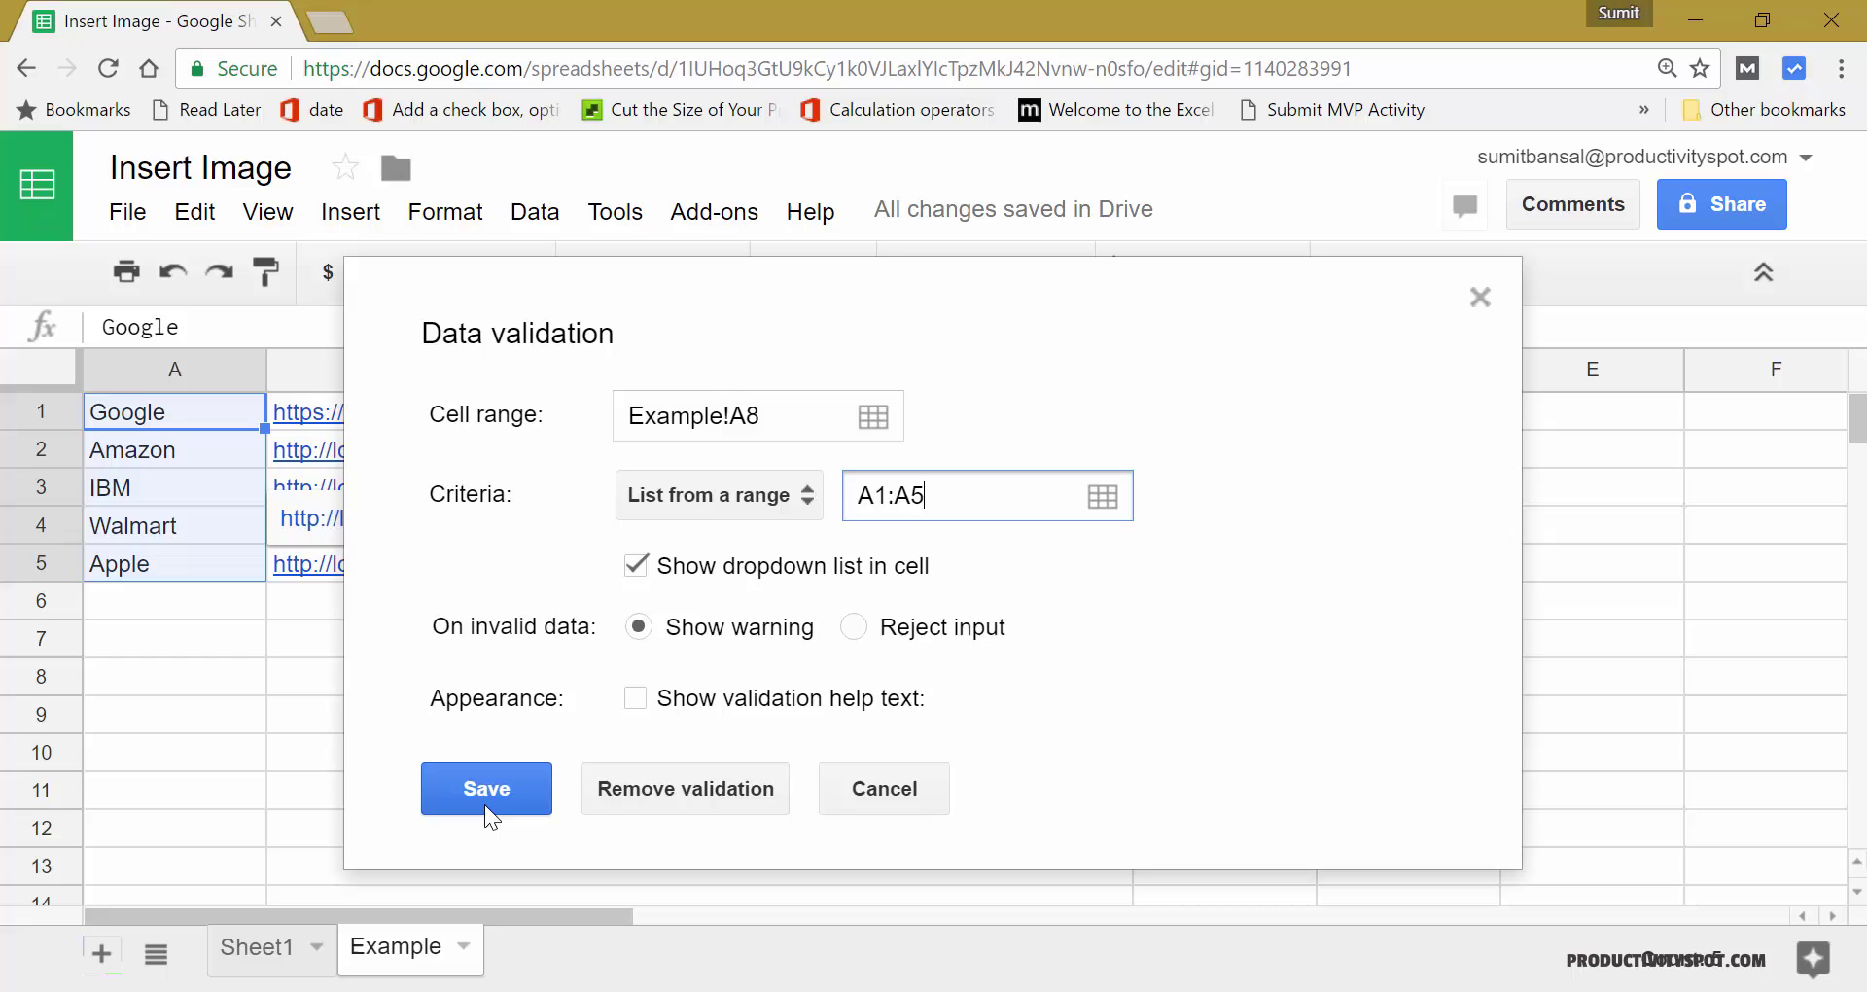
left_click(478, 795)
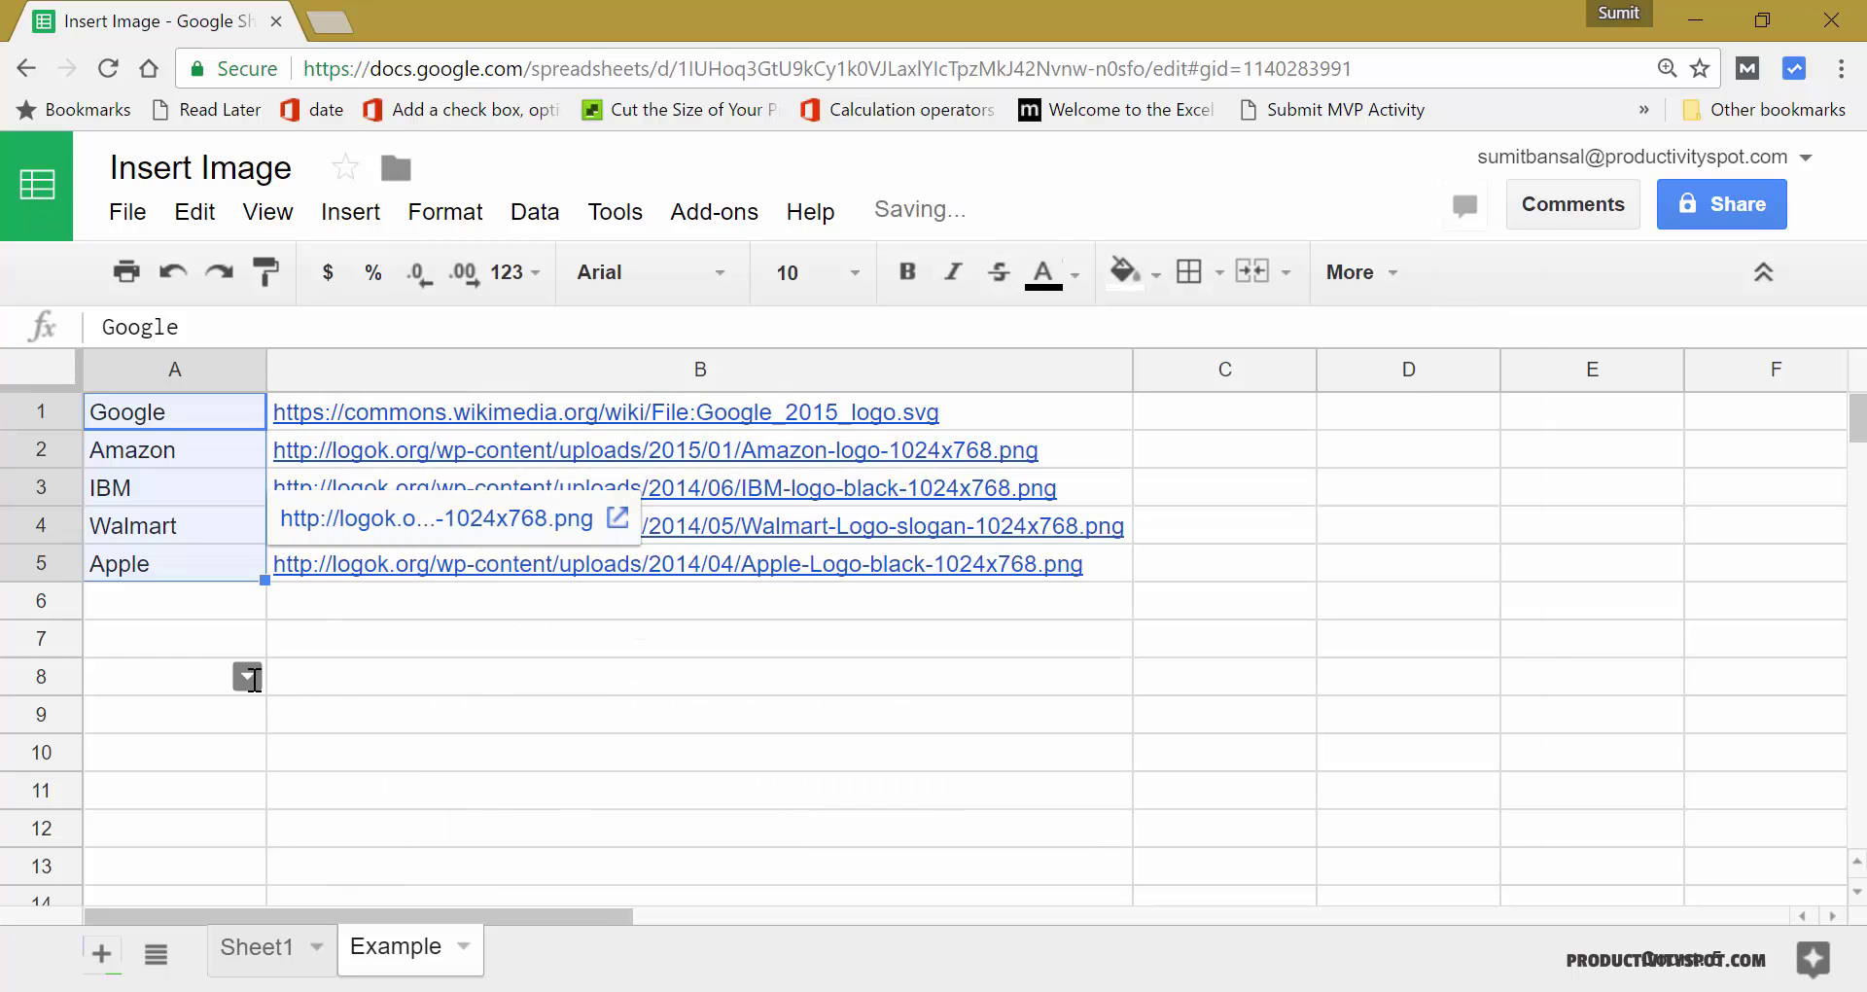
left_click(248, 677)
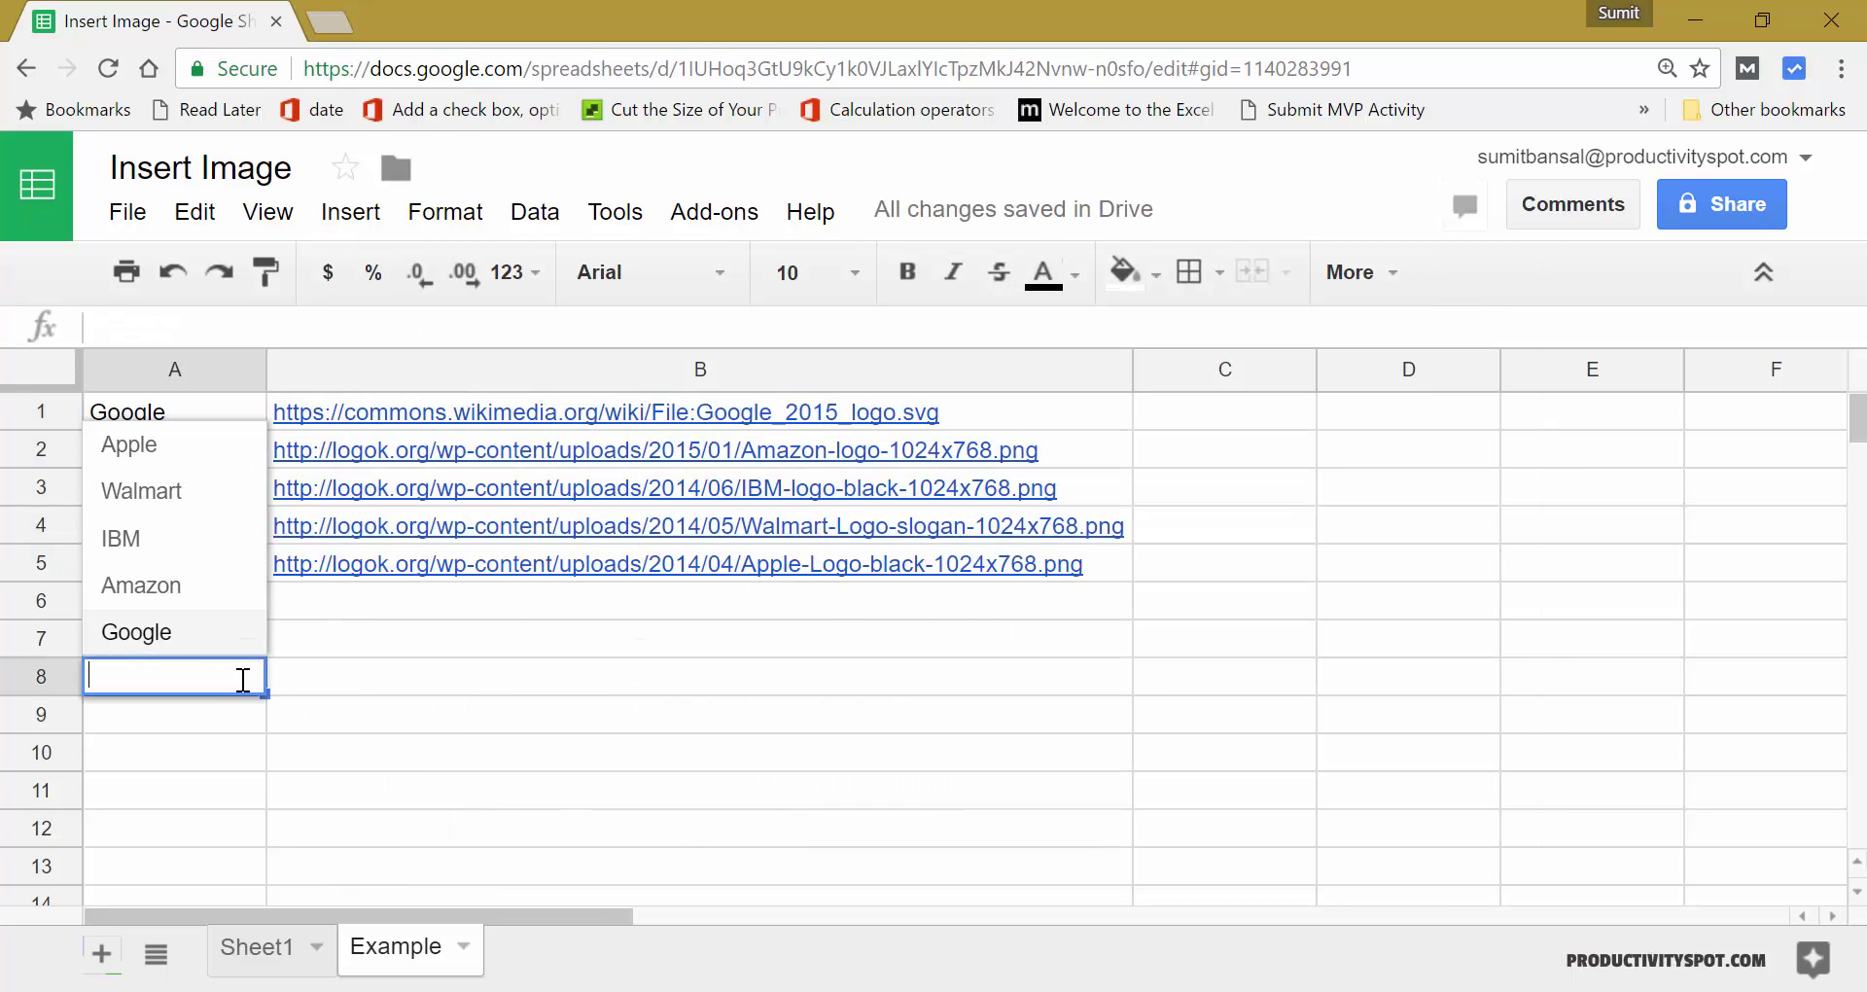
- Enter =IMAGE(VLOOKUP(A8,$A$1:$B$5,2,0)) in B8, which shows #N/A while A8 is blank
left_click(324, 681)
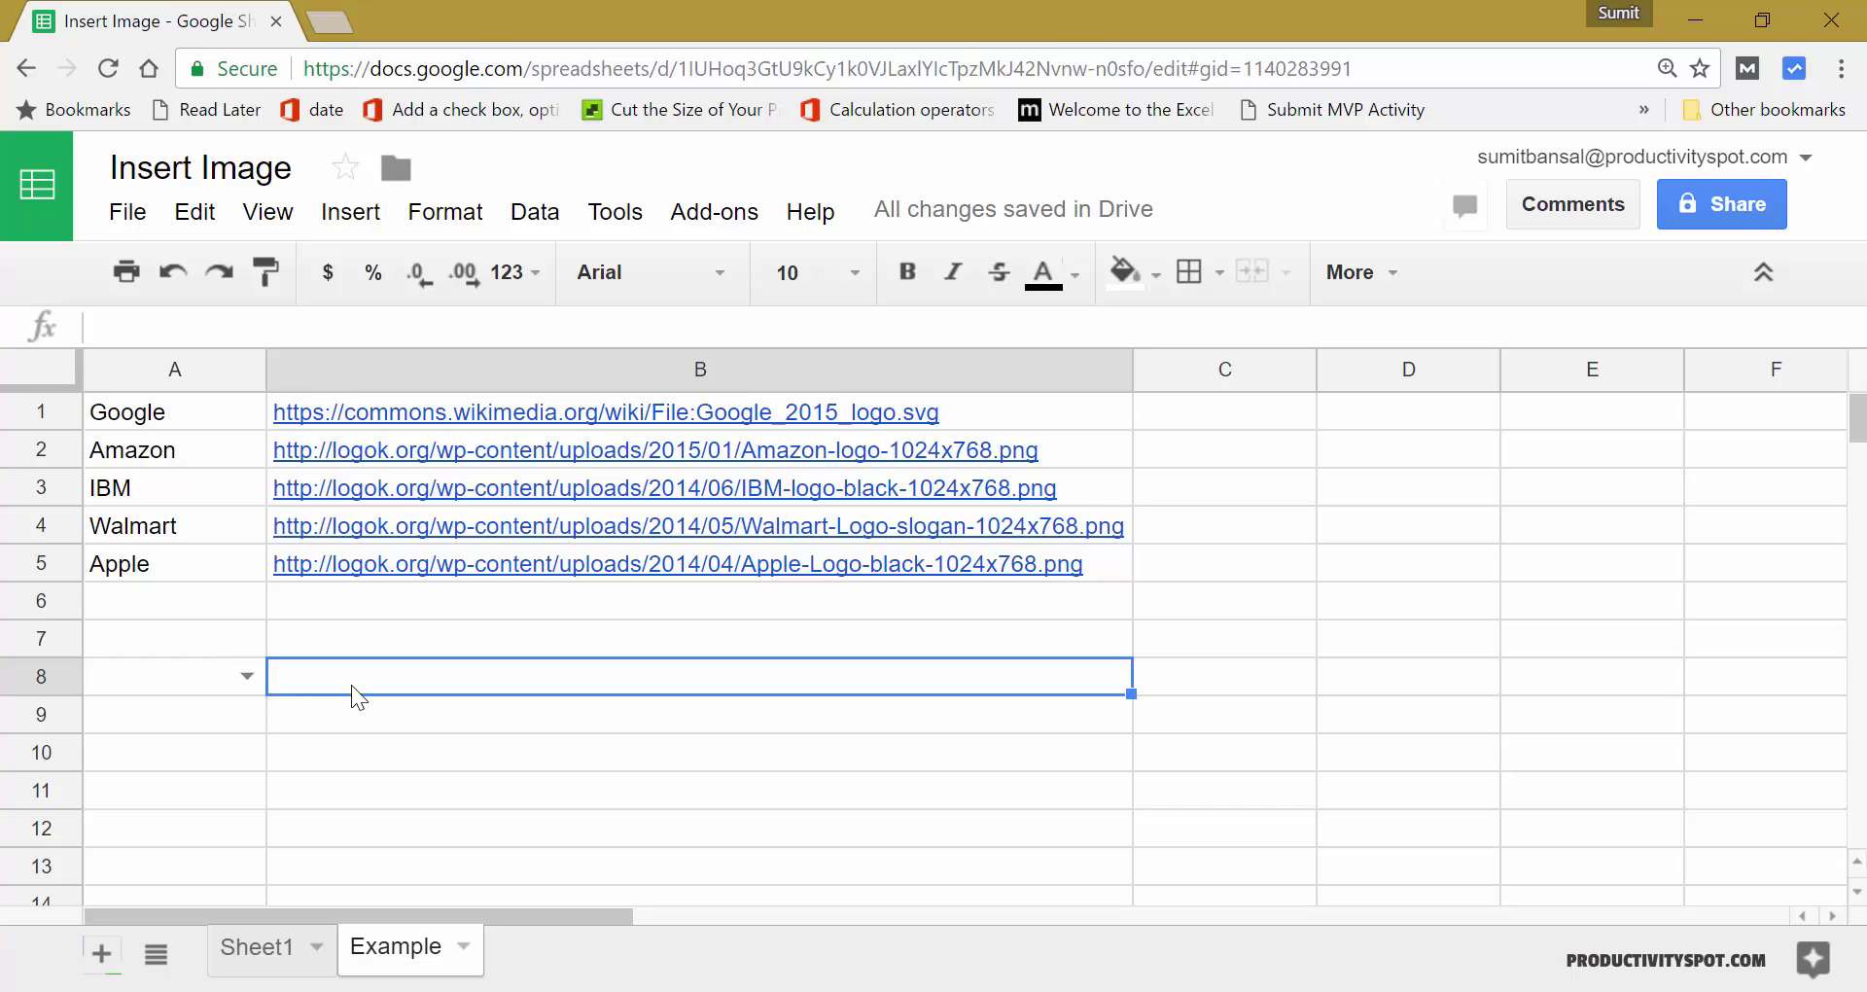
type("=IMAGE(")
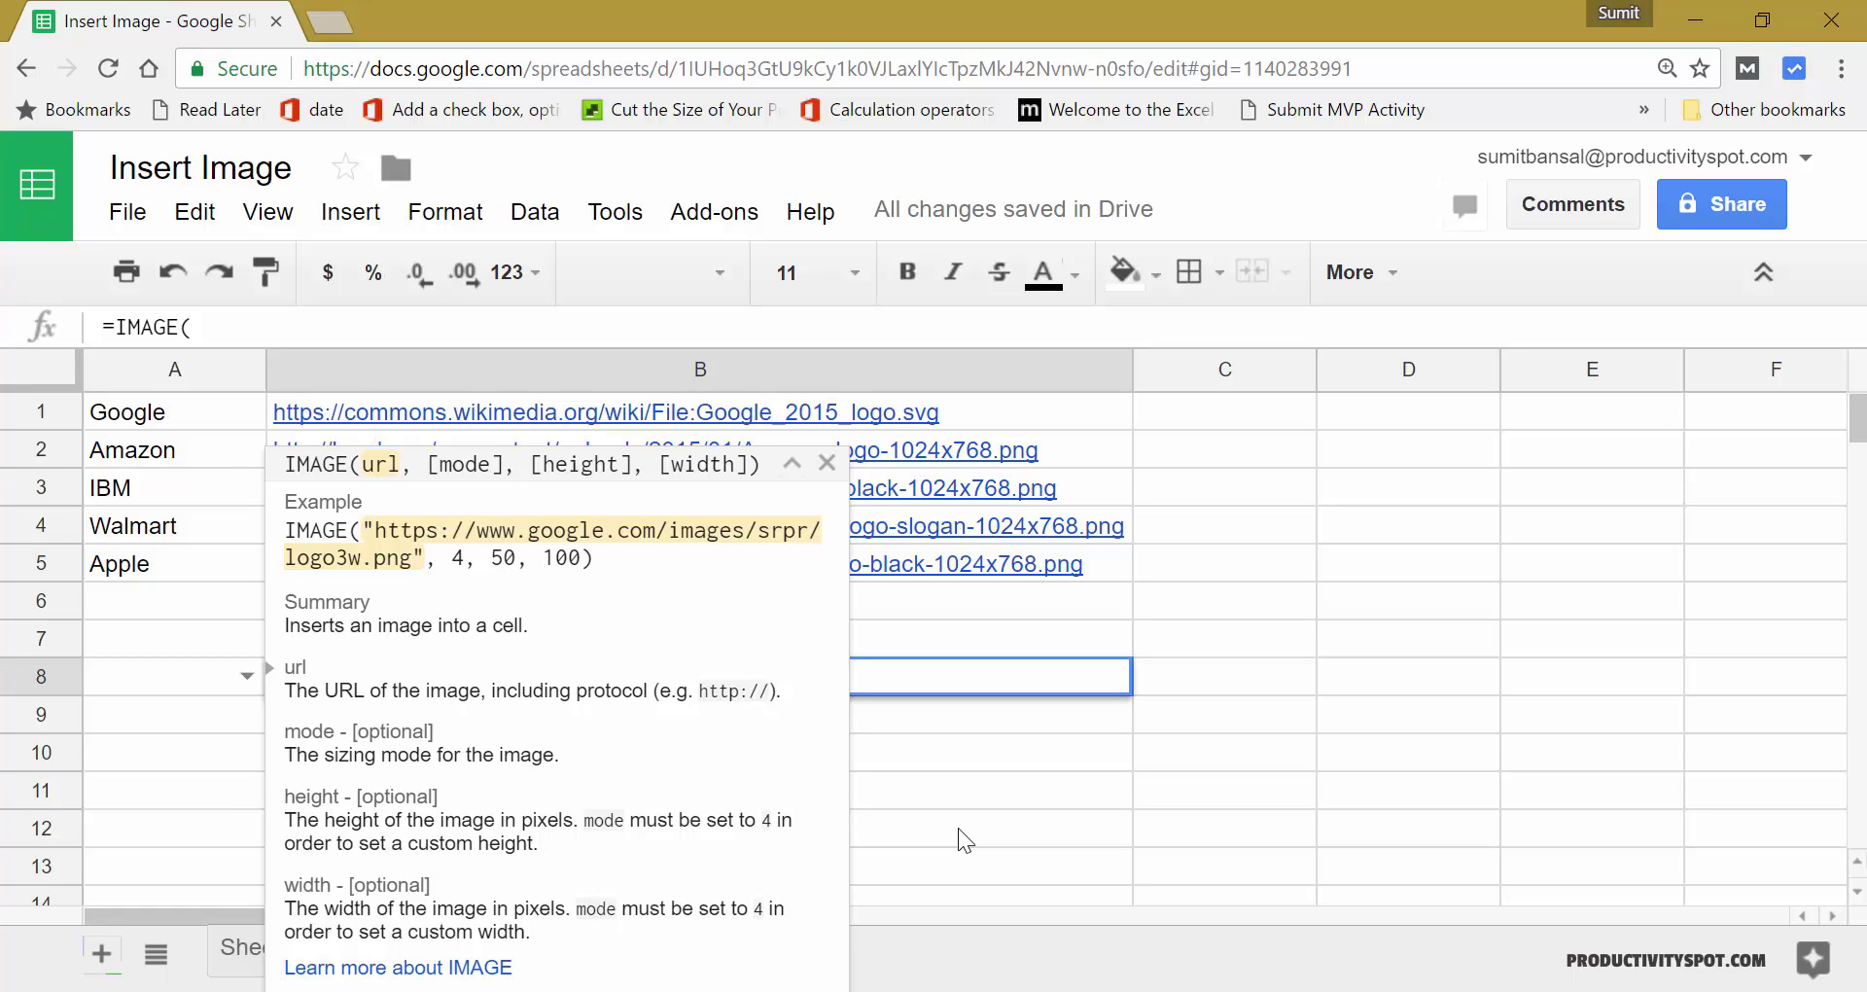
type("vlookup(")
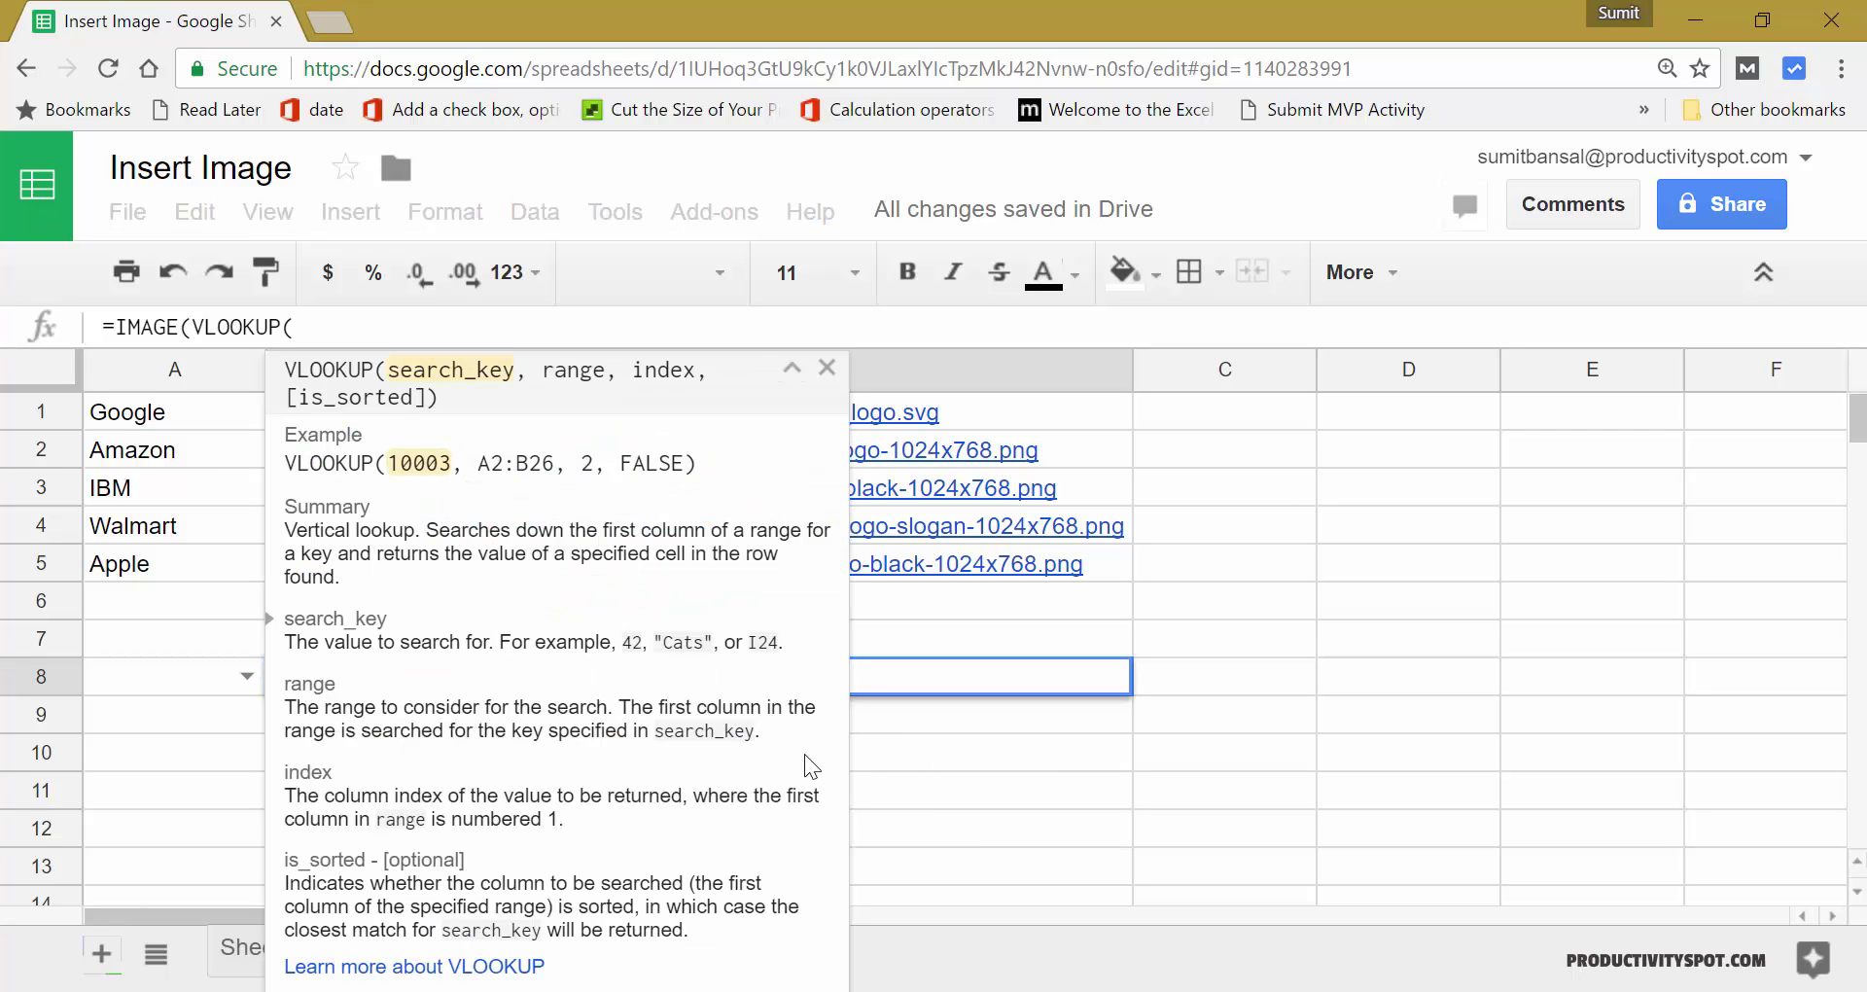
left_click(180, 683)
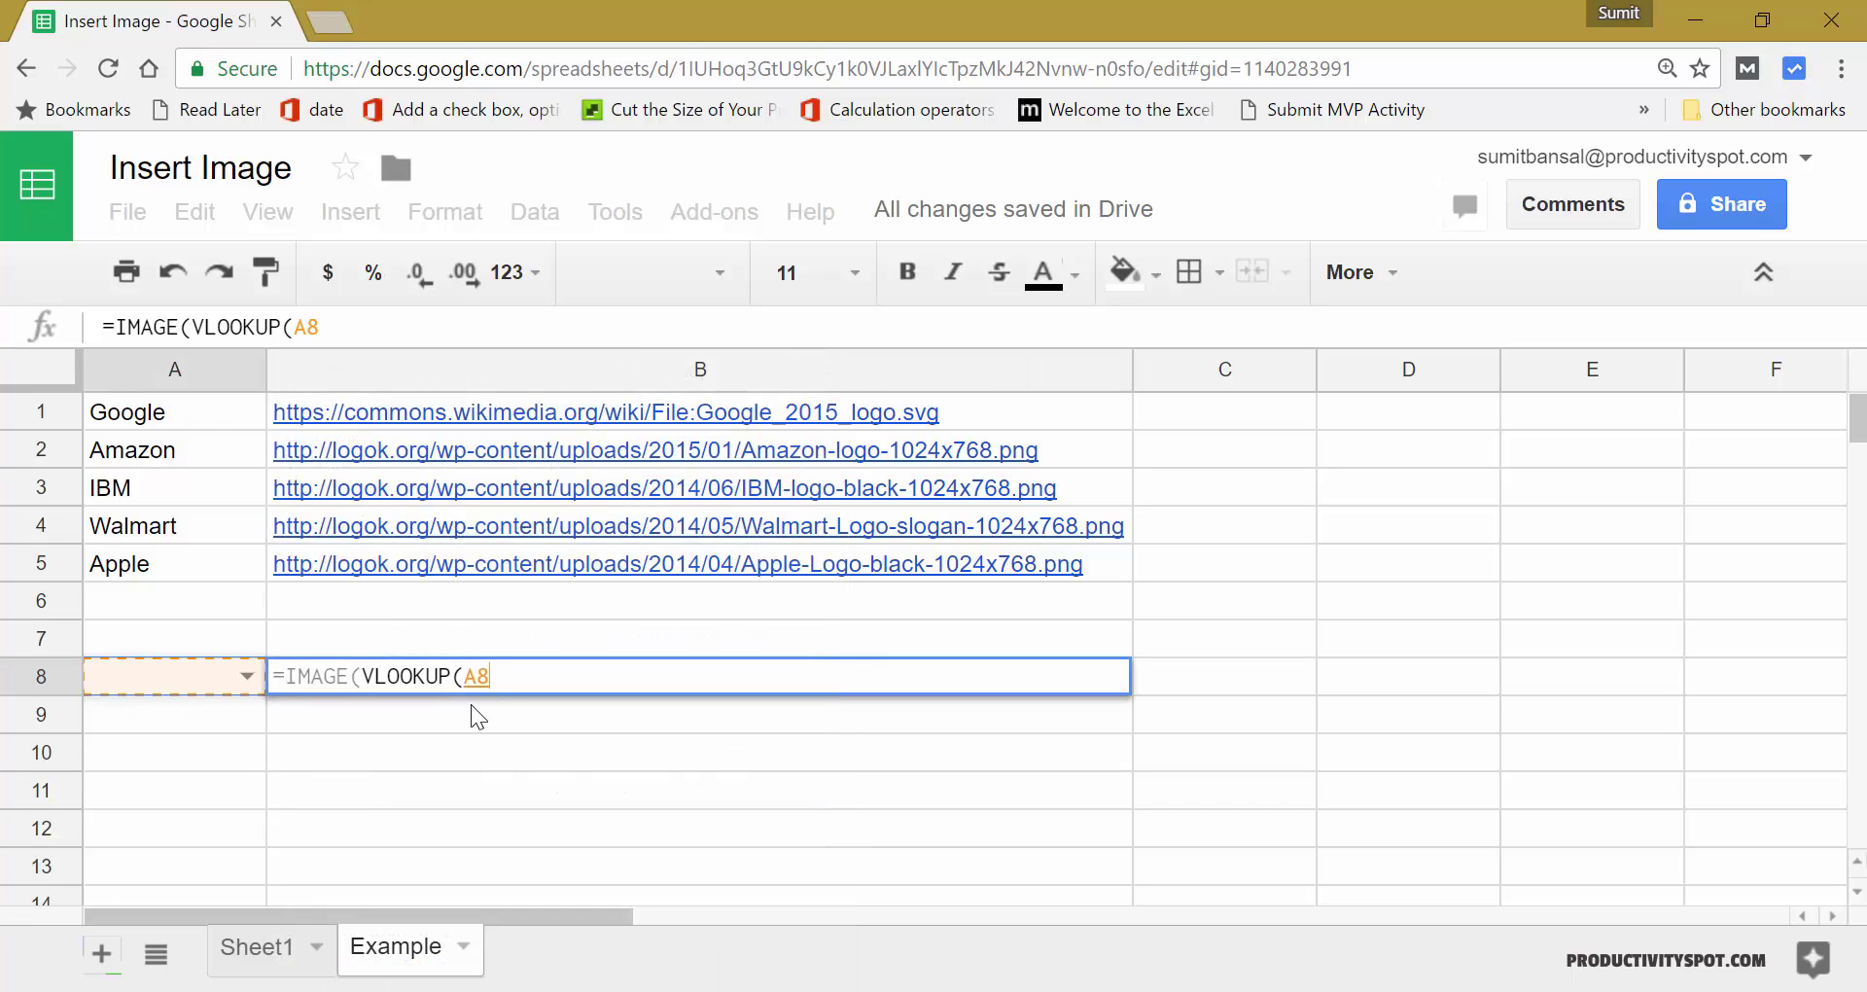
type(",")
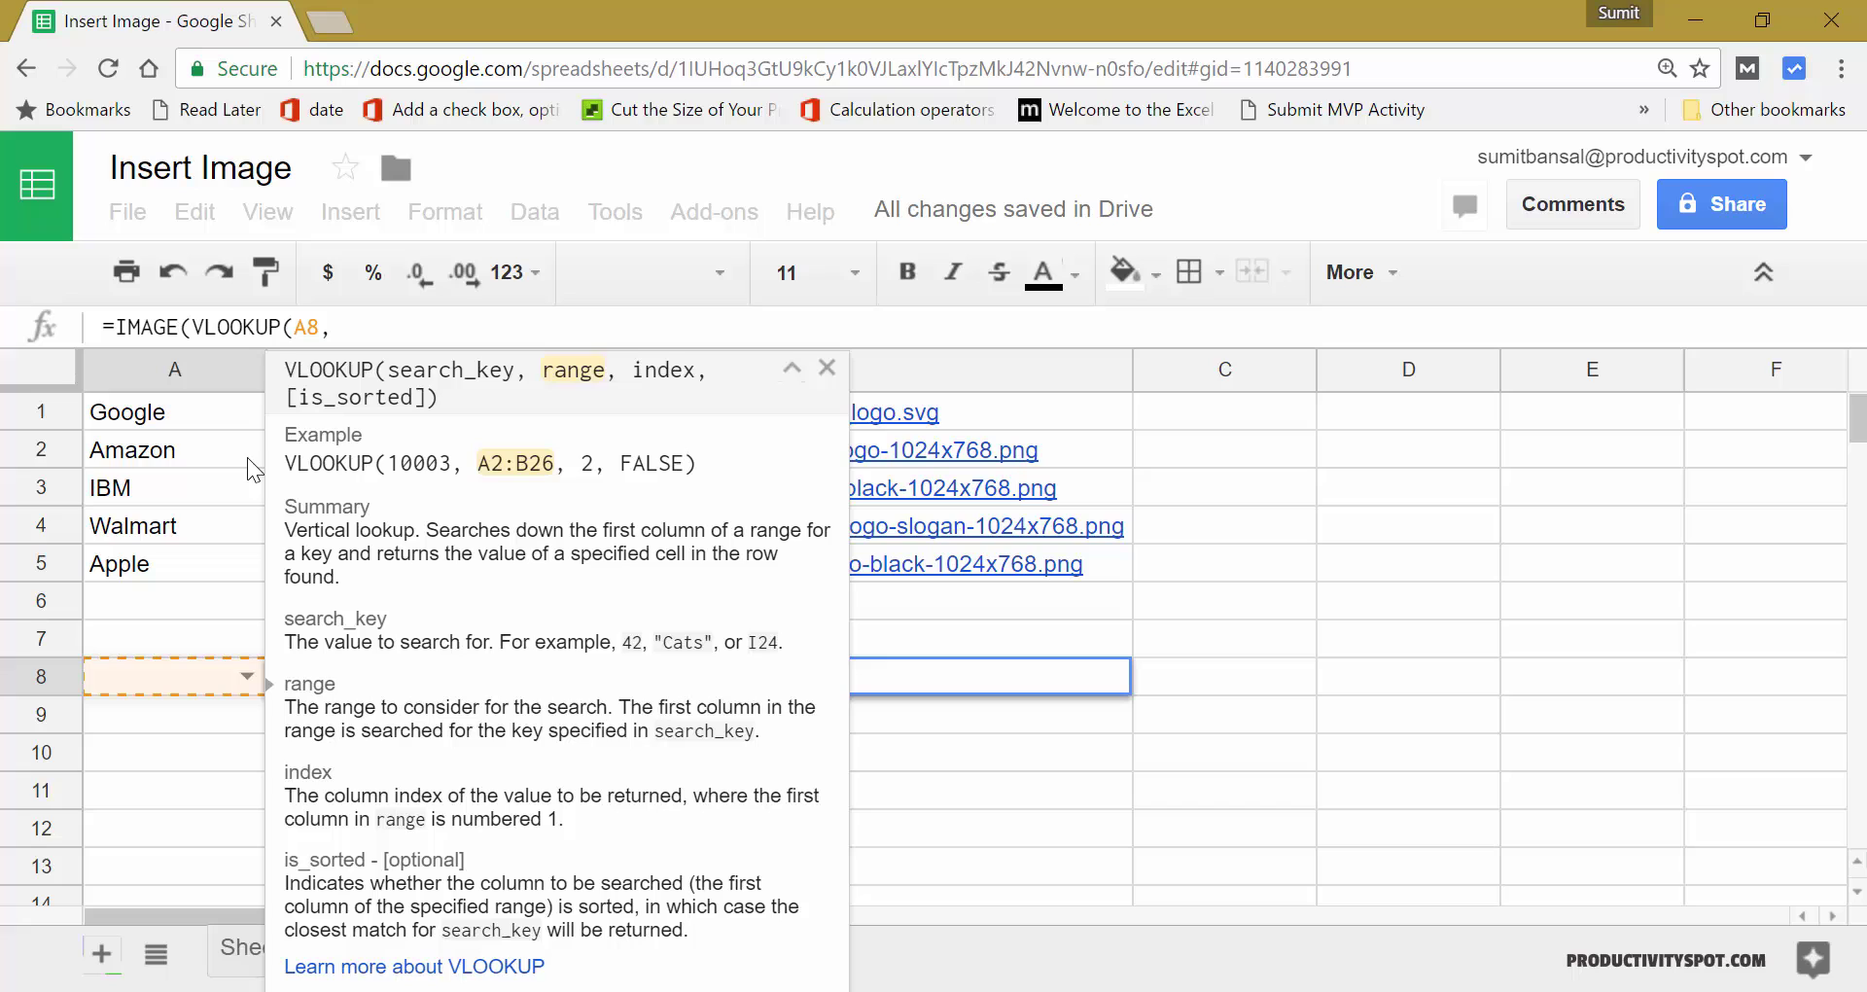
mouse_move(192, 408)
left_mouse_down()
mouse_move(219, 543)
mouse_move(321, 567)
left_mouse_up()
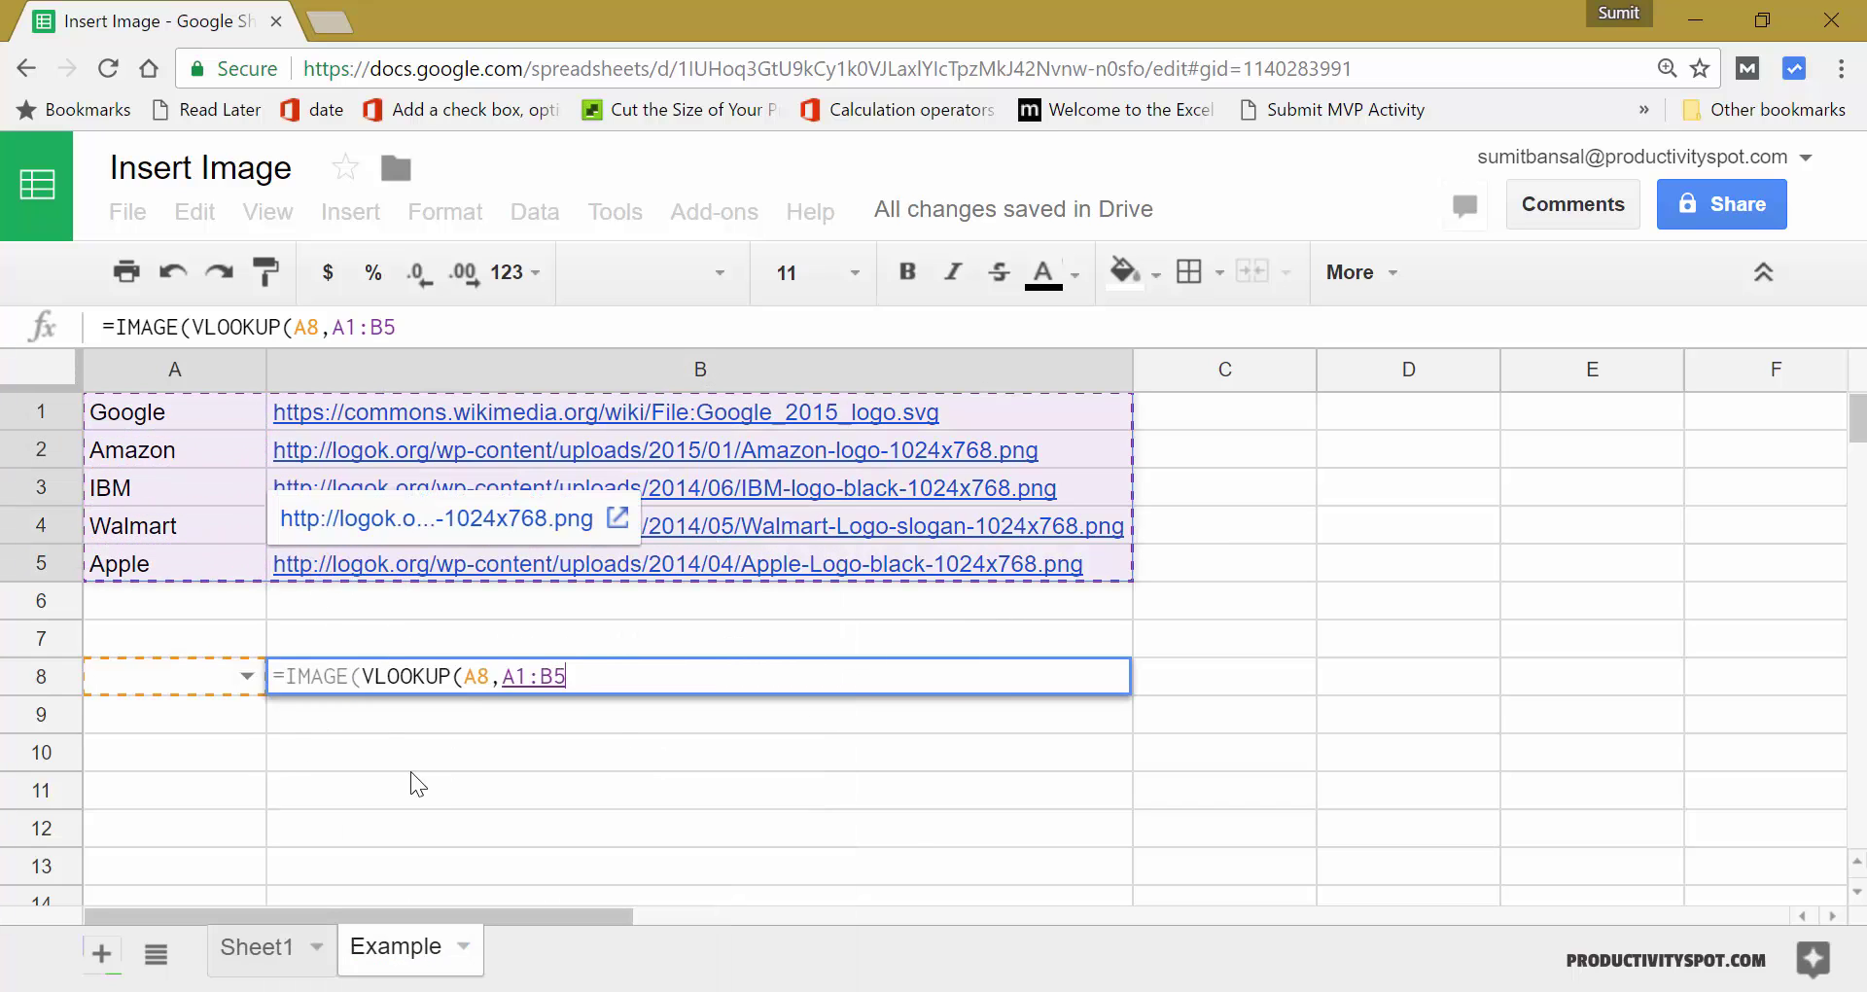
key("F4")
type(",")
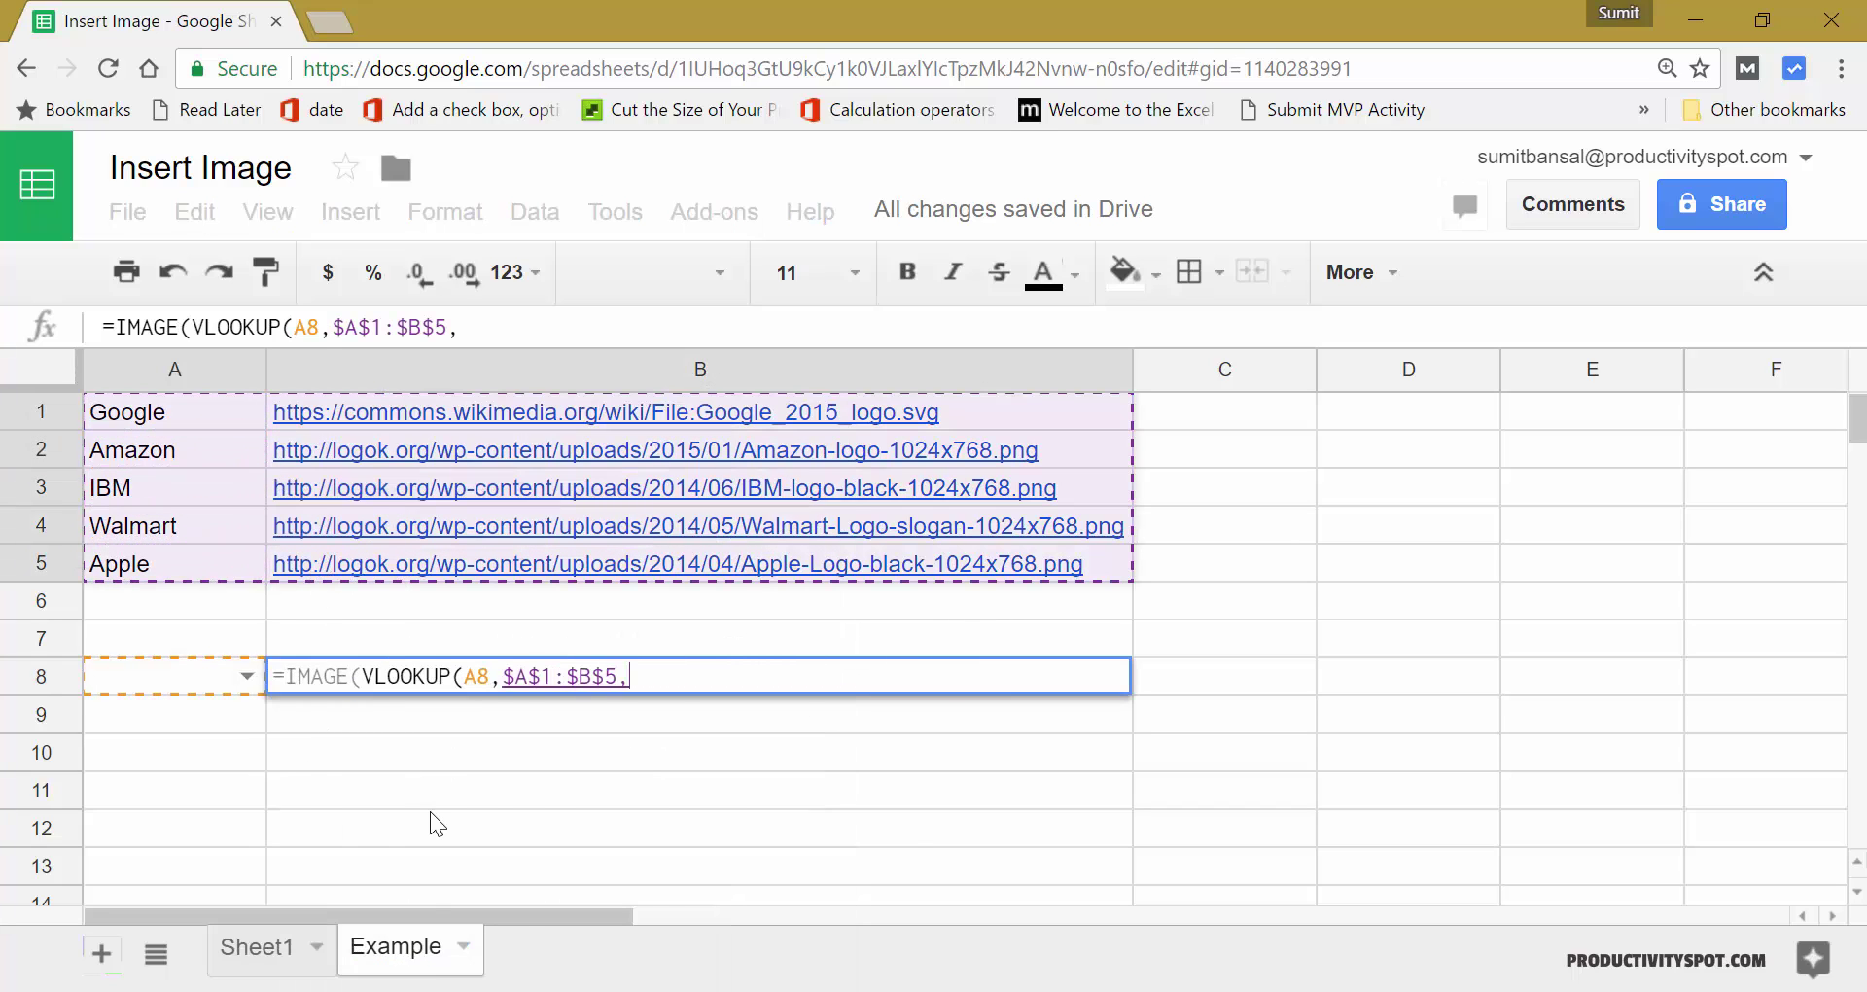
type("2")
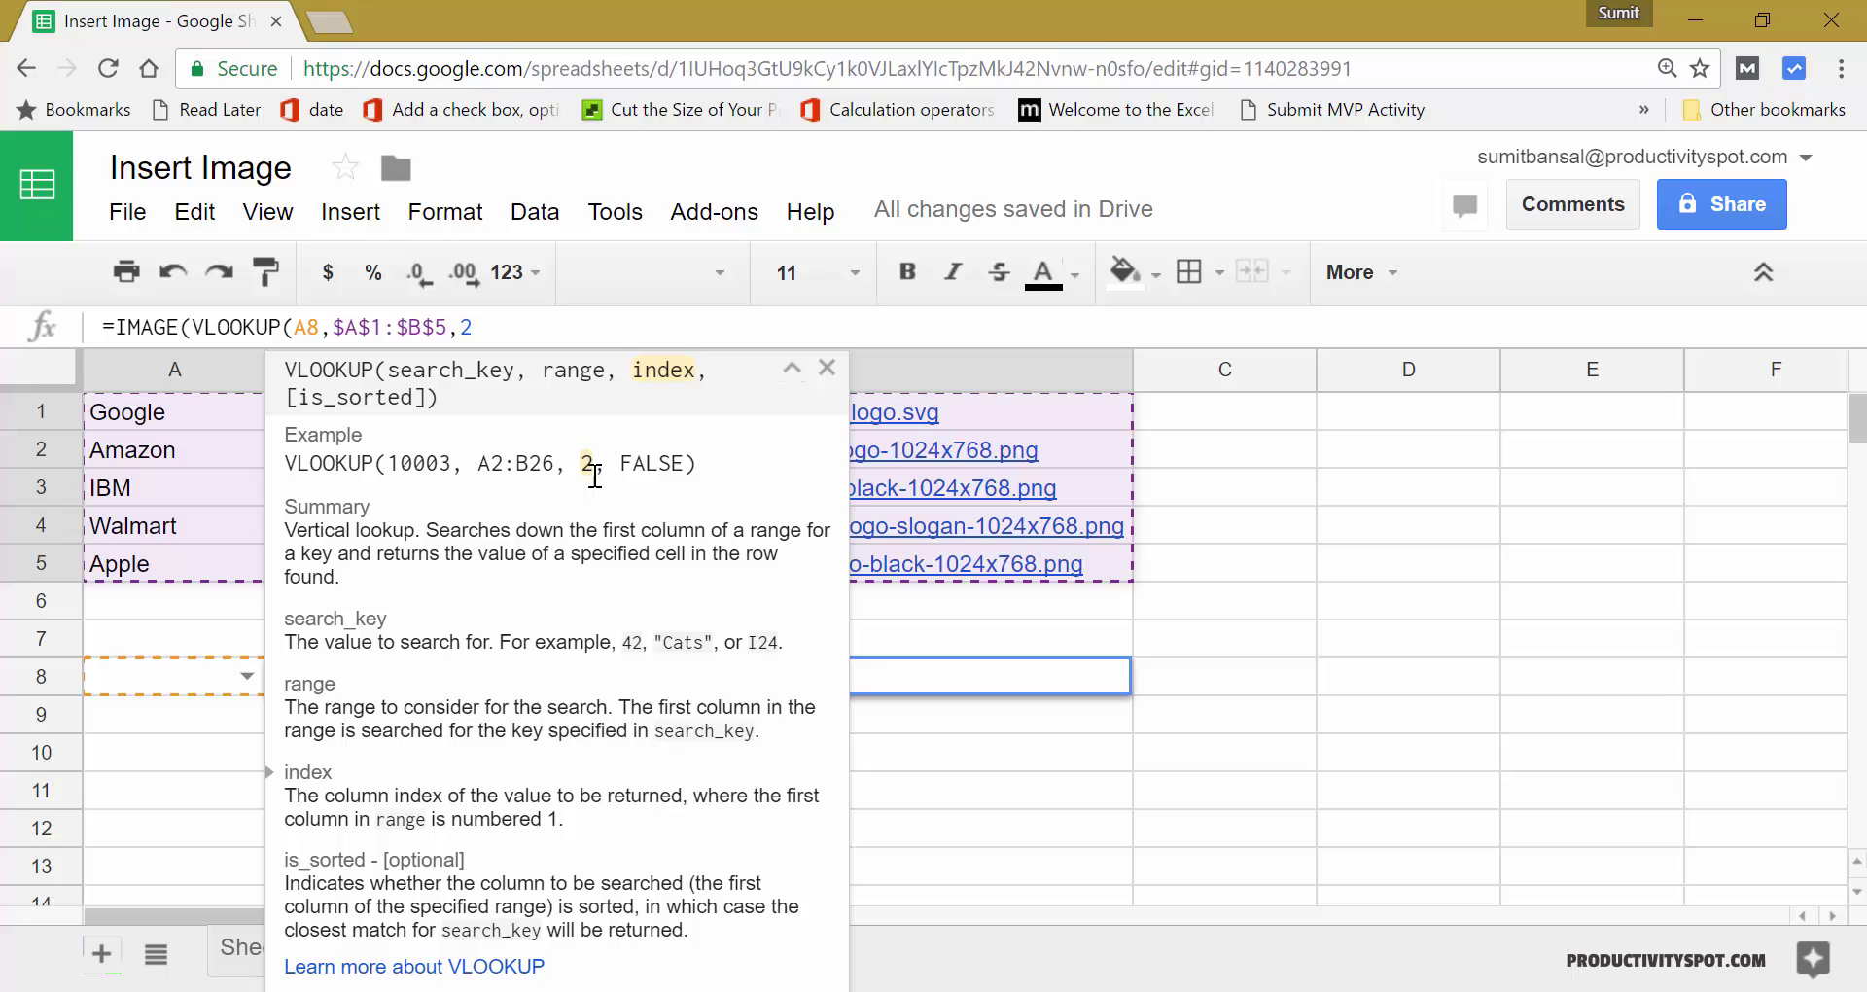
type(",0")
left_click(563, 324)
type(")")
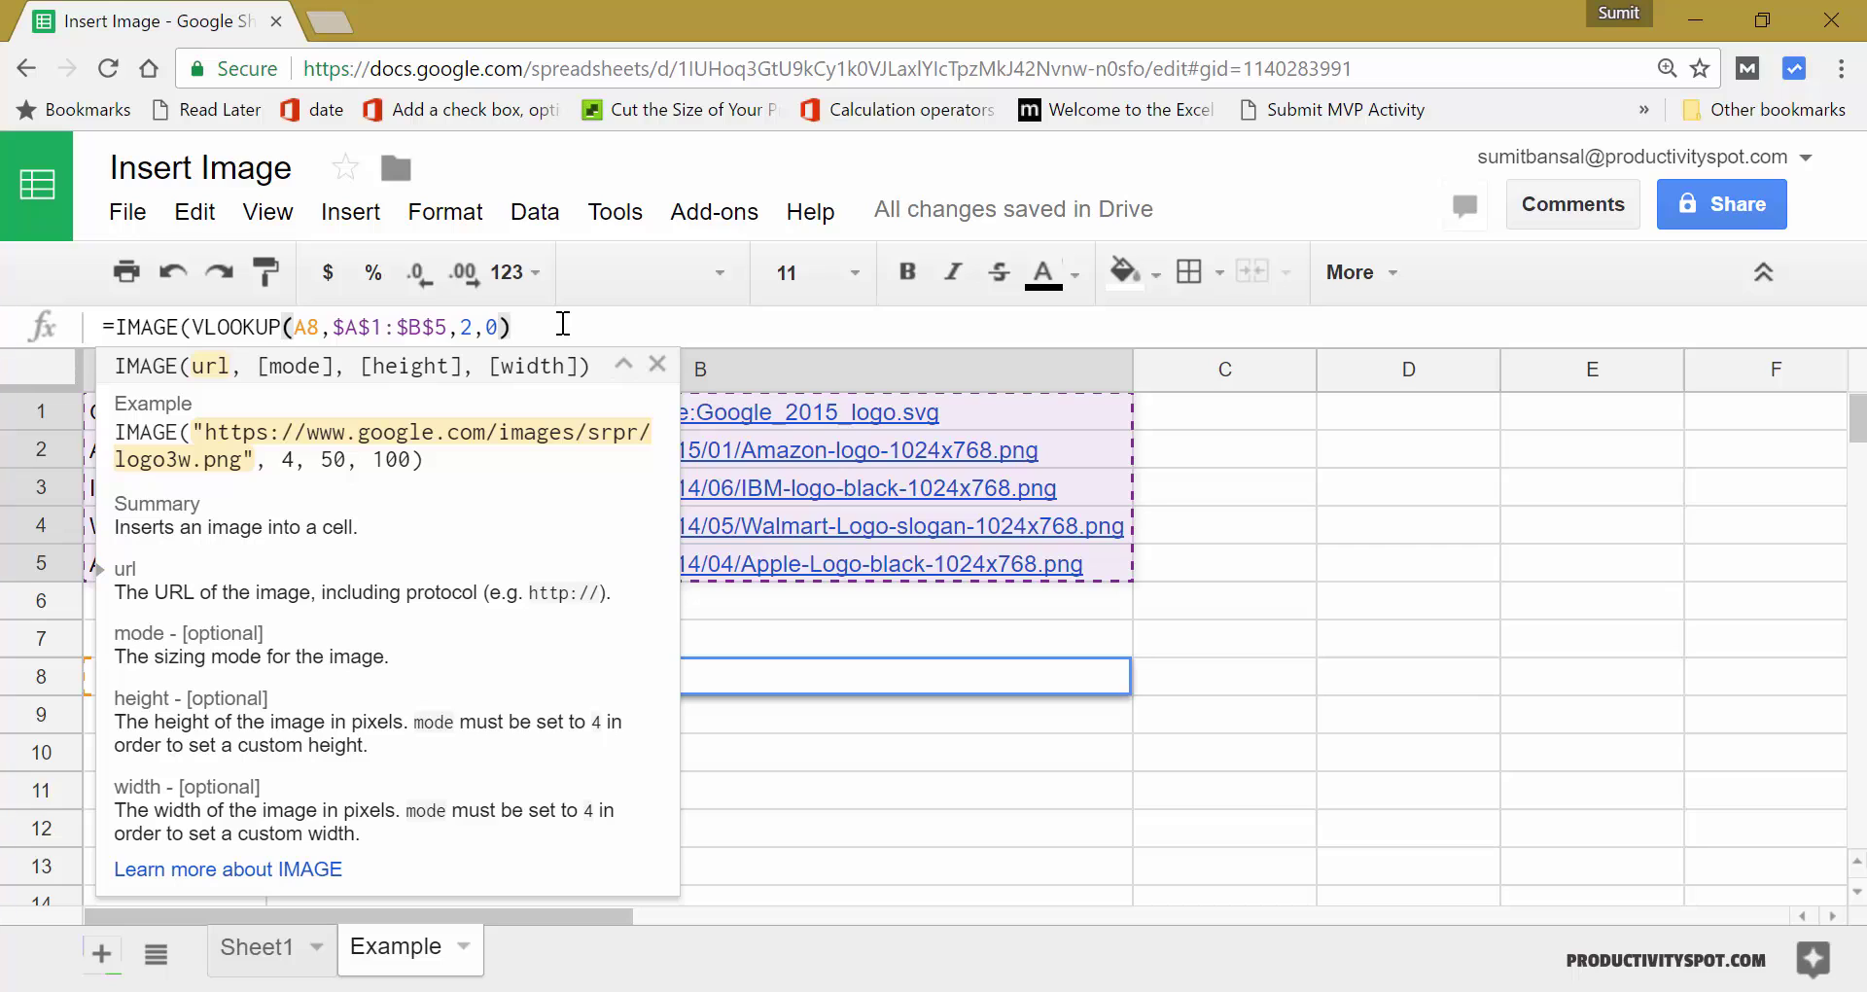
key("Return")
mouse_move(608, 675)
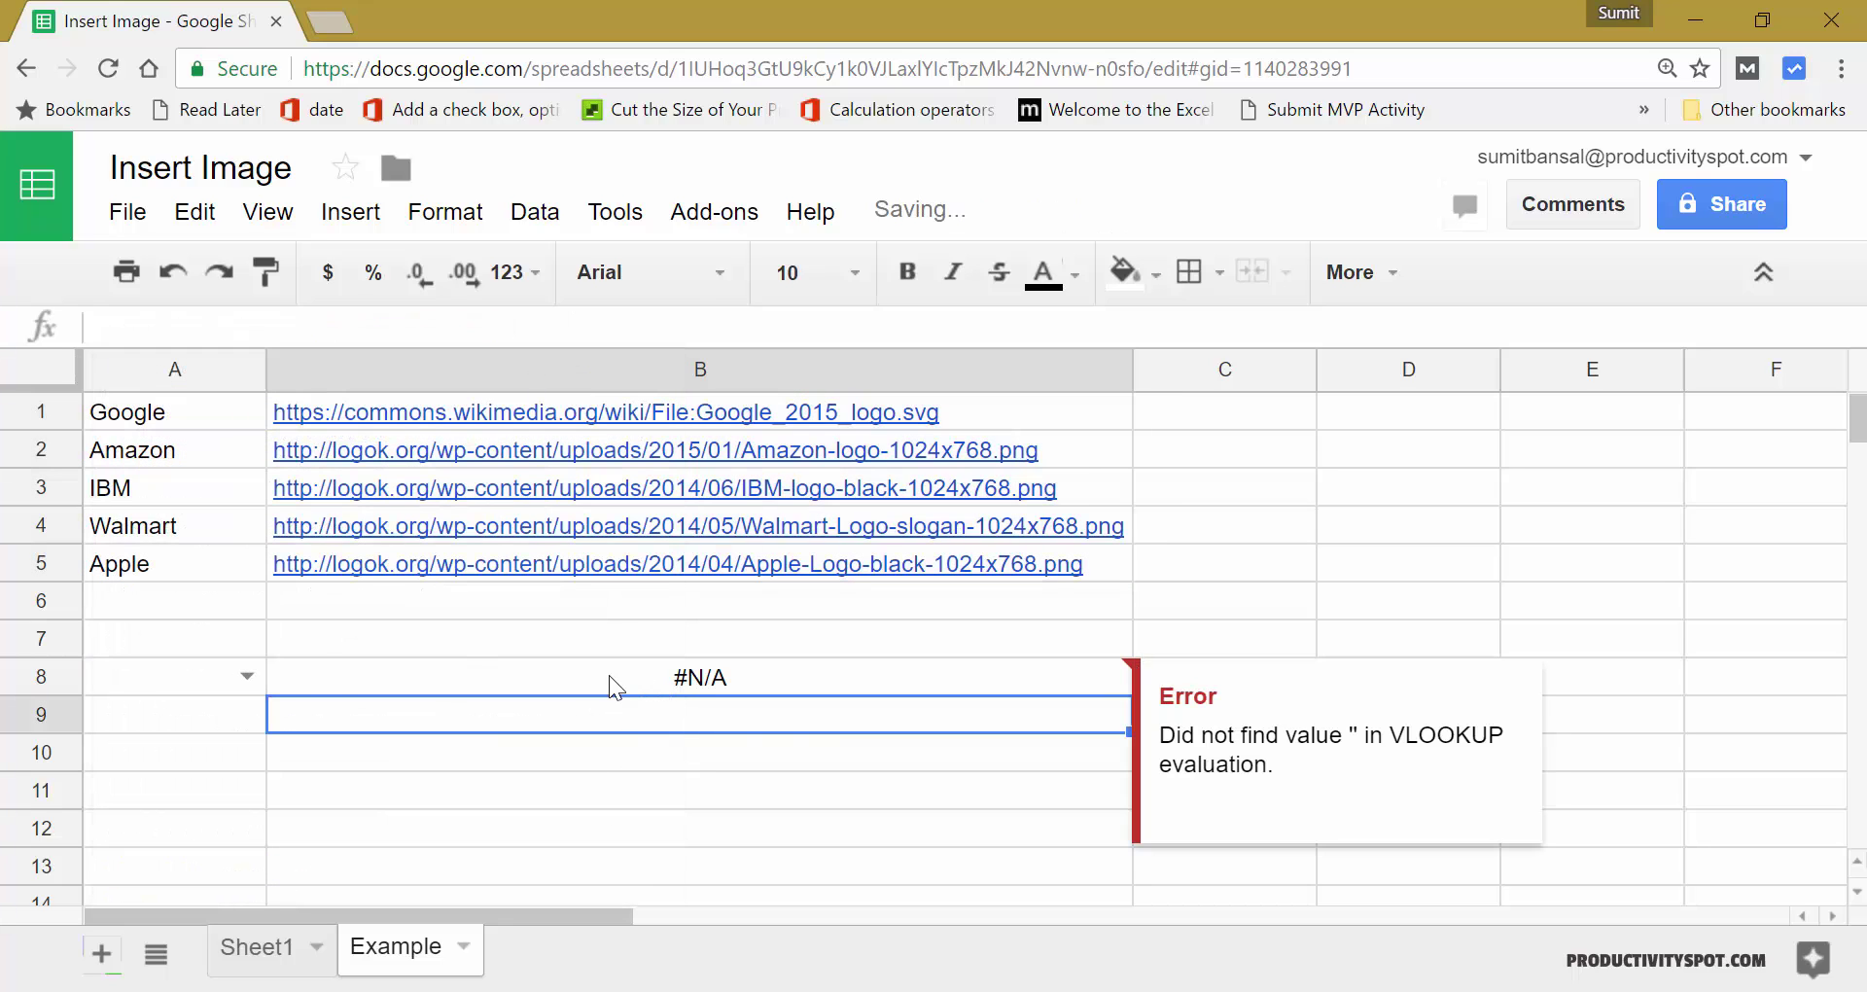
- Choose Apple in A8 and make row 8 taller so the logo fits
left_click(248, 675)
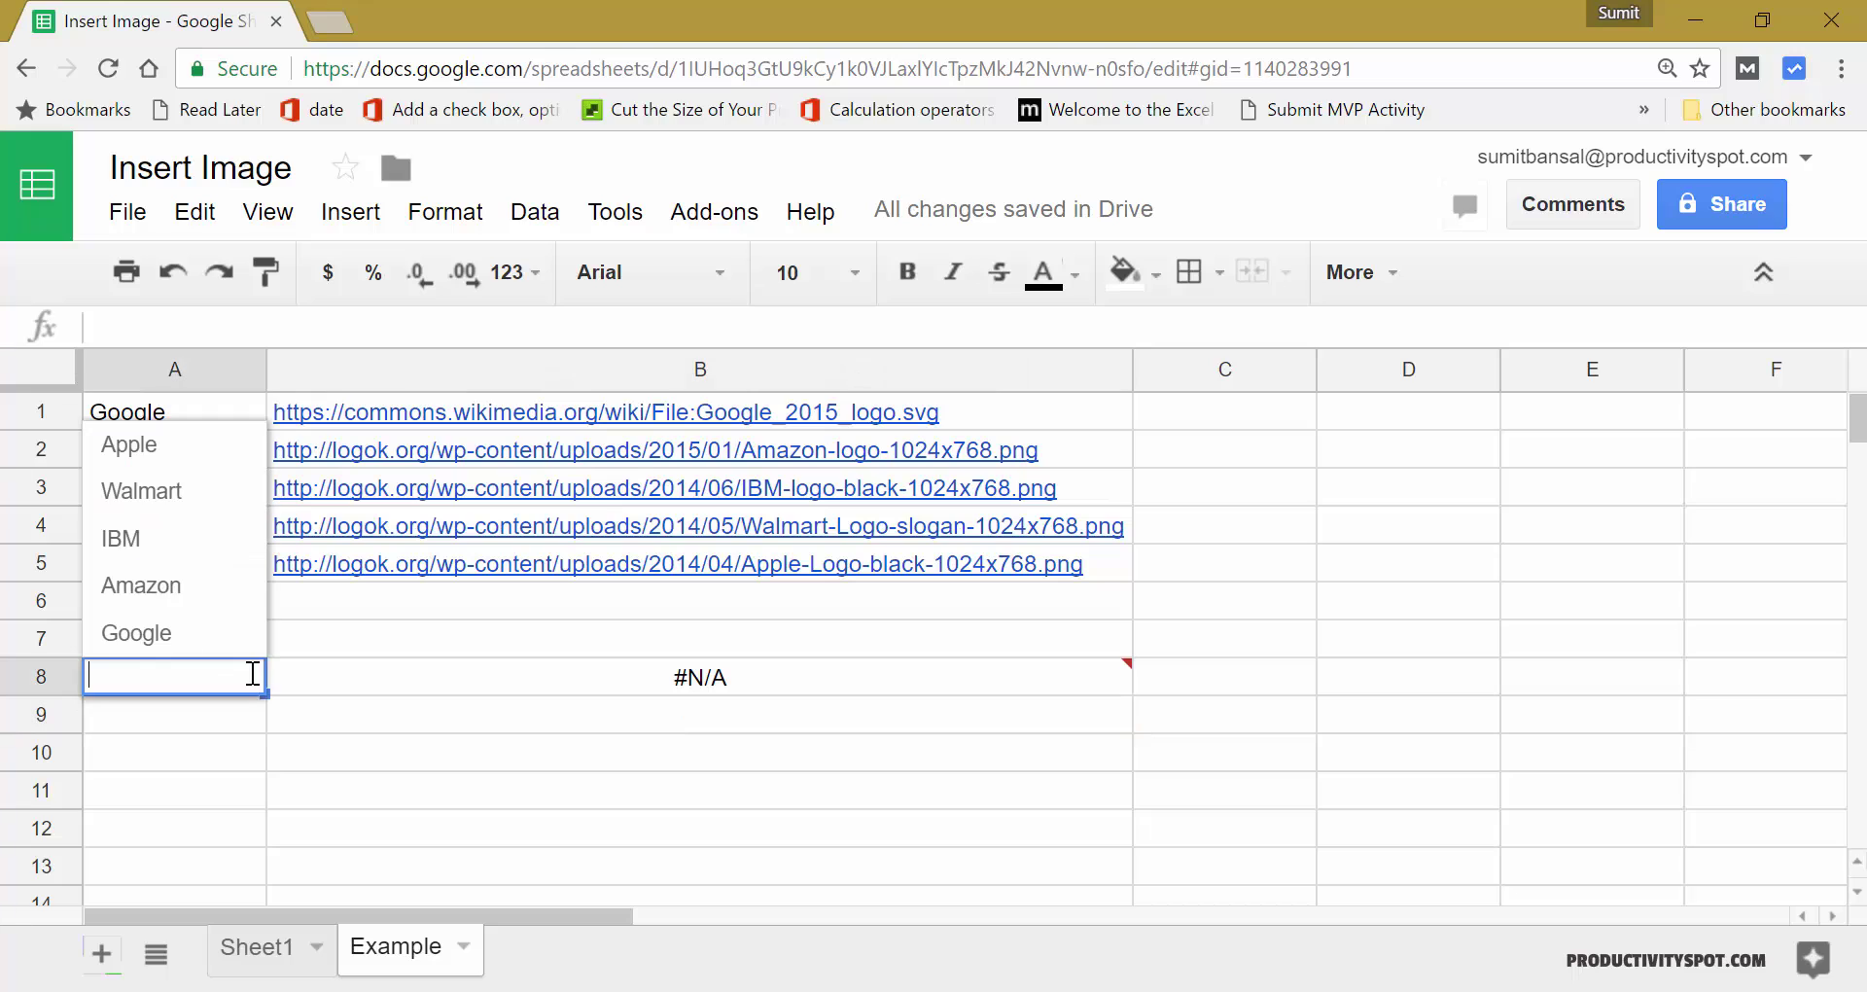
left_click(173, 466)
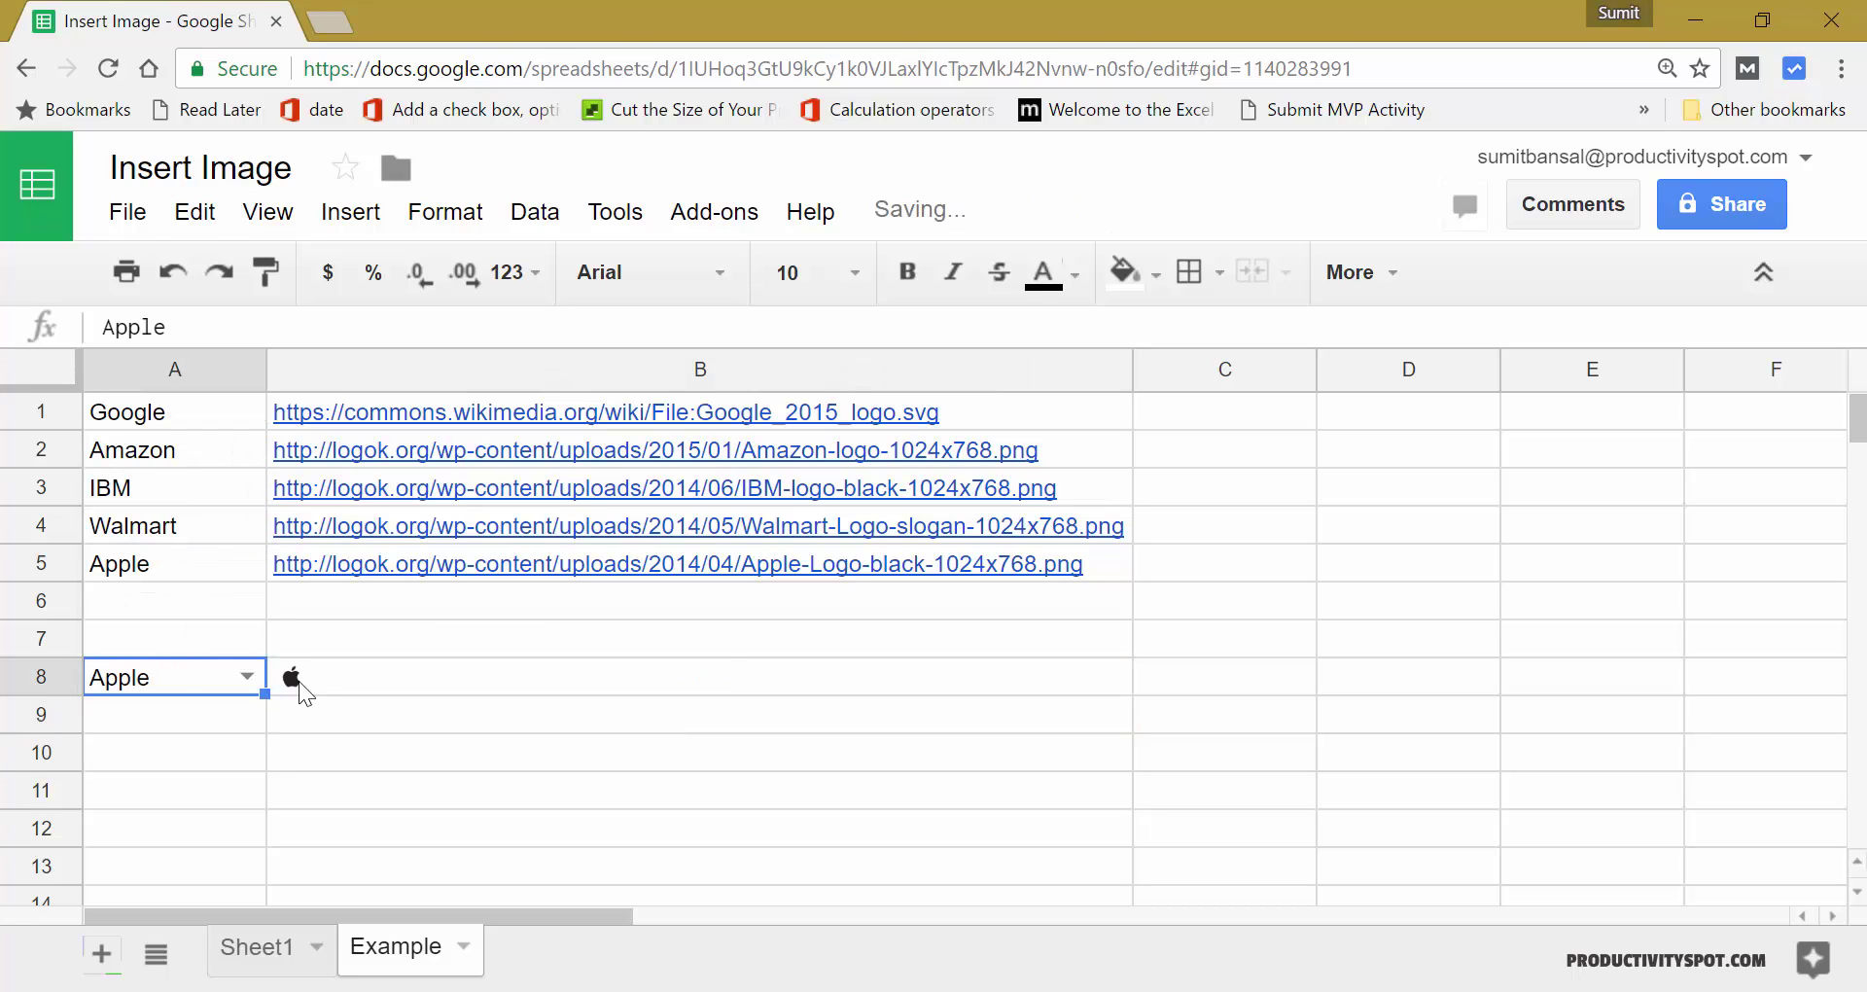
left_click_drag(50, 695, 119, 780)
- Switch A8 to IBM, then Google, checking B8's formula and B1's URL, and finally Amazon
left_click(251, 766)
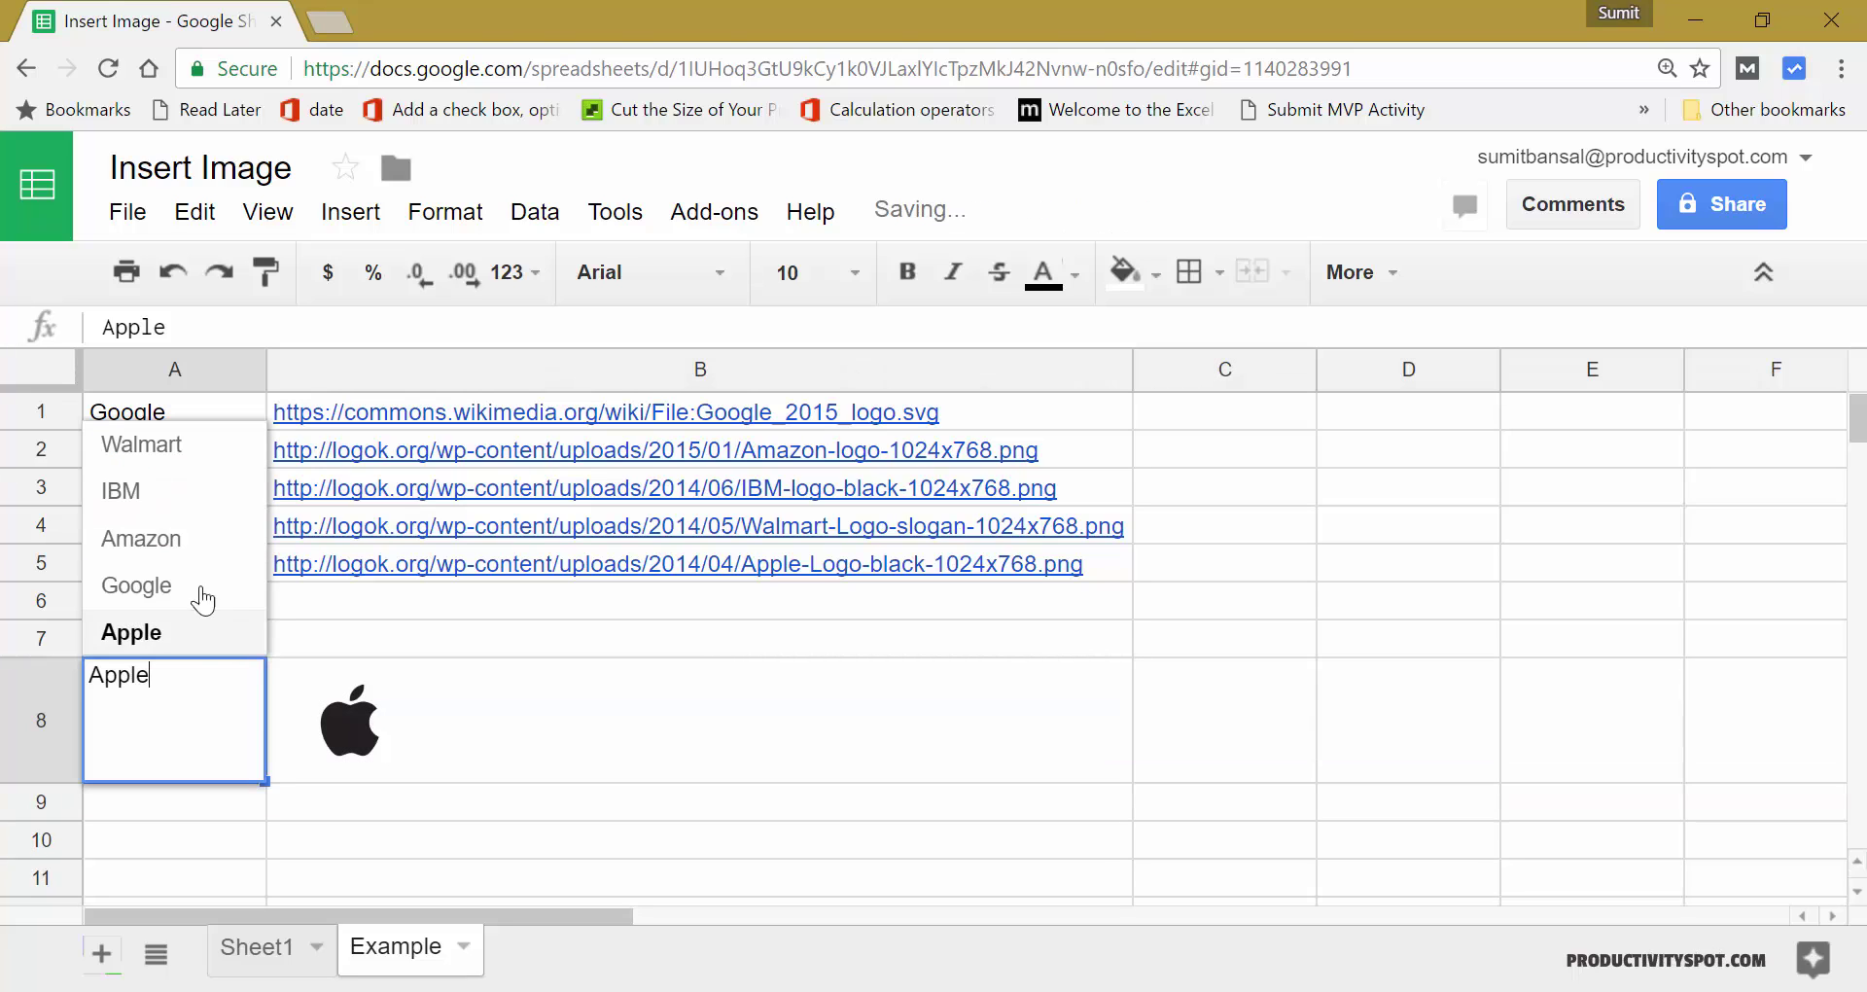
left_click(149, 512)
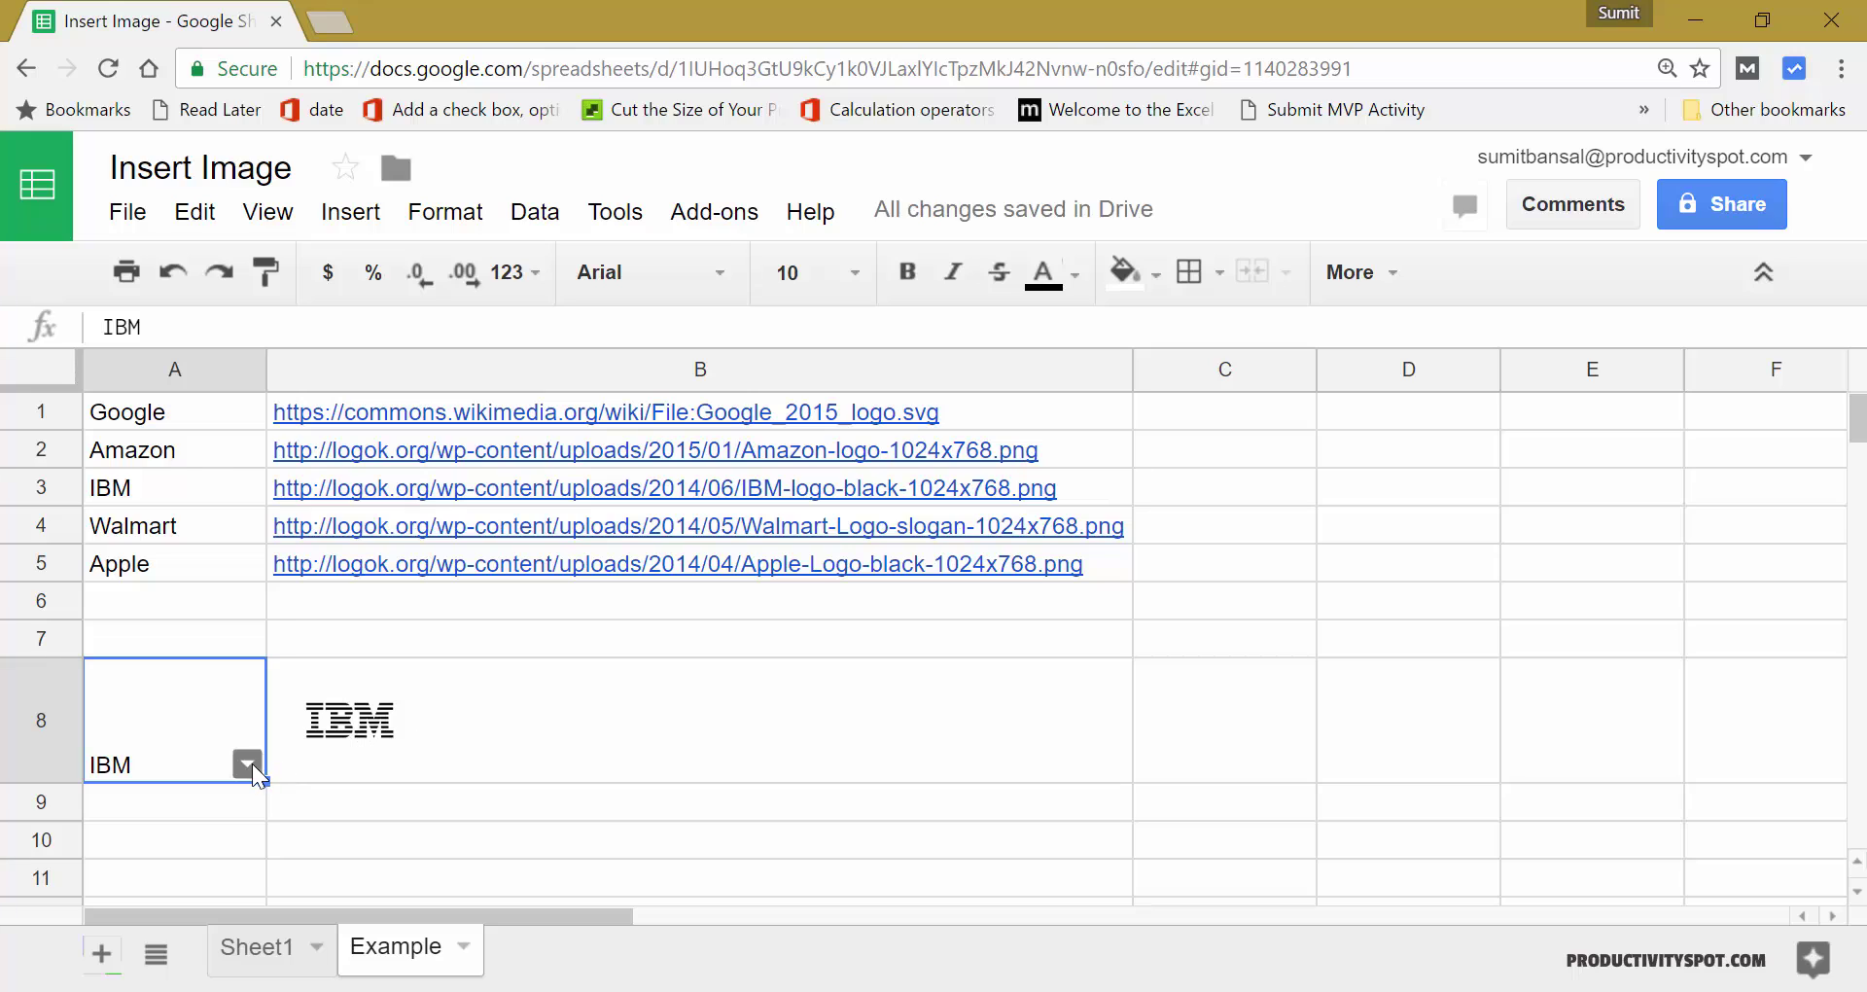
left_click(249, 764)
left_click(192, 591)
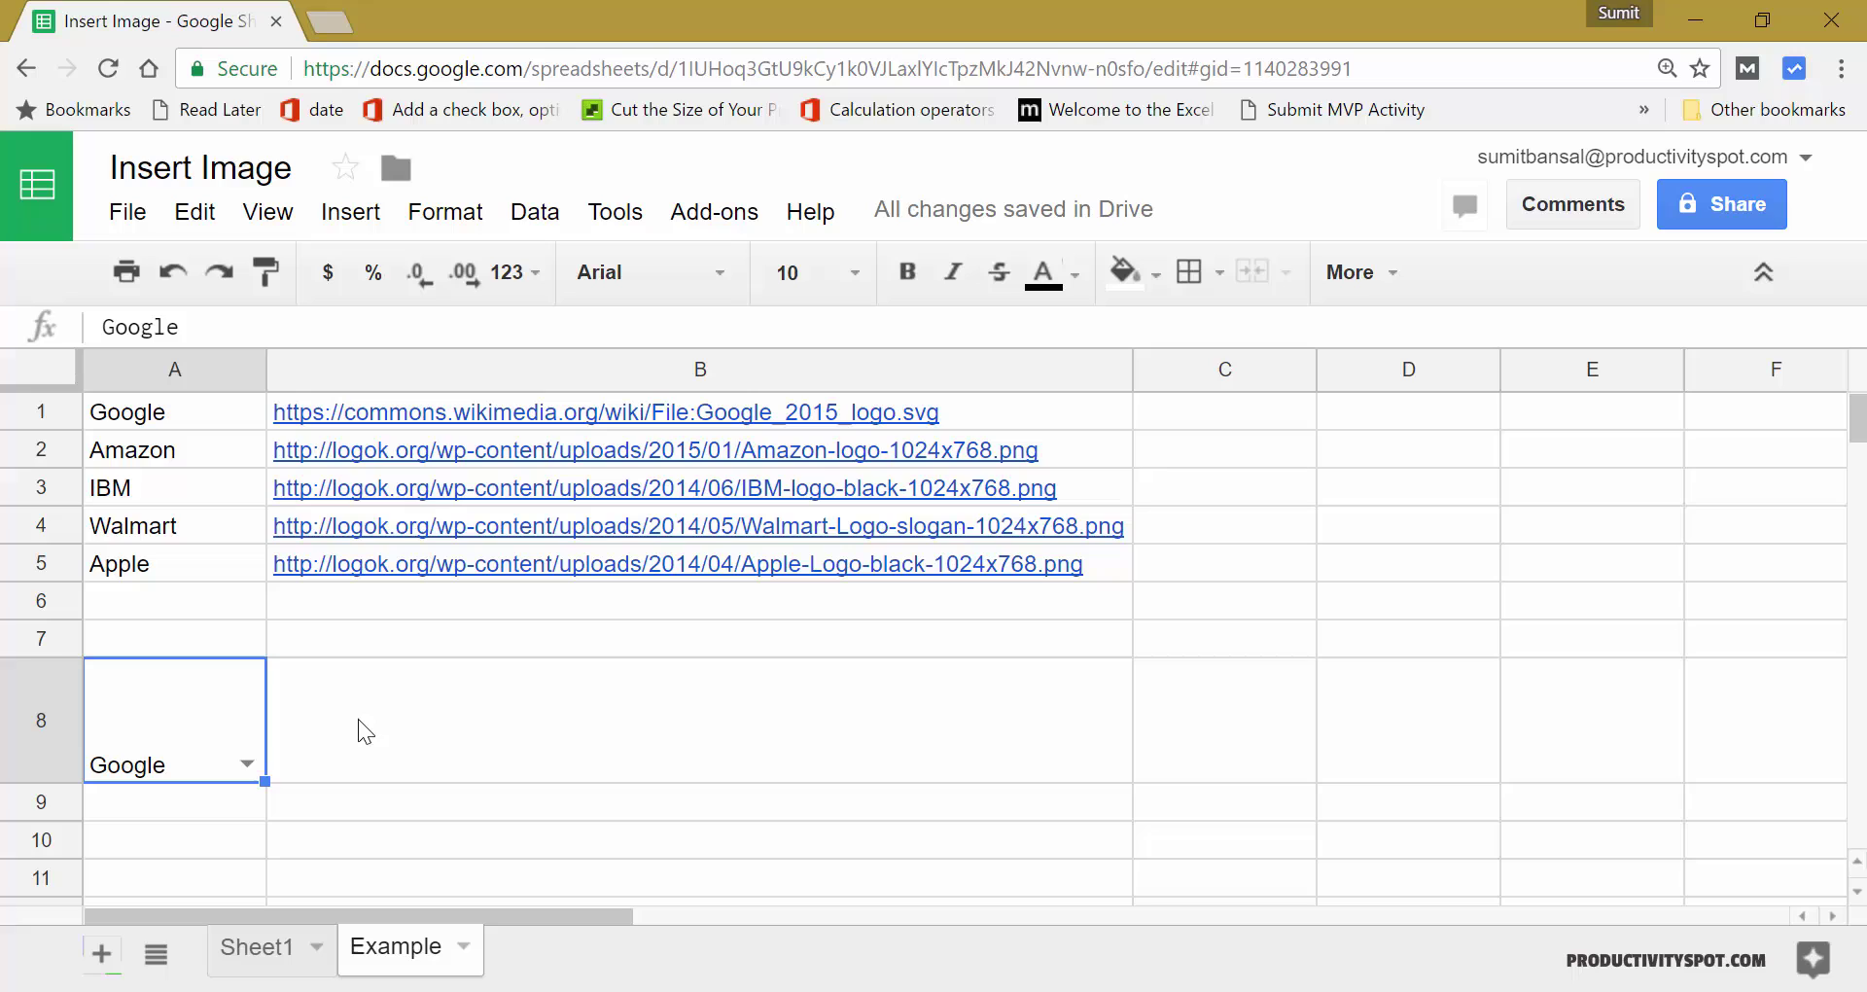
left_click(532, 731)
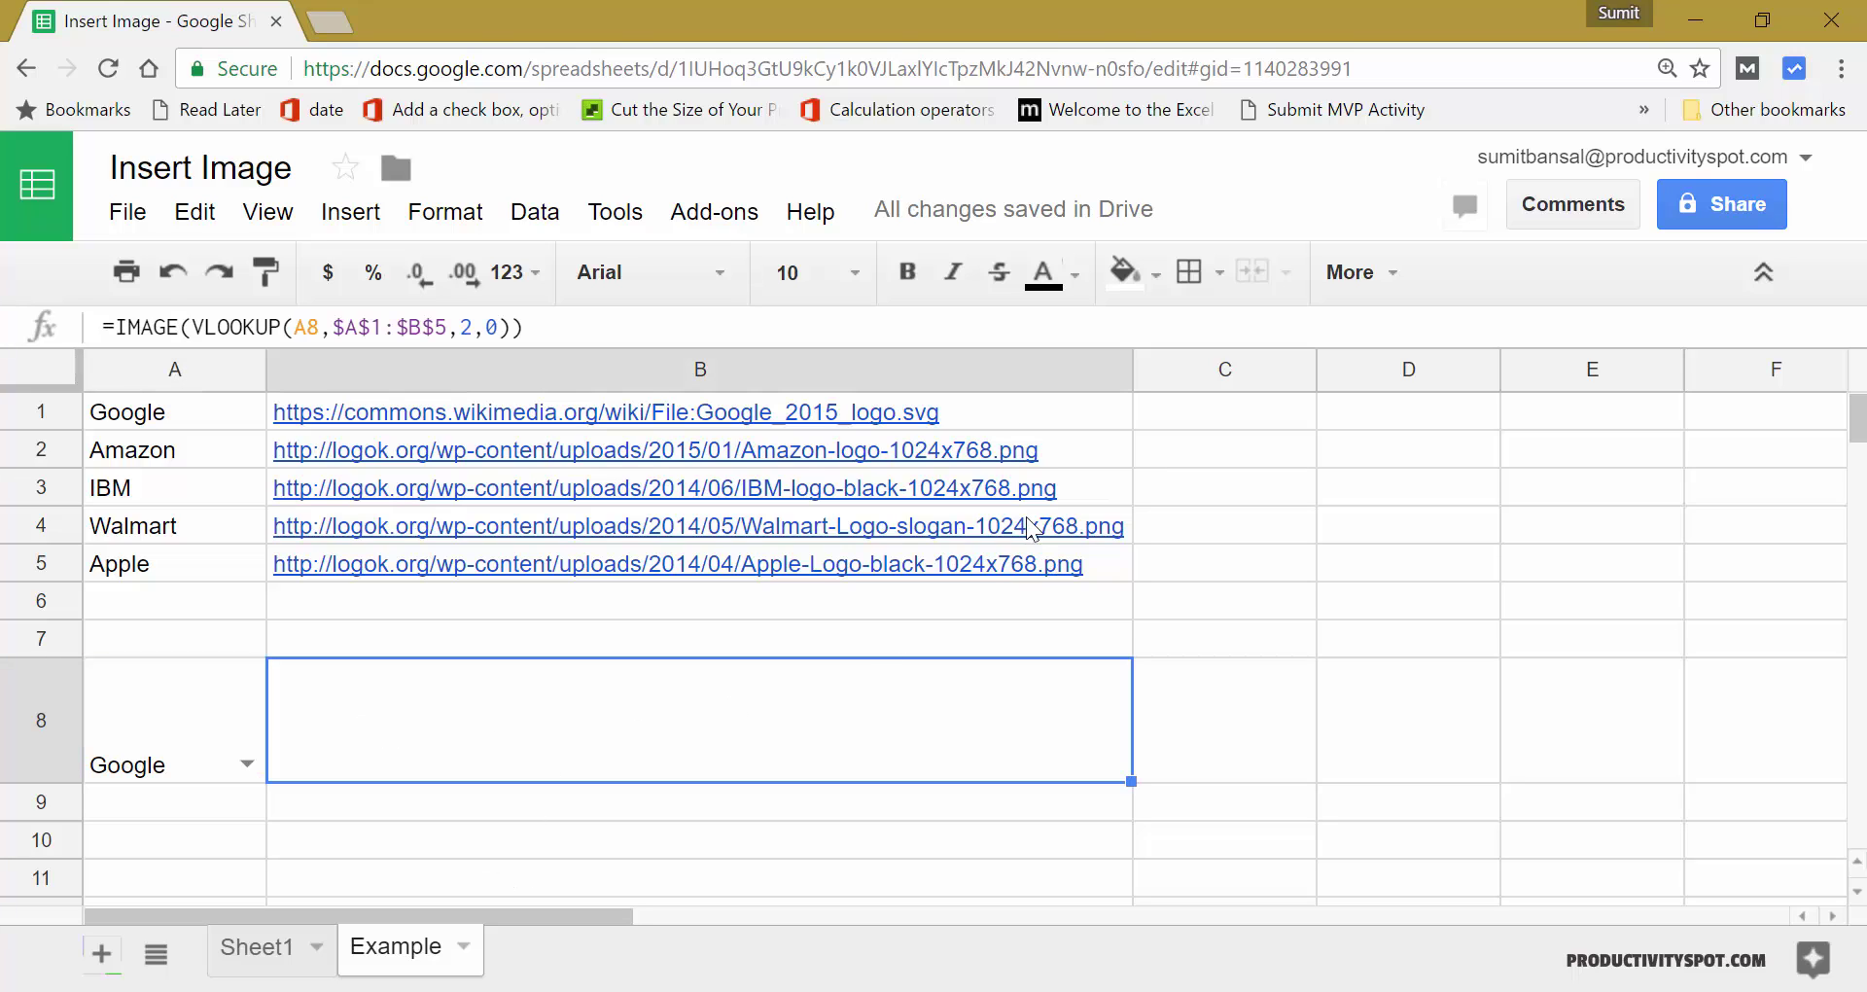
left_click(933, 411)
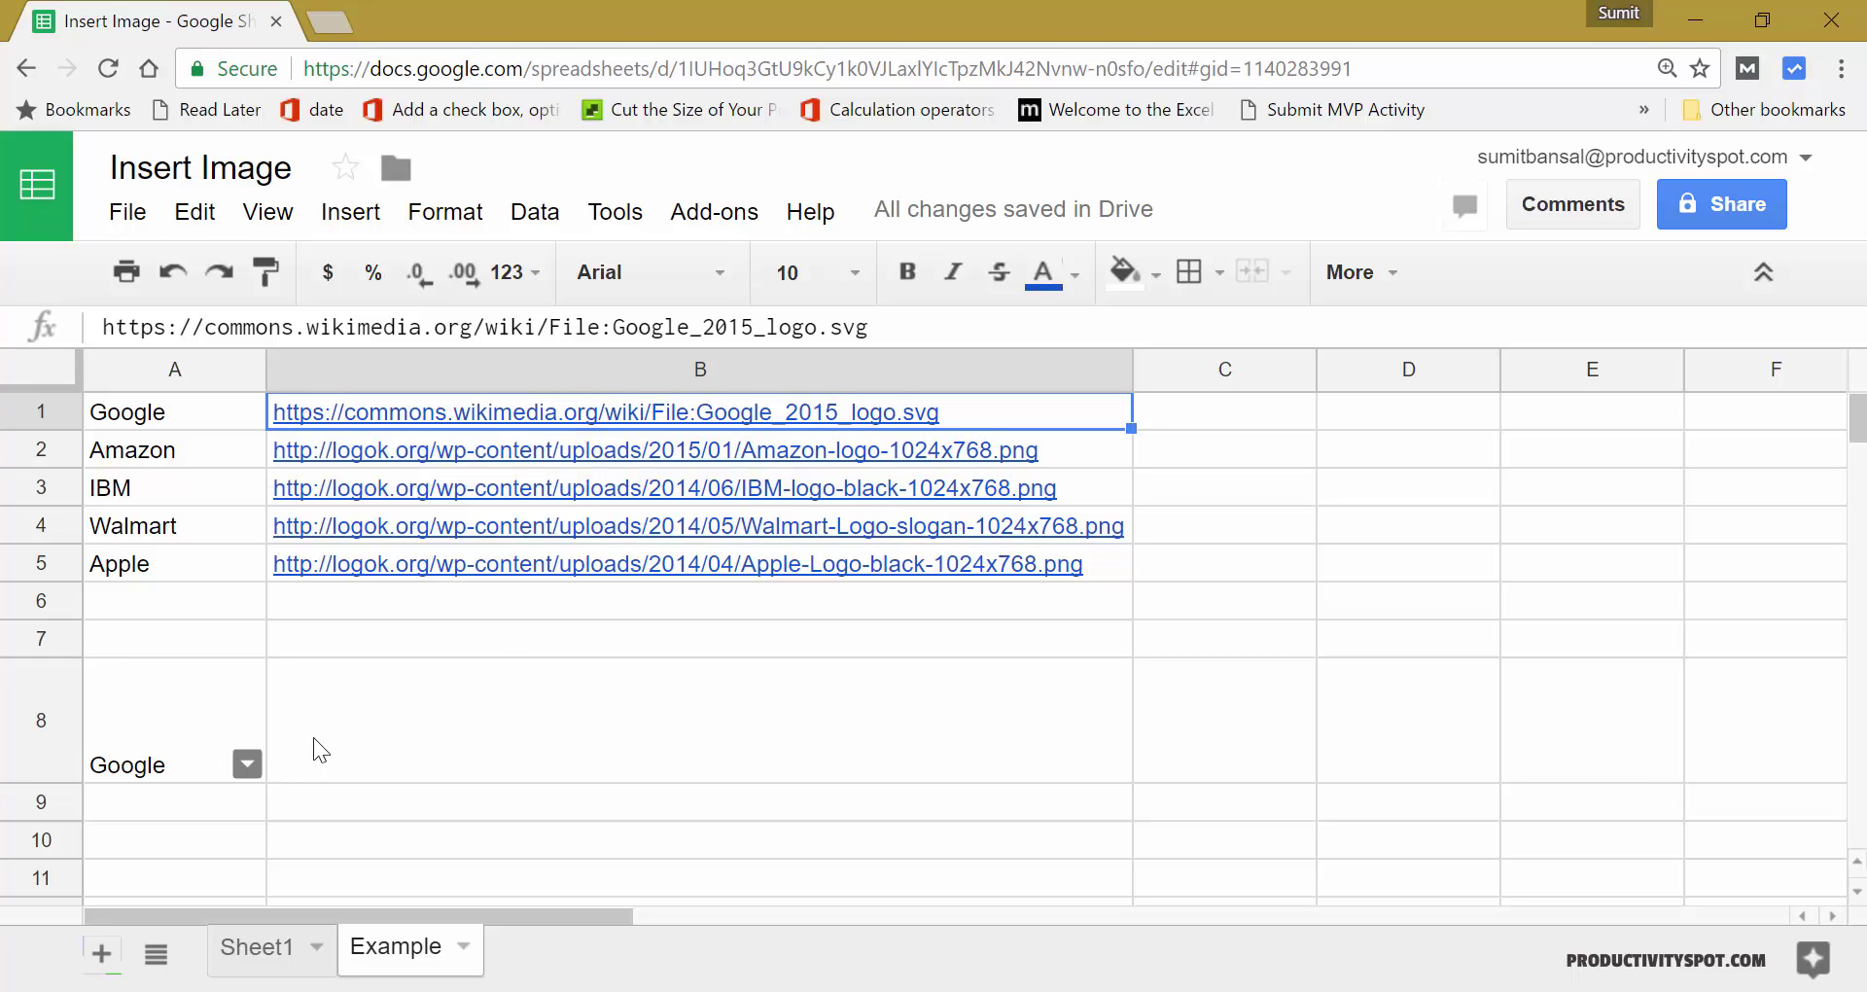
left_click(255, 765)
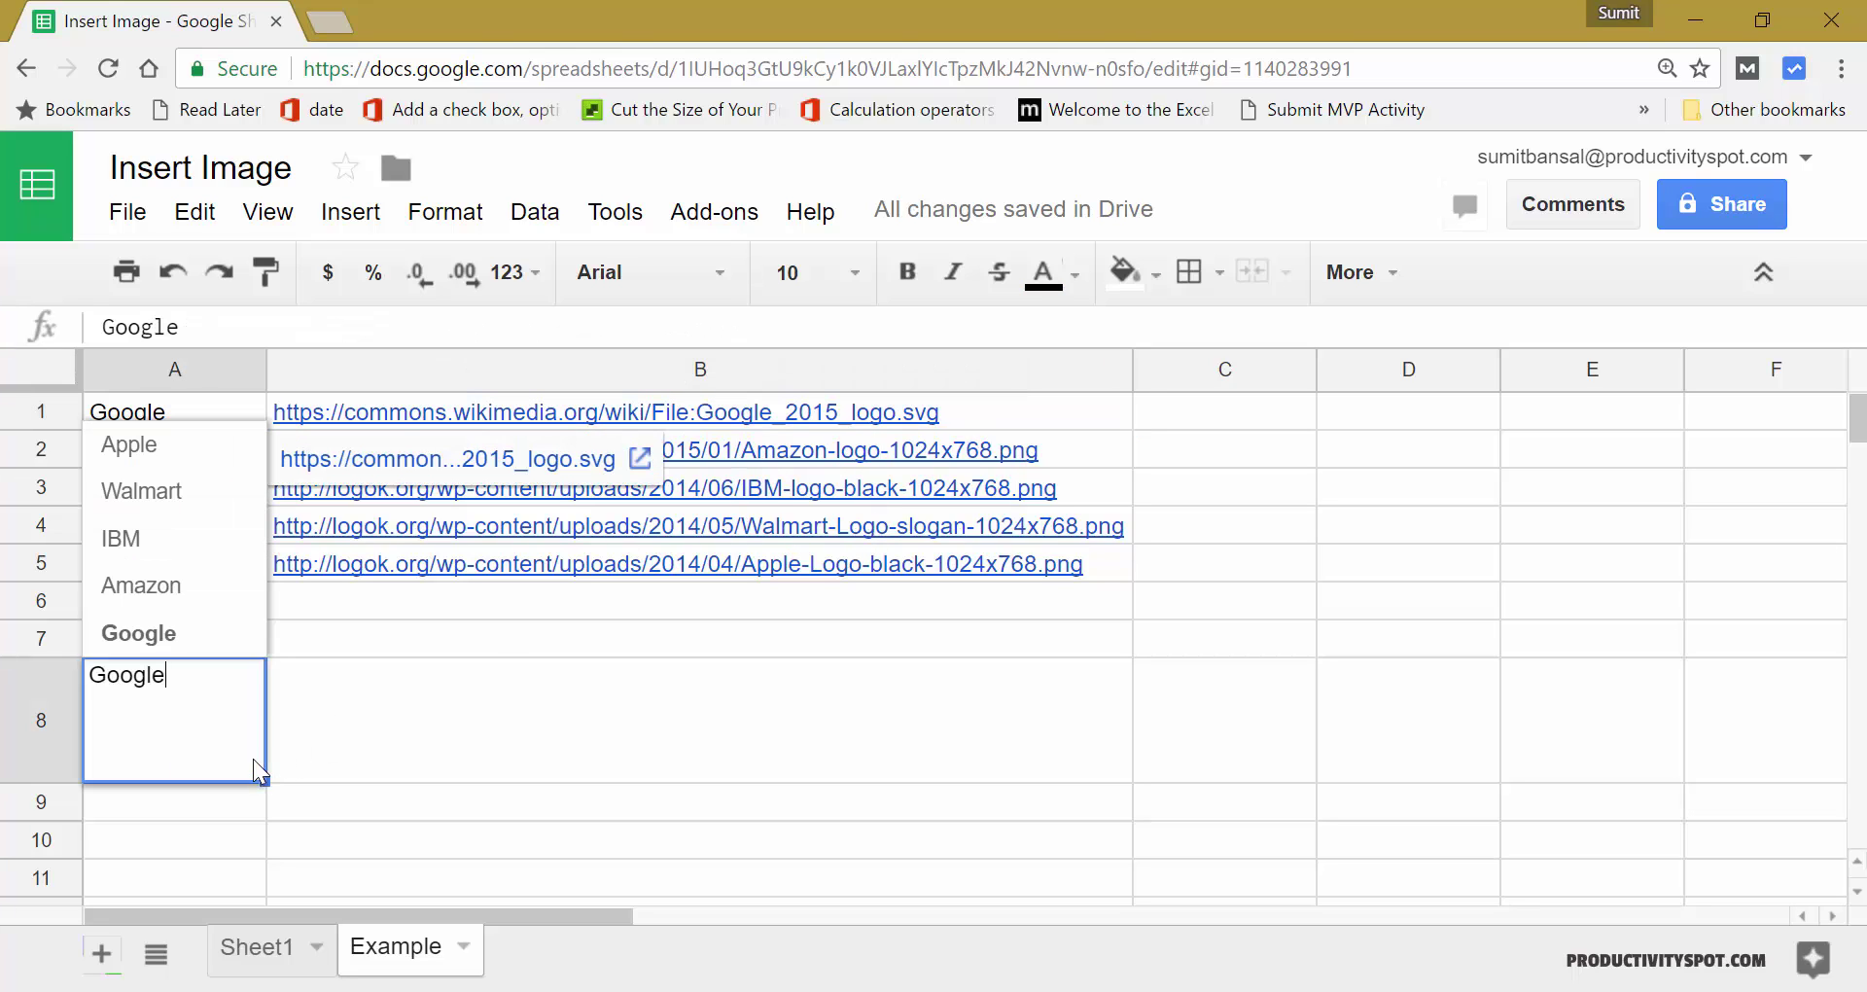
left_click(191, 597)
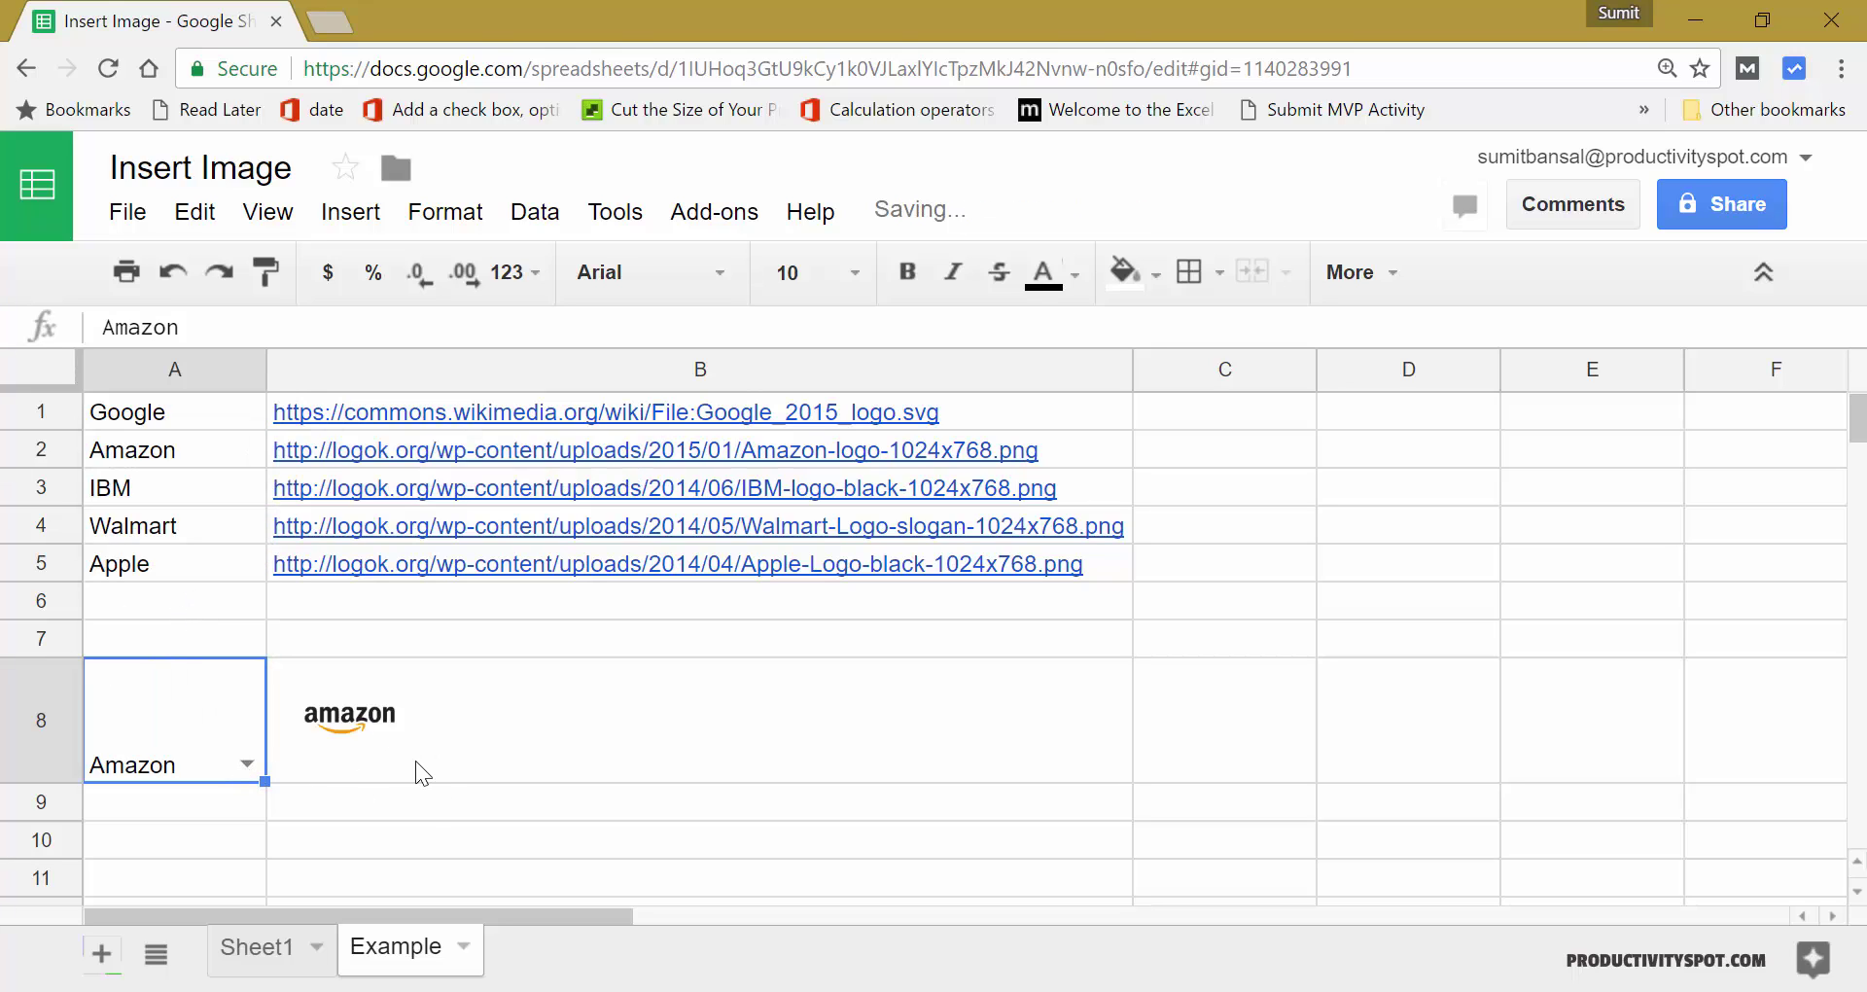